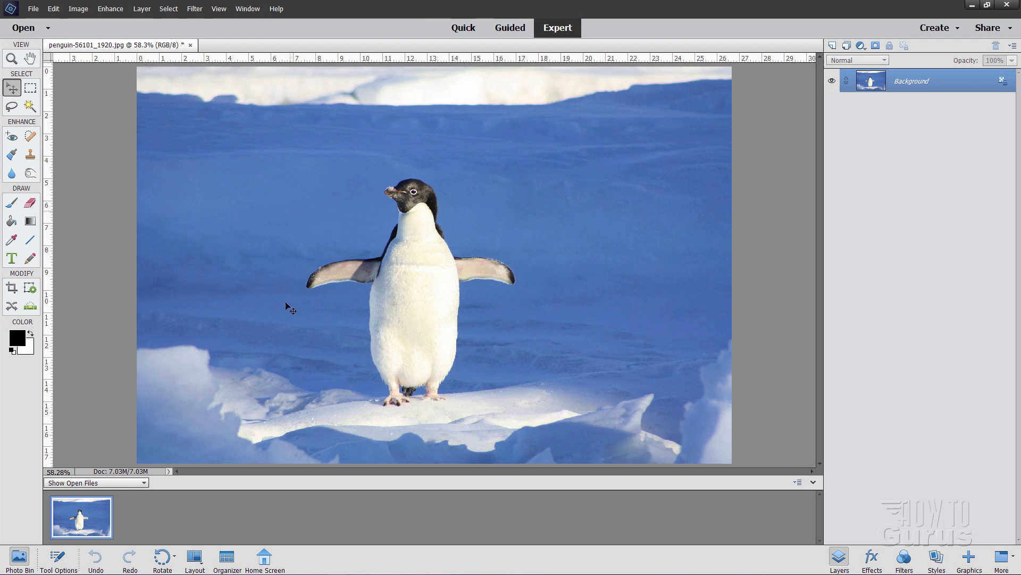
{"action": "left_click", "coordinate": [230, 563]}
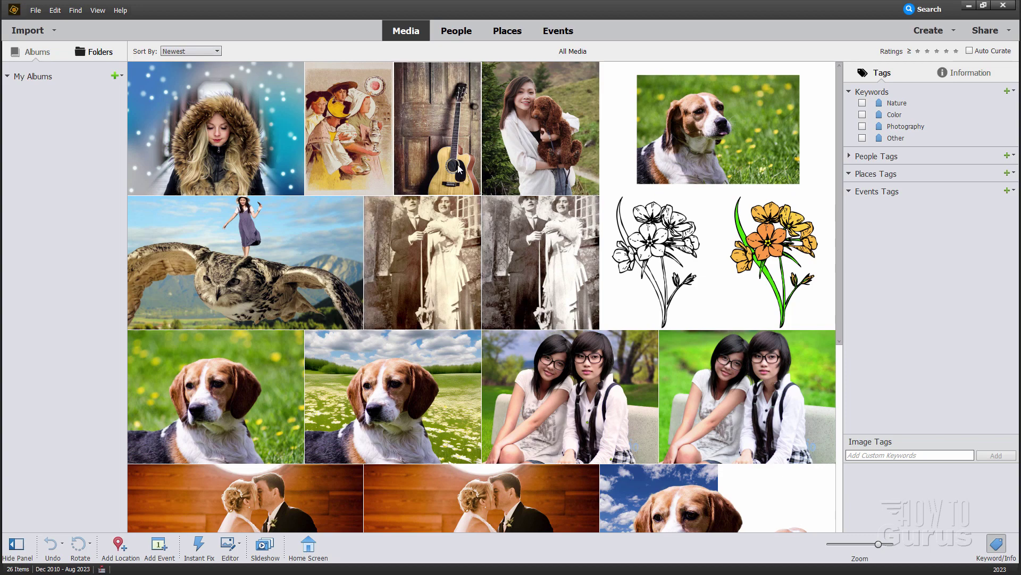
{"action": "left_click", "coordinate": [1003, 6]}
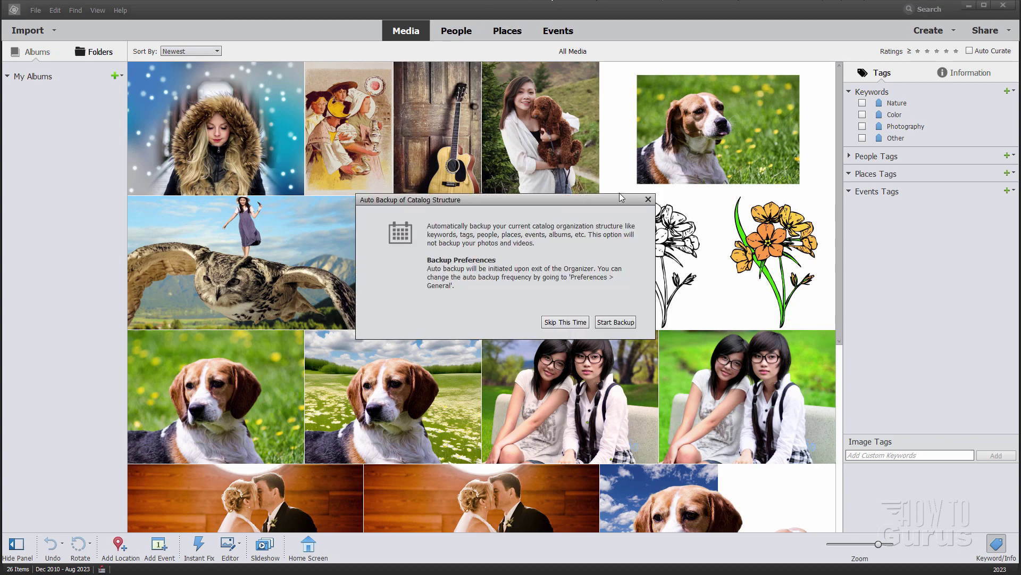
{"action": "left_click", "coordinate": [561, 321]}
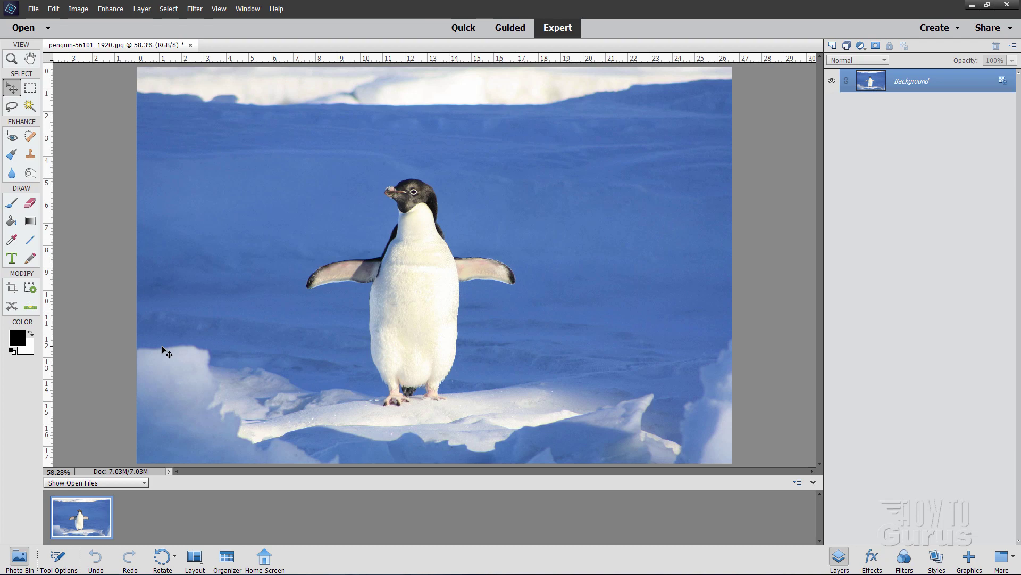
{"action": "left_click", "coordinate": [34, 10]}
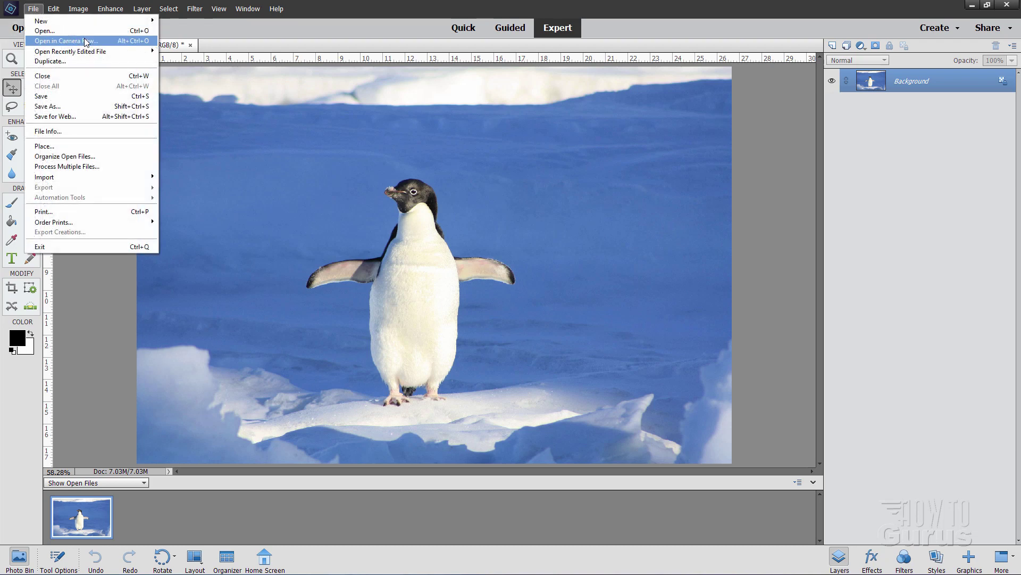
{"action": "left_click", "coordinate": [82, 41]}
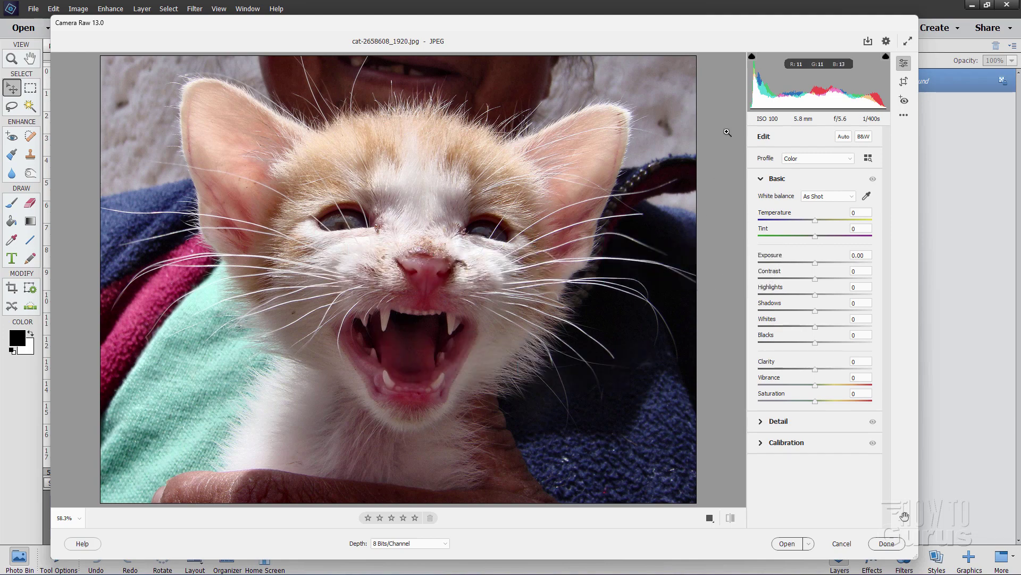
{"action": "left_click_drag", "start_coordinate": [625, 27], "coordinate": [675, 101]}
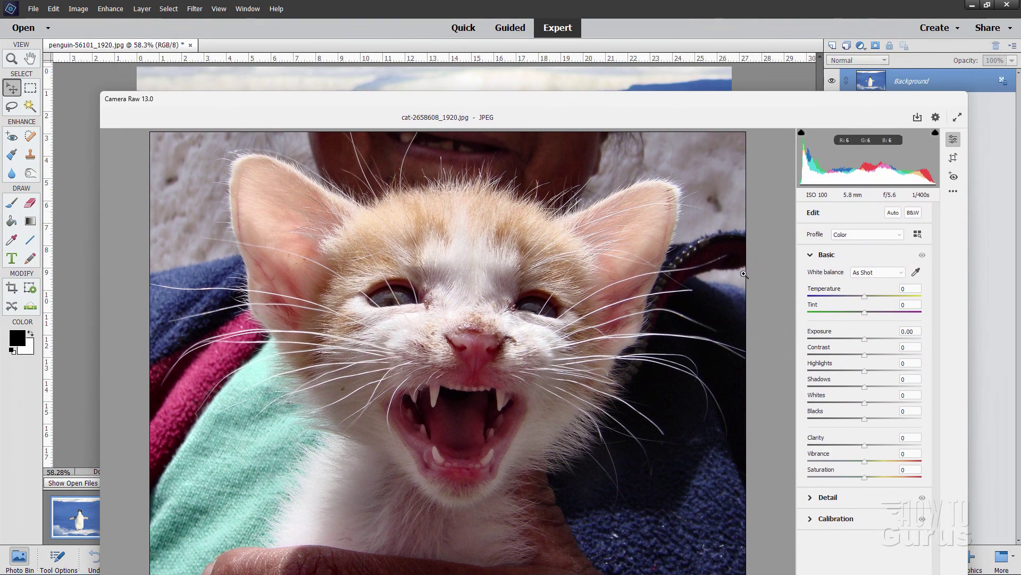
{"action": "left_click_drag", "start_coordinate": [566, 101], "coordinate": [544, 128]}
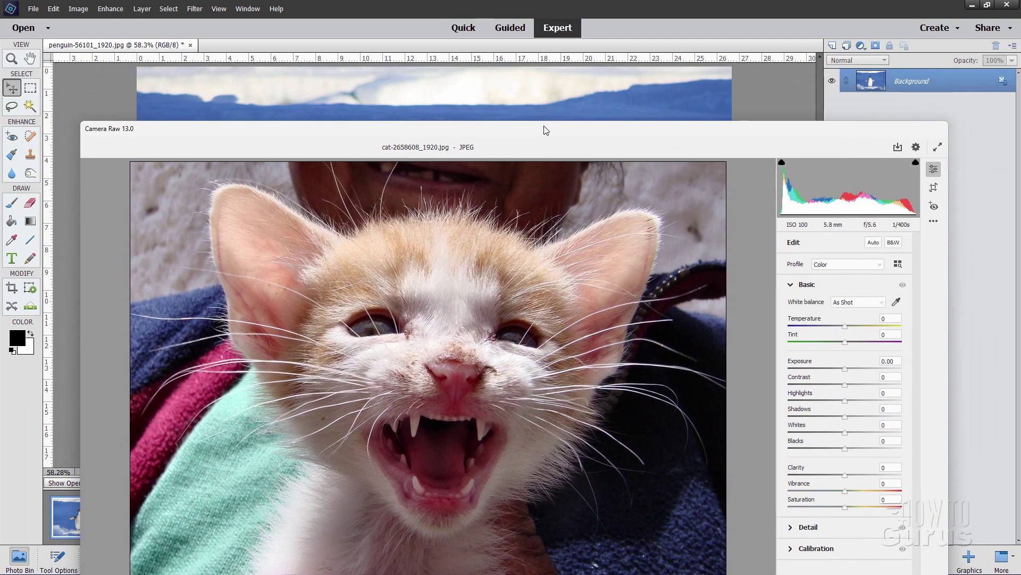
{"action": "left_click_drag", "start_coordinate": [544, 129], "coordinate": [505, 47]}
{"action": "left_click_drag", "start_coordinate": [692, 42], "coordinate": [707, 37]}
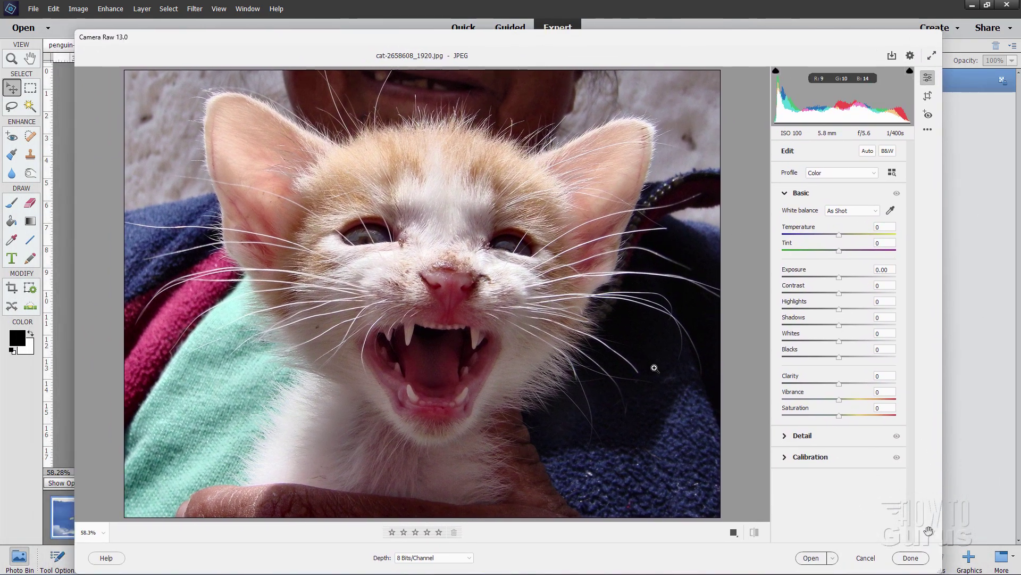
{"action": "left_click", "coordinate": [865, 557]}
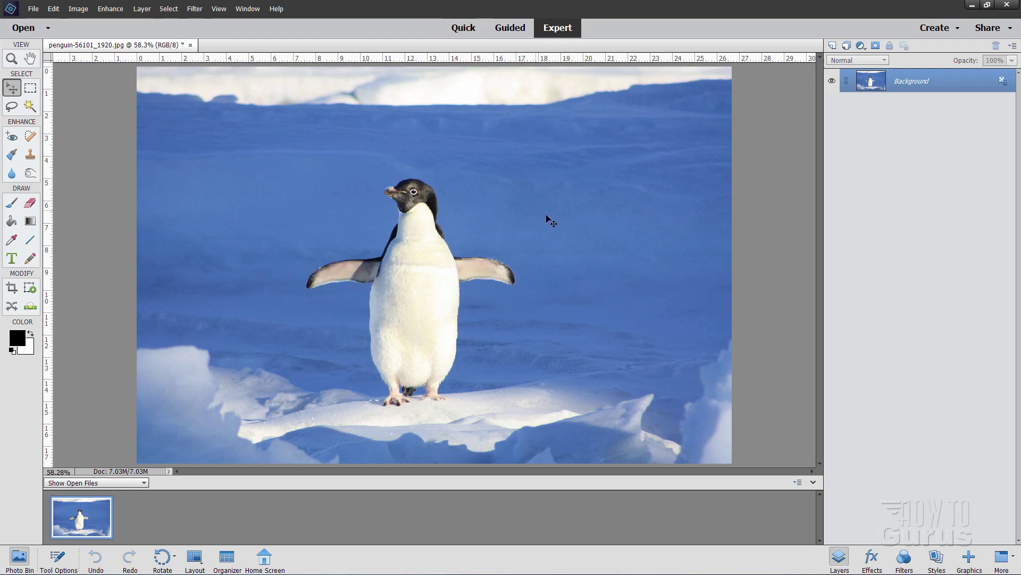
- Look through the Guided edits, then show the penguin photo in the Quick workspace
{"action": "left_click", "coordinate": [510, 28]}
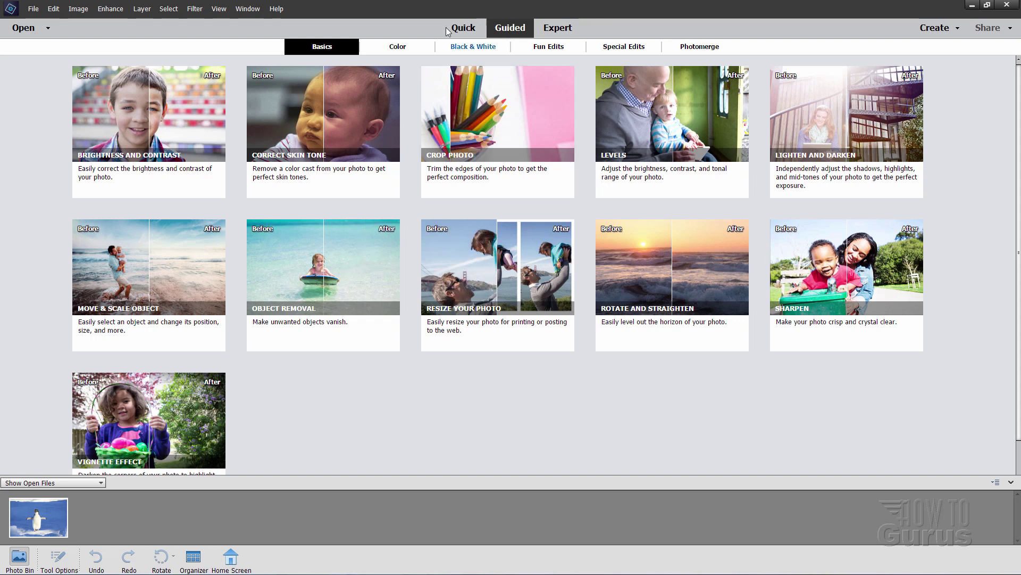
{"action": "left_click", "coordinate": [467, 29]}
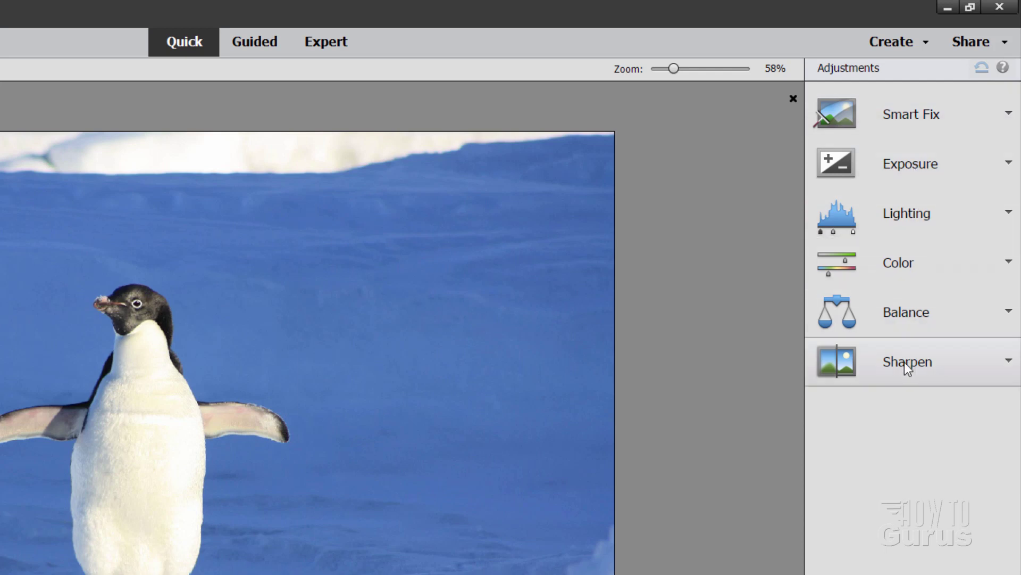
- Try Smart Fix at 37, return it to 0, and expand the Exposure presets
{"action": "left_click", "coordinate": [930, 121]}
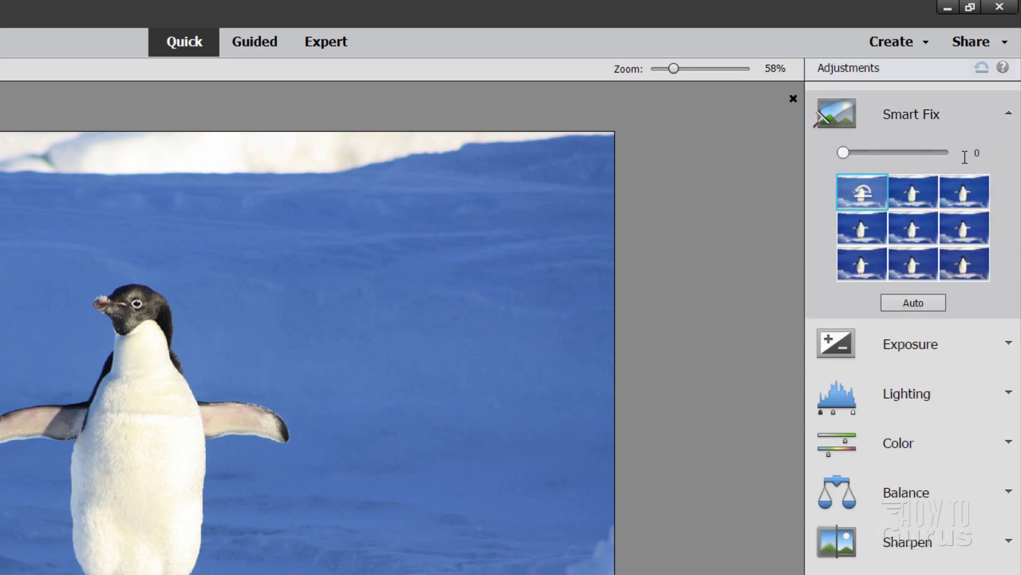
{"action": "left_click", "coordinate": [880, 152]}
{"action": "left_click_drag", "start_coordinate": [879, 153], "coordinate": [830, 171]}
{"action": "left_click", "coordinate": [936, 350]}
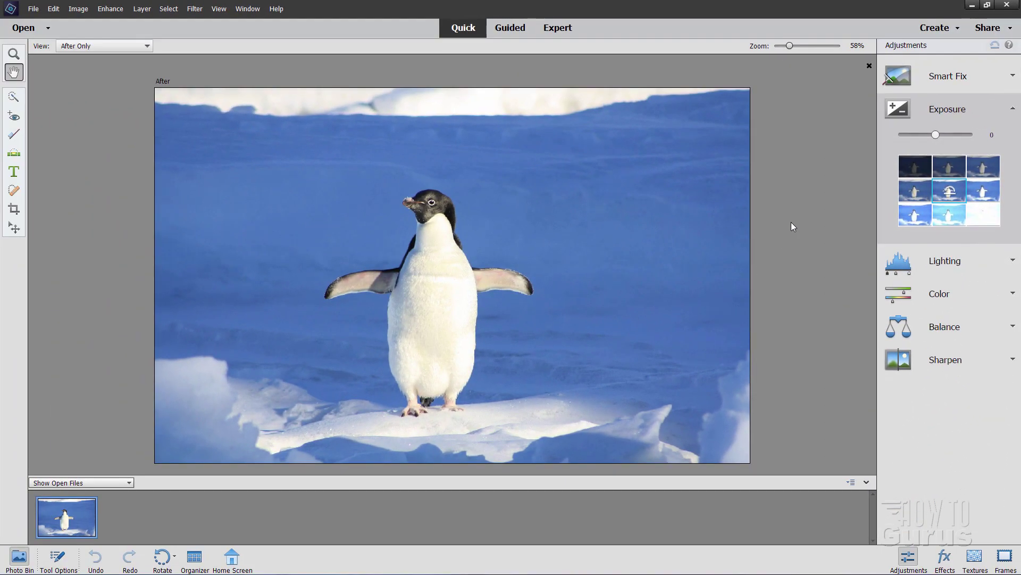
- Return to Expert mode and resize the Photo Bin, keeping it listing open files
{"action": "left_click", "coordinate": [574, 29]}
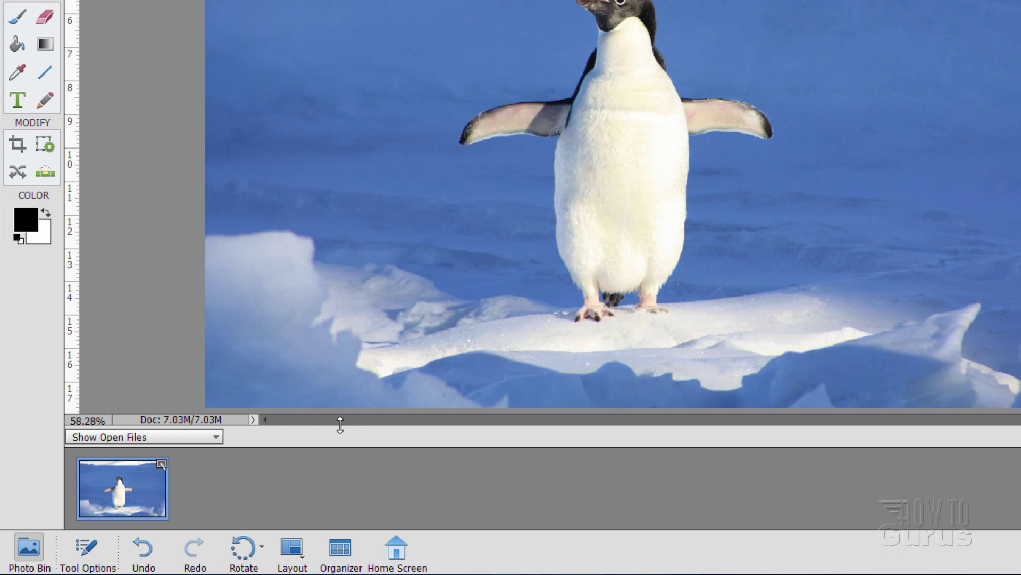
{"action": "left_click_drag", "start_coordinate": [340, 423], "coordinate": [354, 312]}
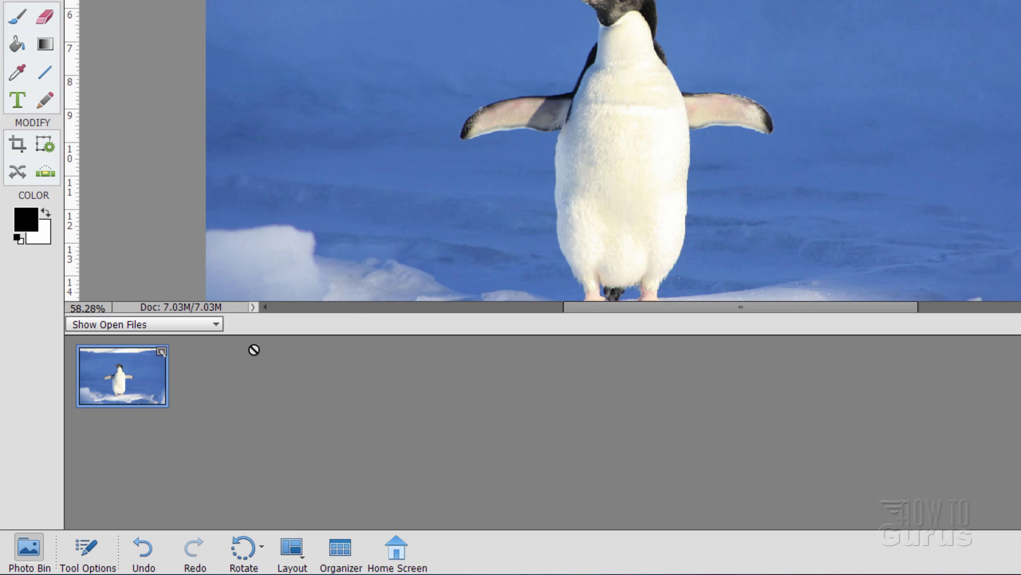
{"action": "left_click", "coordinate": [169, 330]}
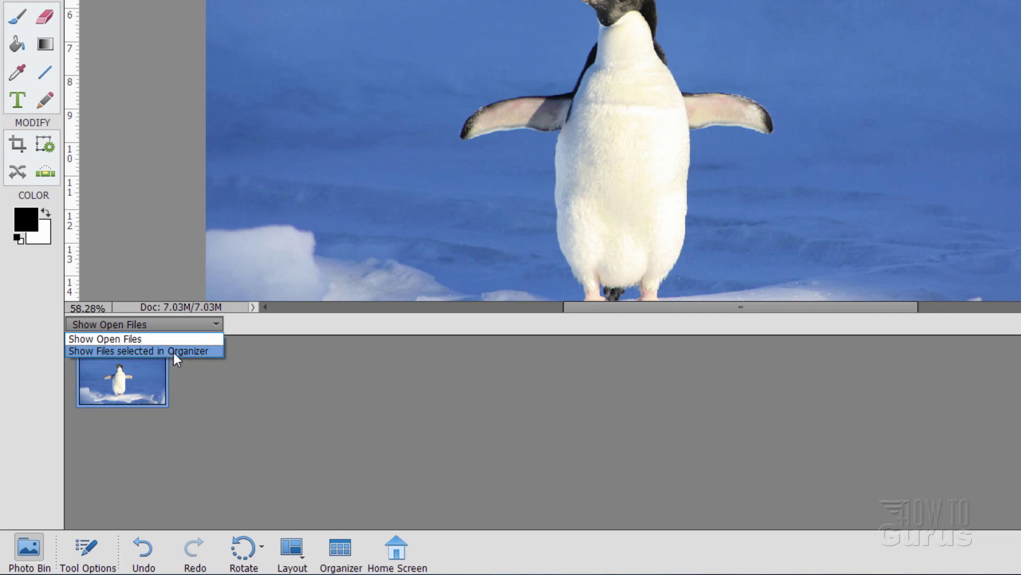
{"action": "left_click", "coordinate": [248, 380]}
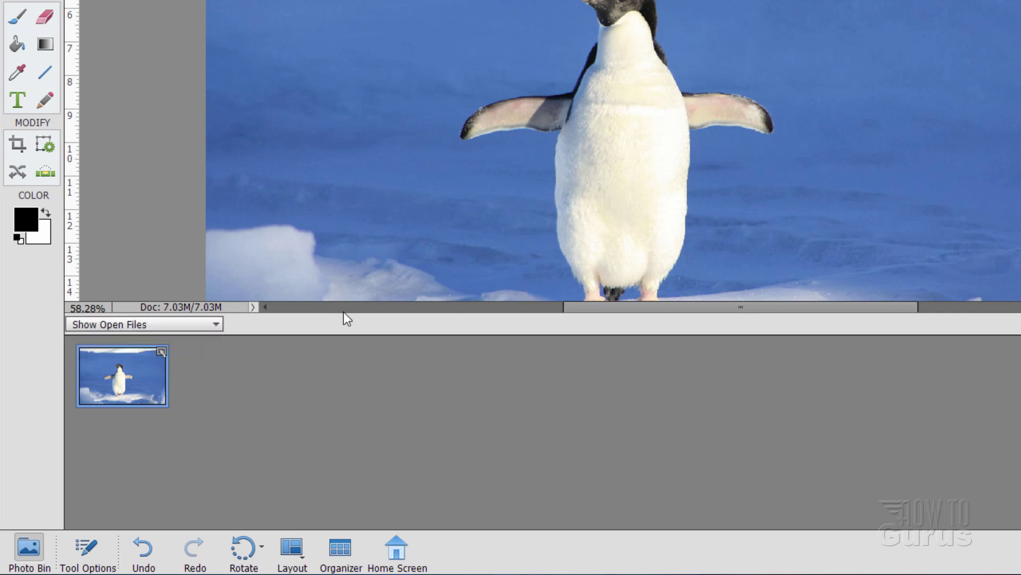
{"action": "left_click_drag", "start_coordinate": [345, 313], "coordinate": [330, 419]}
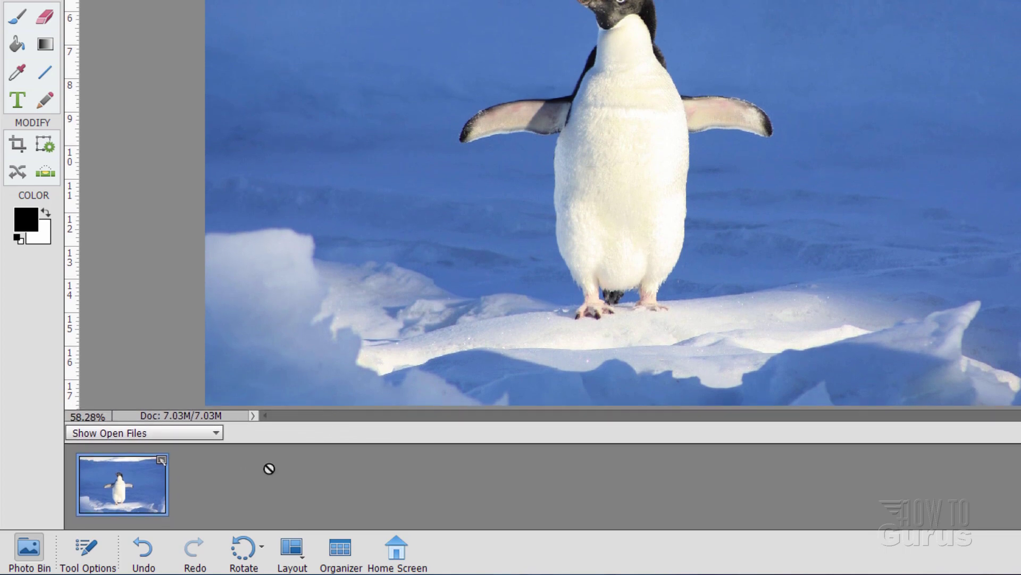
- Toggle the Photo Bin and fit the whole penguin photo above it with Ctrl+0
{"action": "left_click", "coordinate": [25, 551]}
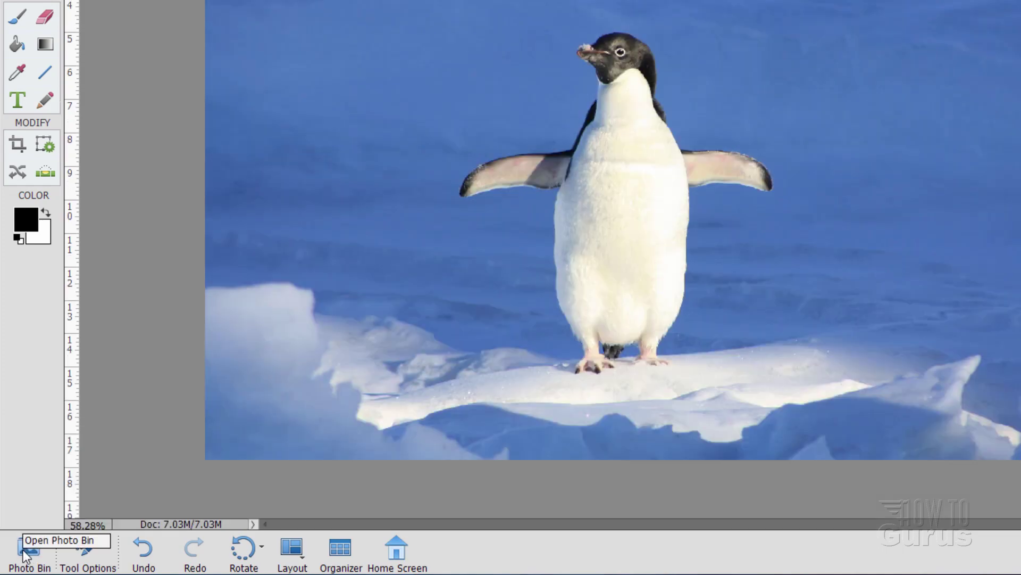
{"action": "left_click", "coordinate": [23, 550]}
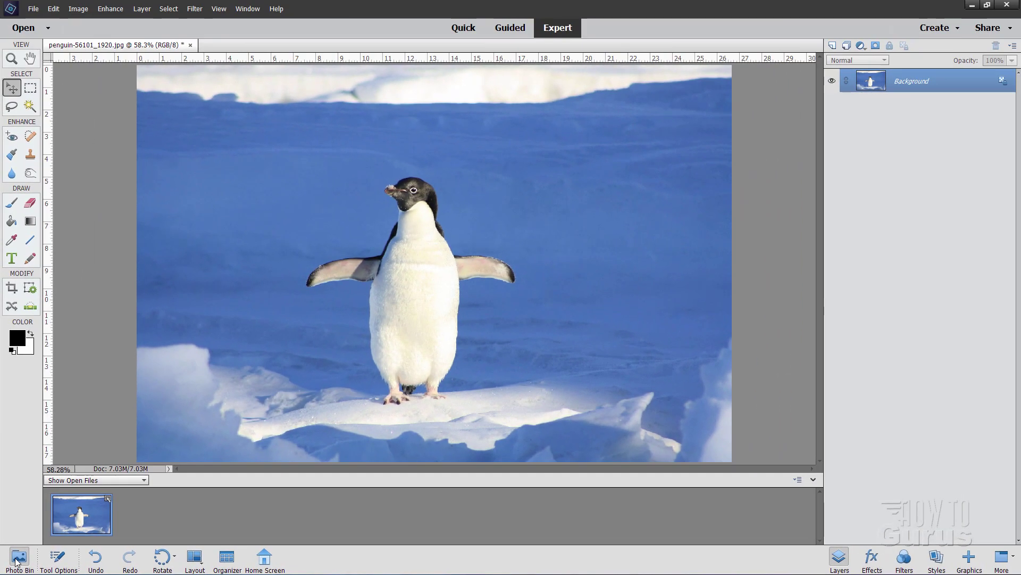
{"action": "left_click", "coordinate": [23, 550]}
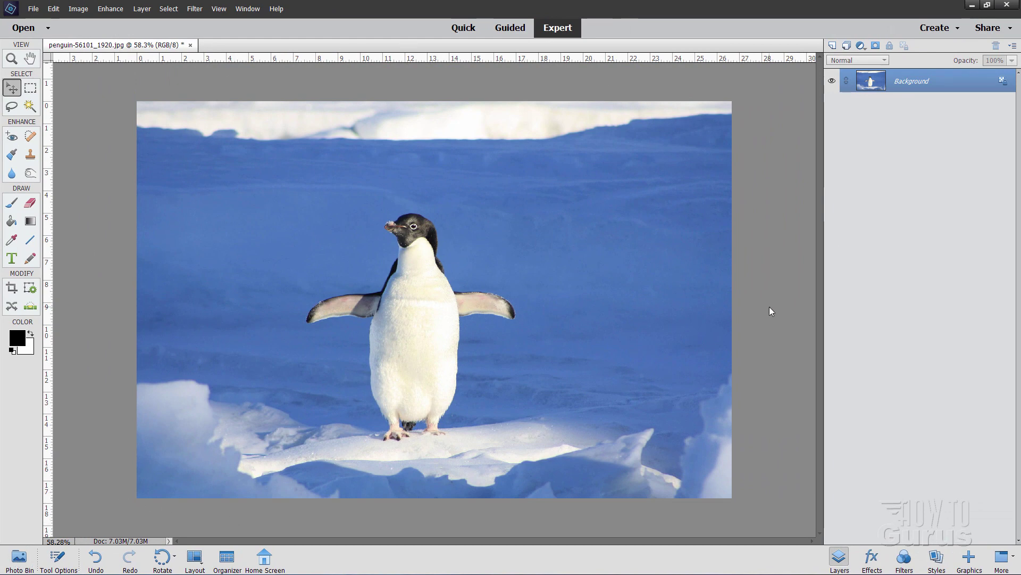
{"action": "key", "text": "ctrl+0"}
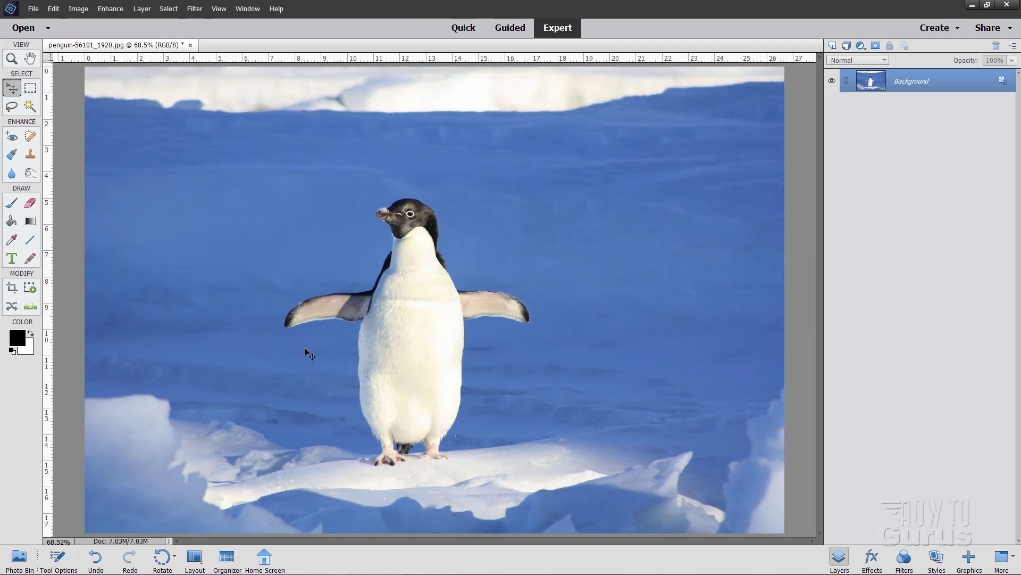
{"action": "left_click", "coordinate": [19, 558]}
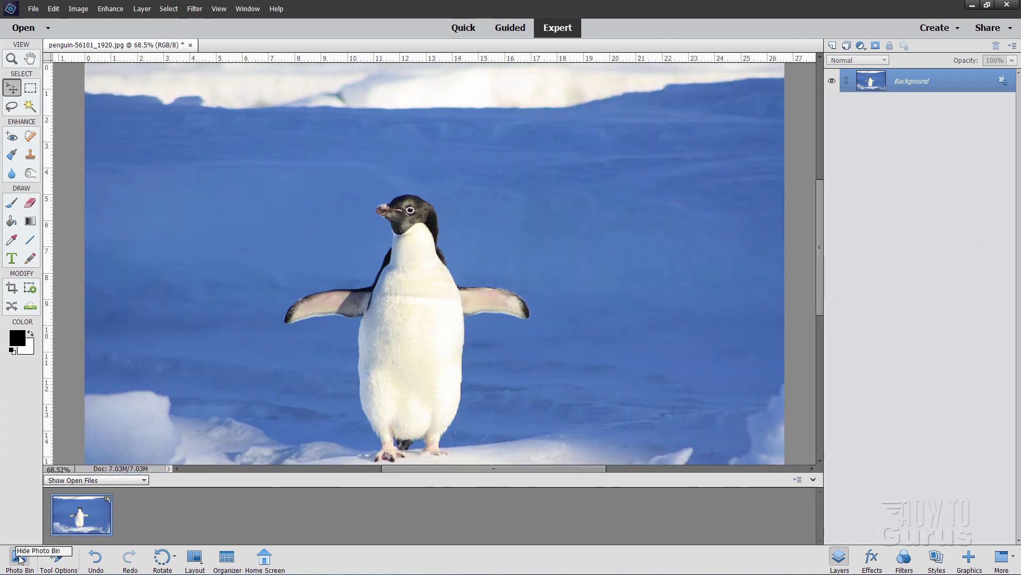
{"action": "key", "text": "ctrl+0"}
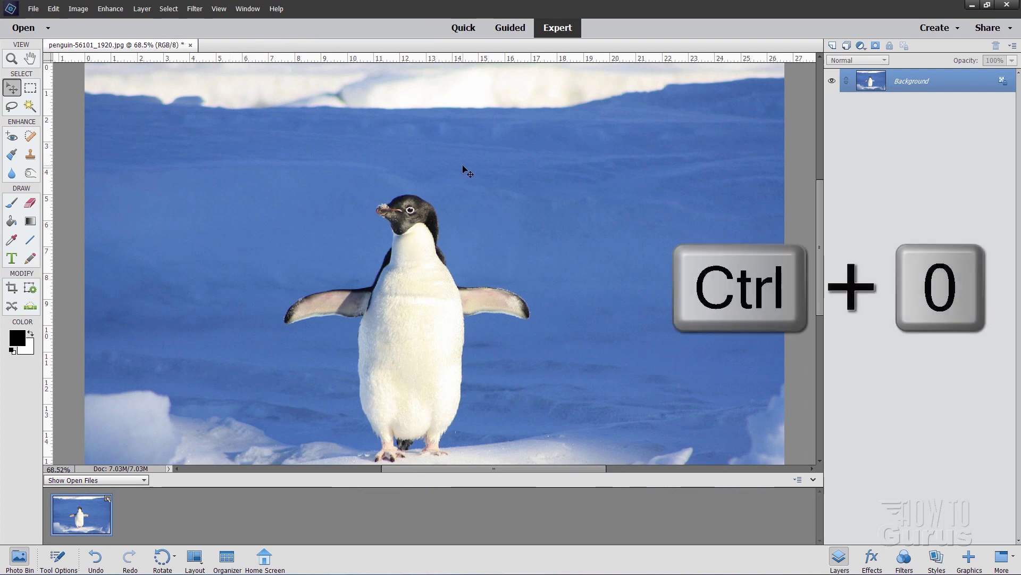
{"action": "key", "text": "ctrl+0"}
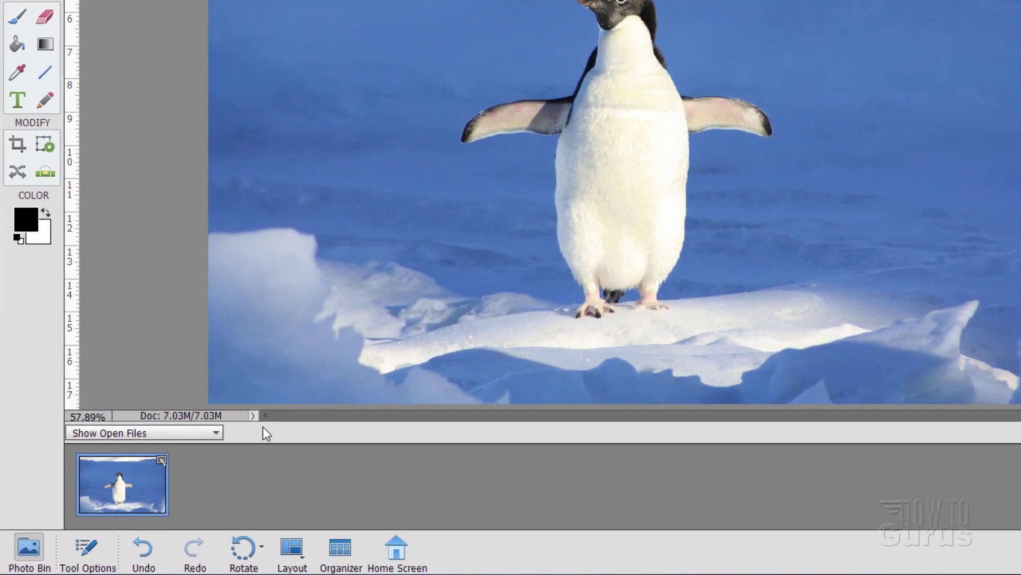
- Try the Gradient tool, then select the Brush tool
{"action": "left_click", "coordinate": [85, 549]}
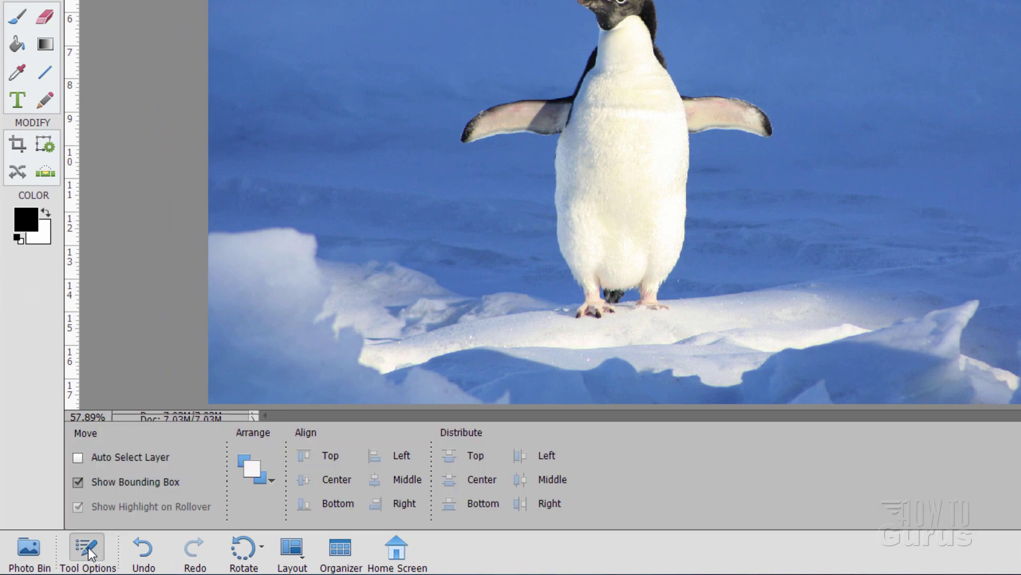
{"action": "left_click", "coordinate": [35, 545]}
{"action": "left_click", "coordinate": [46, 45]}
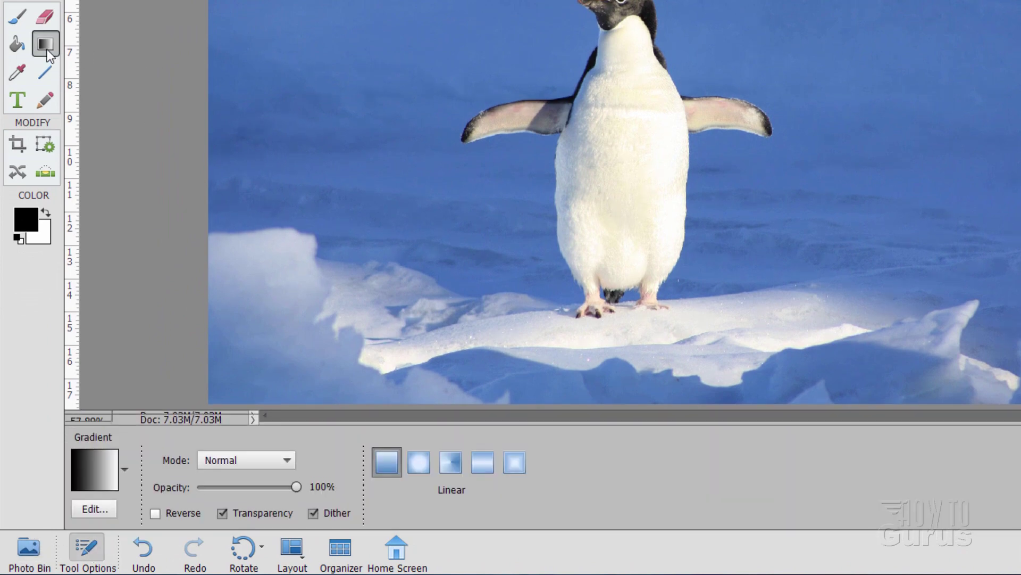
{"action": "left_click", "coordinate": [17, 17]}
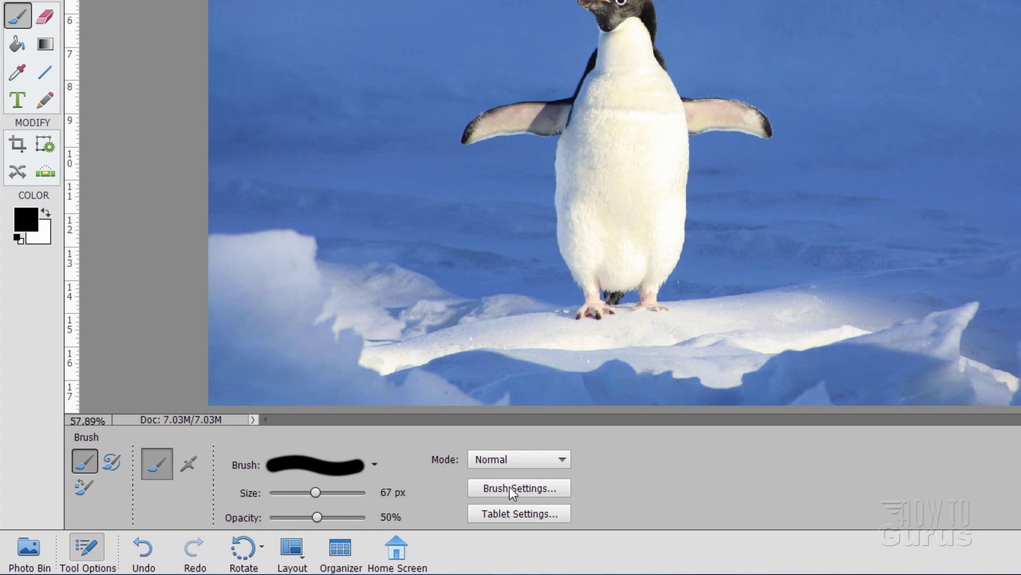
- Check the brush size and opacity options, then bring the Photo Bin back
{"action": "left_click", "coordinate": [29, 548]}
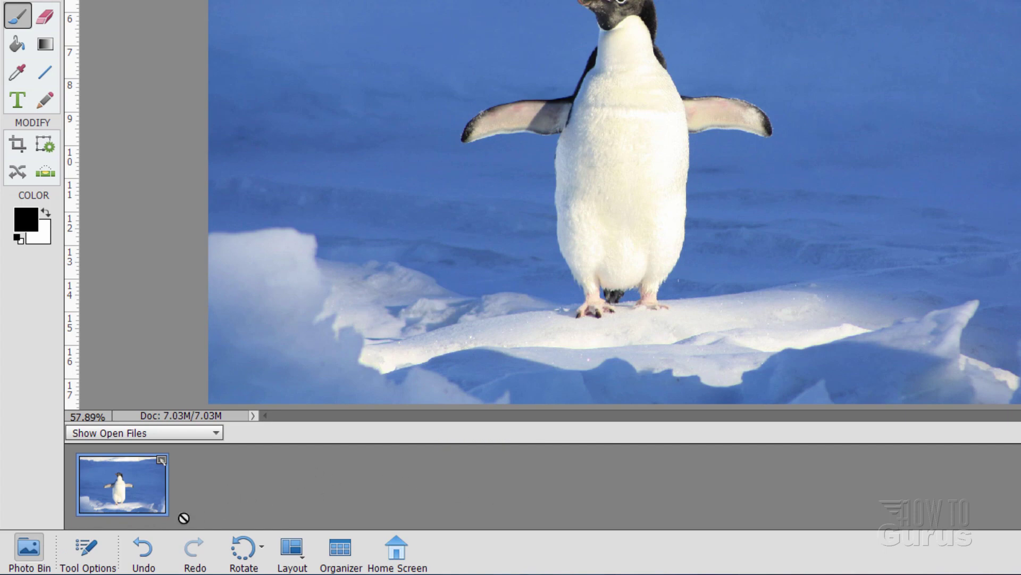
{"action": "left_click", "coordinate": [87, 548]}
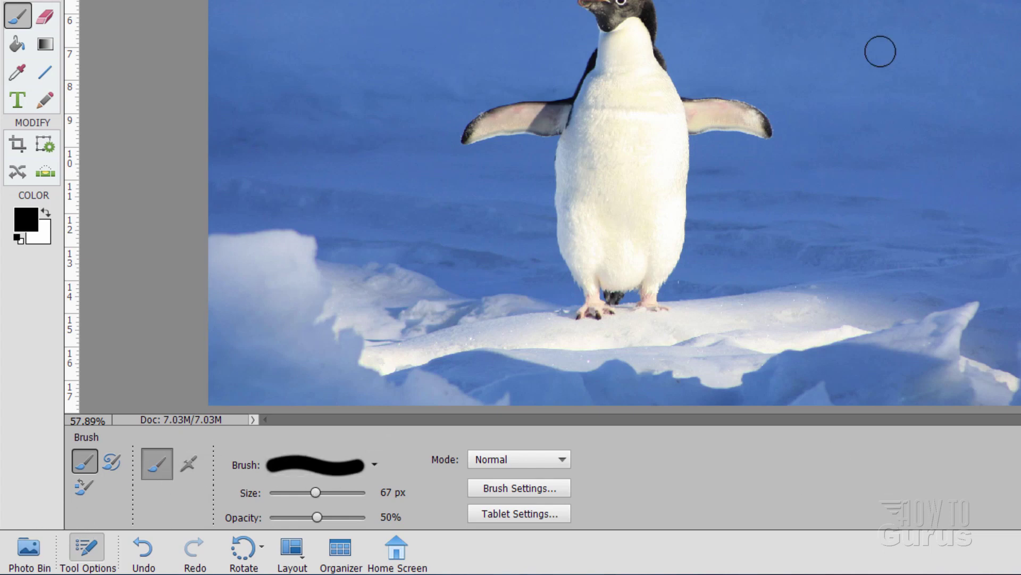
{"action": "left_click", "coordinate": [21, 569]}
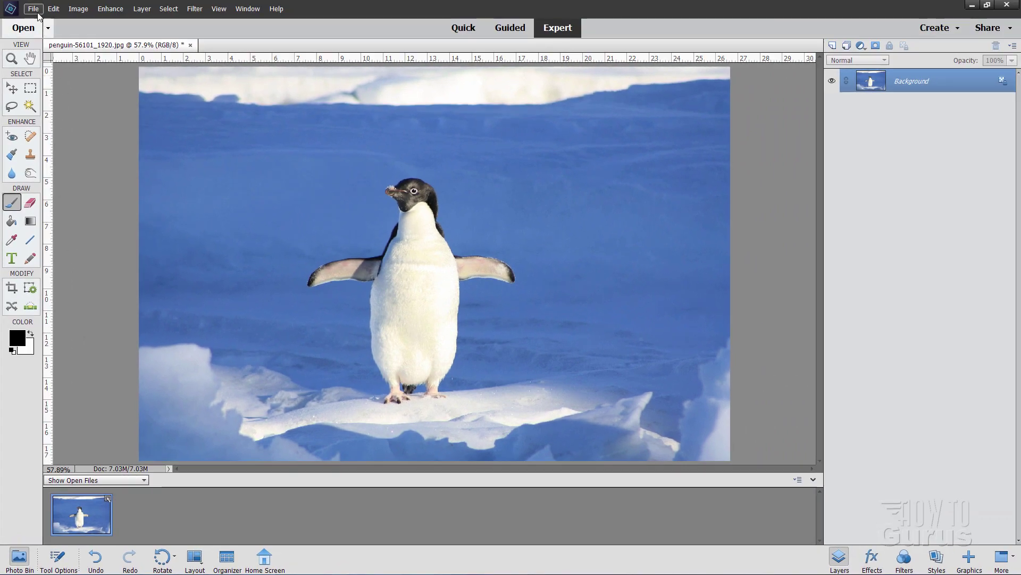
- Reopen layer-masks.jpg from recent files and move its window to reveal the penguin
{"action": "left_click", "coordinate": [33, 9]}
{"action": "mouse_move", "coordinate": [80, 54]}
{"action": "left_click", "coordinate": [208, 101]}
{"action": "left_click_drag", "start_coordinate": [339, 50], "coordinate": [639, 102]}
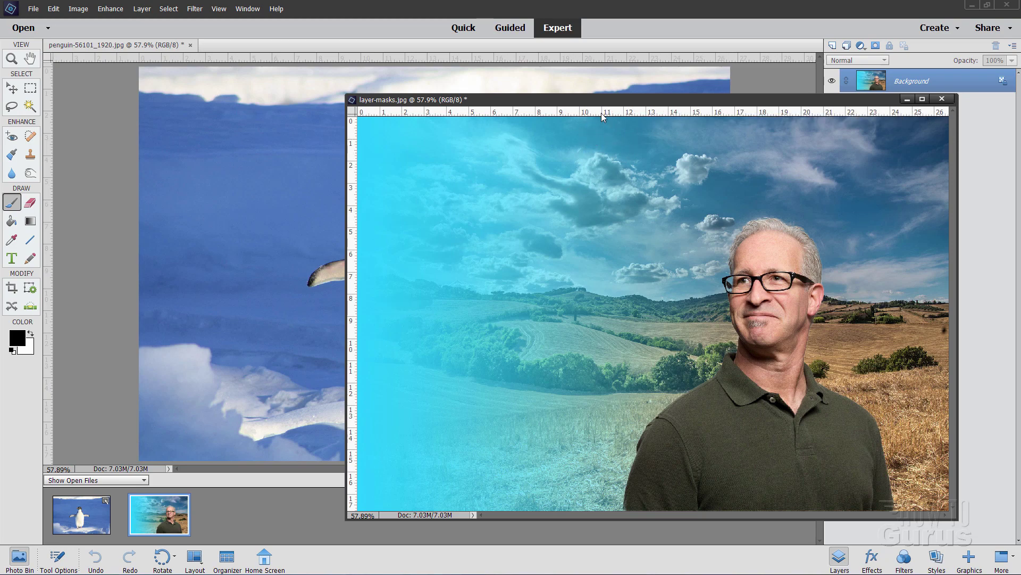
{"action": "left_click_drag", "start_coordinate": [600, 104], "coordinate": [488, 114]}
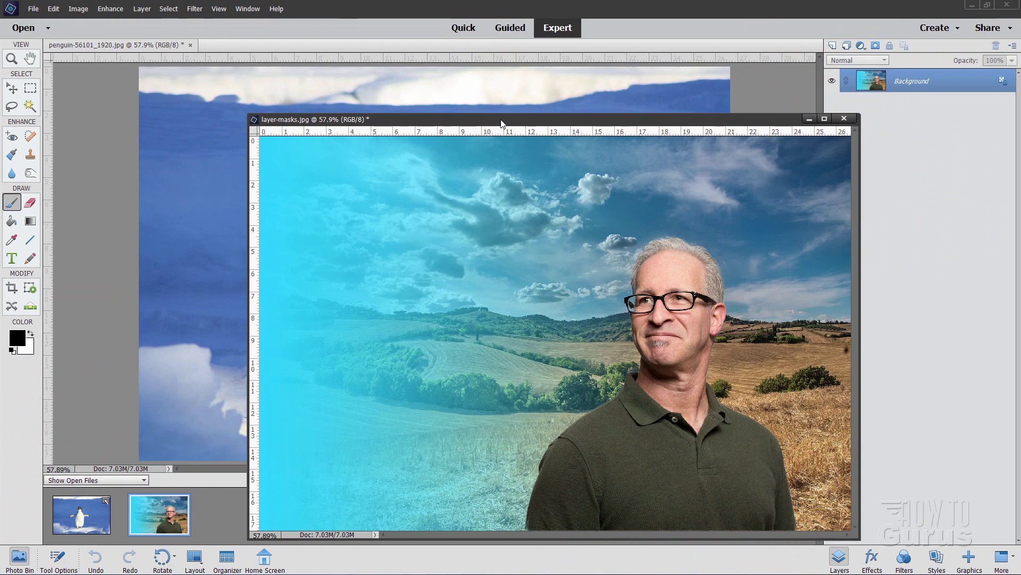
{"action": "left_click_drag", "start_coordinate": [502, 123], "coordinate": [469, 112]}
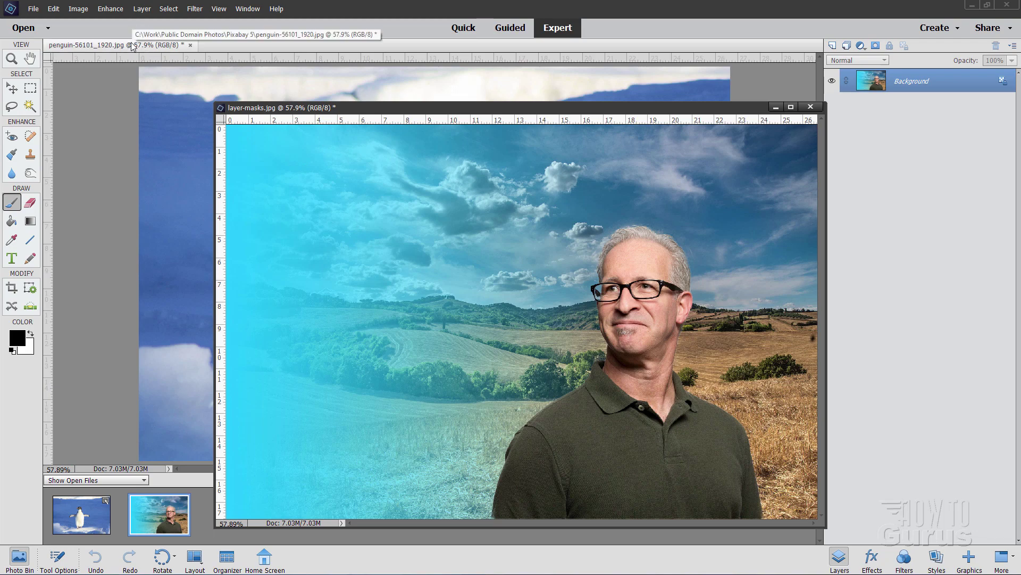
{"action": "left_click_drag", "start_coordinate": [426, 110], "coordinate": [425, 115]}
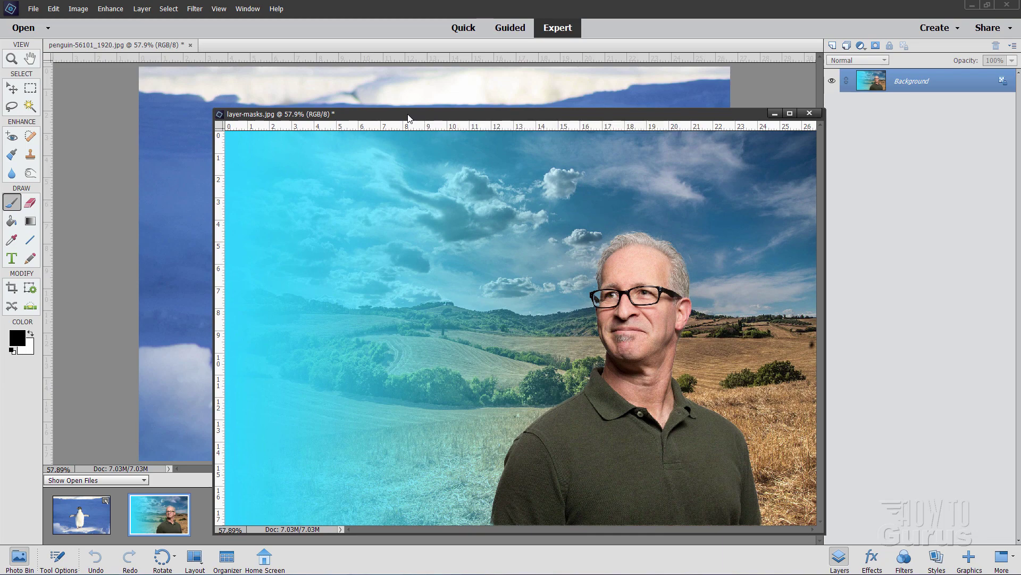
{"action": "left_click_drag", "start_coordinate": [407, 115], "coordinate": [391, 50]}
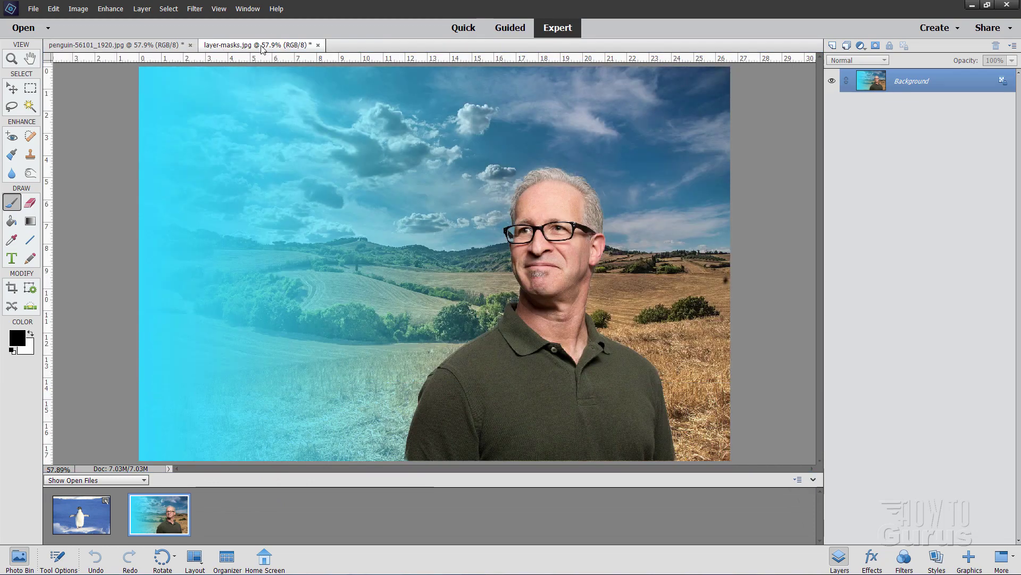
- Pull the layer-masks.jpg tab out into a floating window and reposition it
{"action": "key", "text": "ctrl+Tab"}
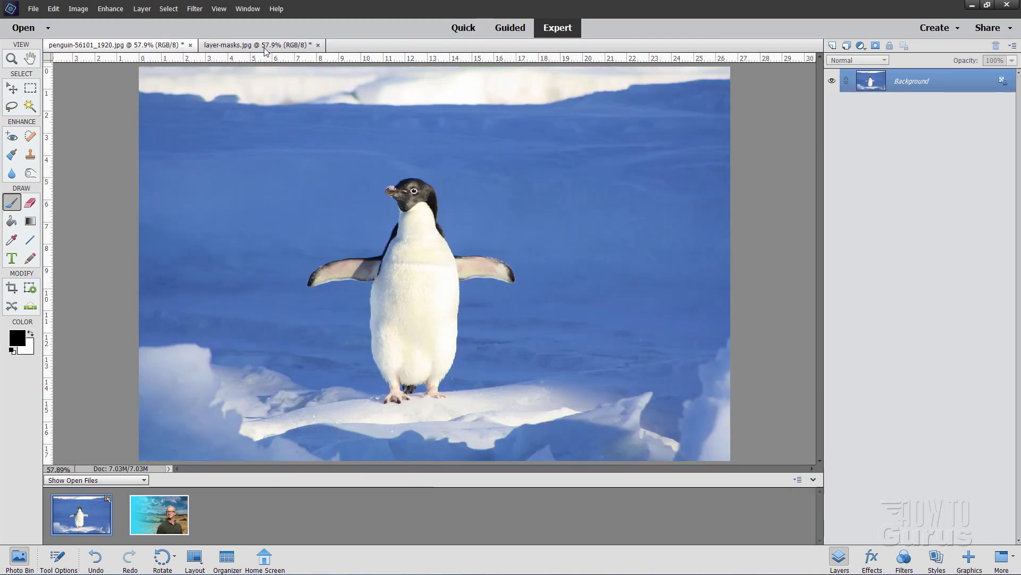
{"action": "left_click", "coordinate": [264, 47]}
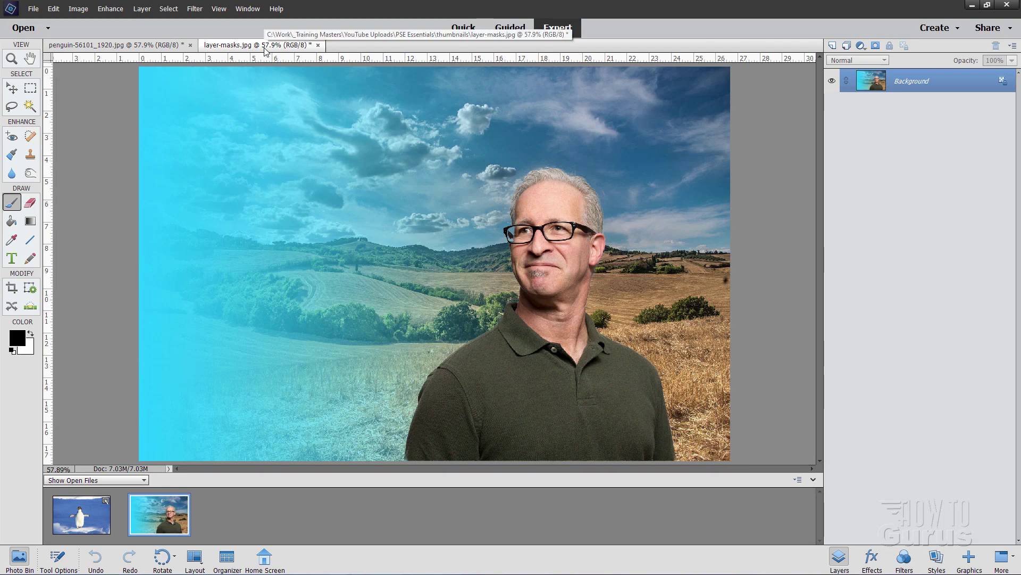
{"action": "left_click_drag", "start_coordinate": [264, 47], "coordinate": [376, 193]}
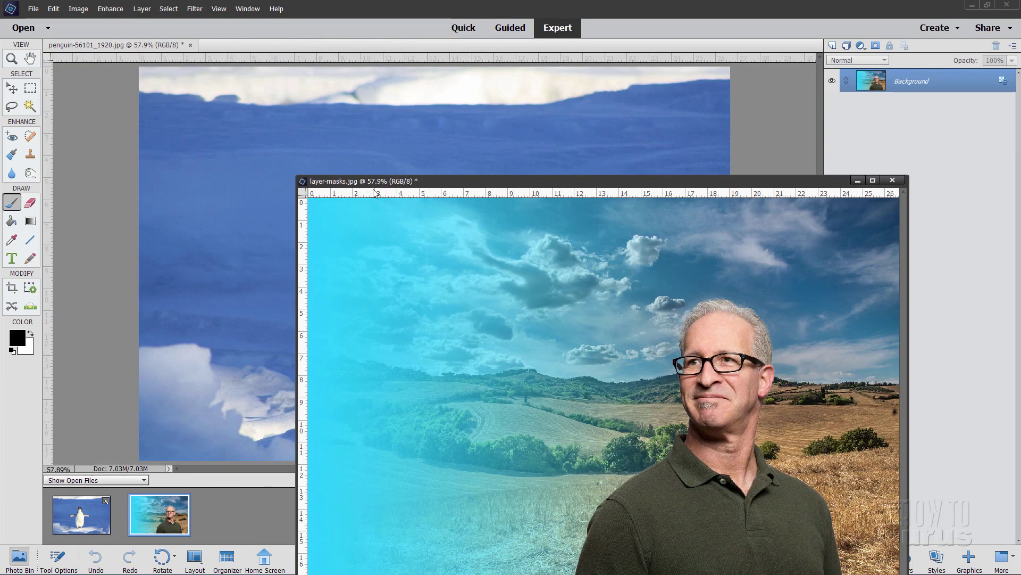
{"action": "left_click_drag", "start_coordinate": [461, 184], "coordinate": [534, 198]}
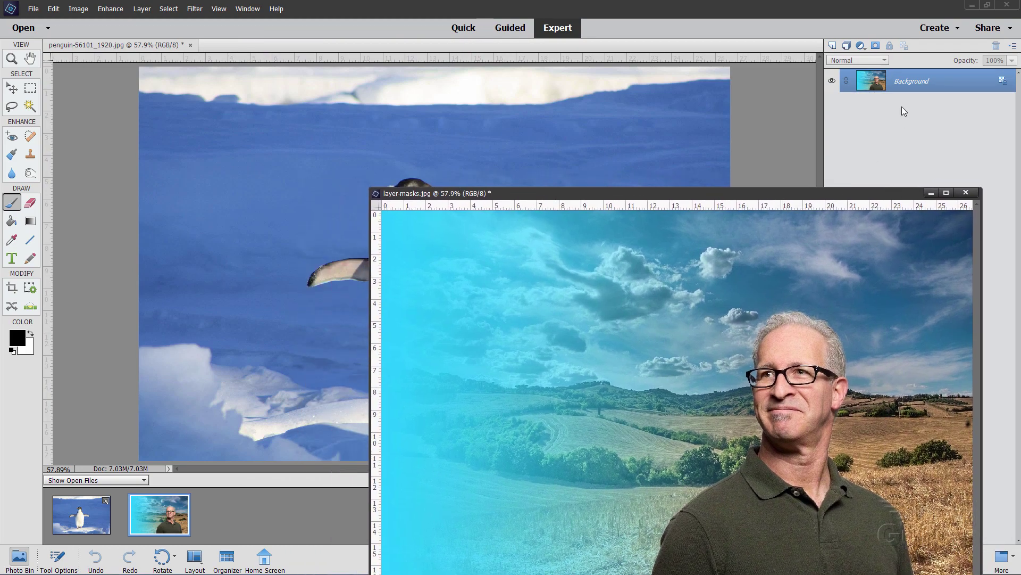
{"action": "left_click_drag", "start_coordinate": [892, 81], "coordinate": [277, 163]}
{"action": "mouse_move", "coordinate": [581, 198]}
{"action": "left_mouse_down"}
{"action": "mouse_move", "coordinate": [458, 127]}
{"action": "mouse_move", "coordinate": [546, 222]}
{"action": "mouse_move", "coordinate": [521, 180]}
{"action": "mouse_move", "coordinate": [444, 112]}
{"action": "left_mouse_up"}
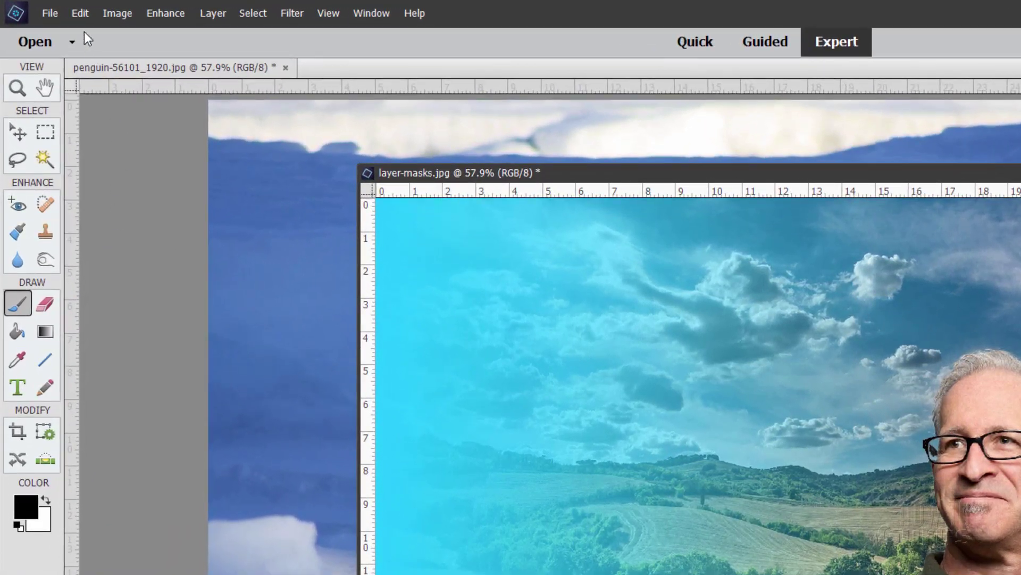
- Open the General page of Edit > Preferences
{"action": "left_click", "coordinate": [53, 10]}
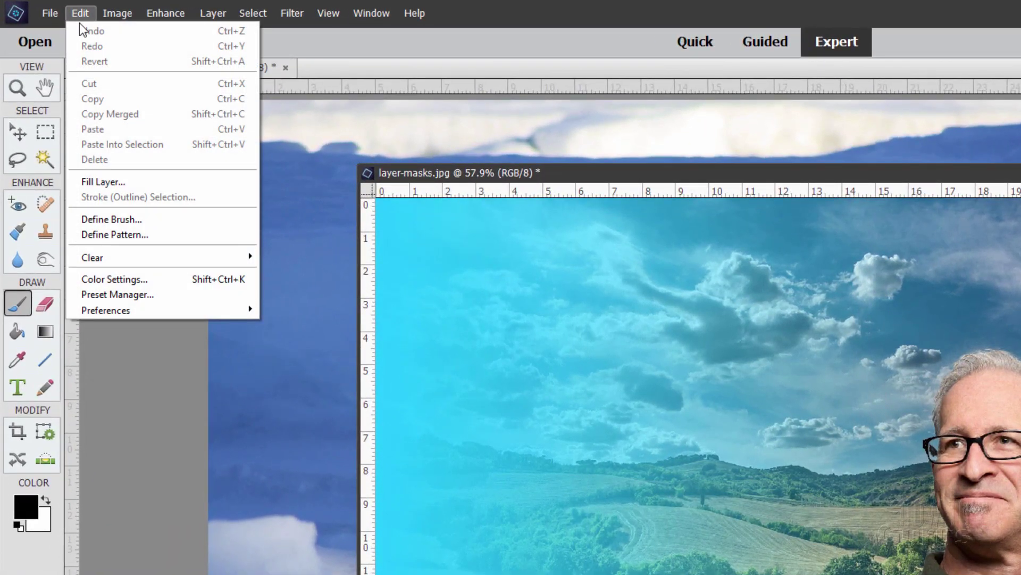
{"action": "mouse_move", "coordinate": [109, 314]}
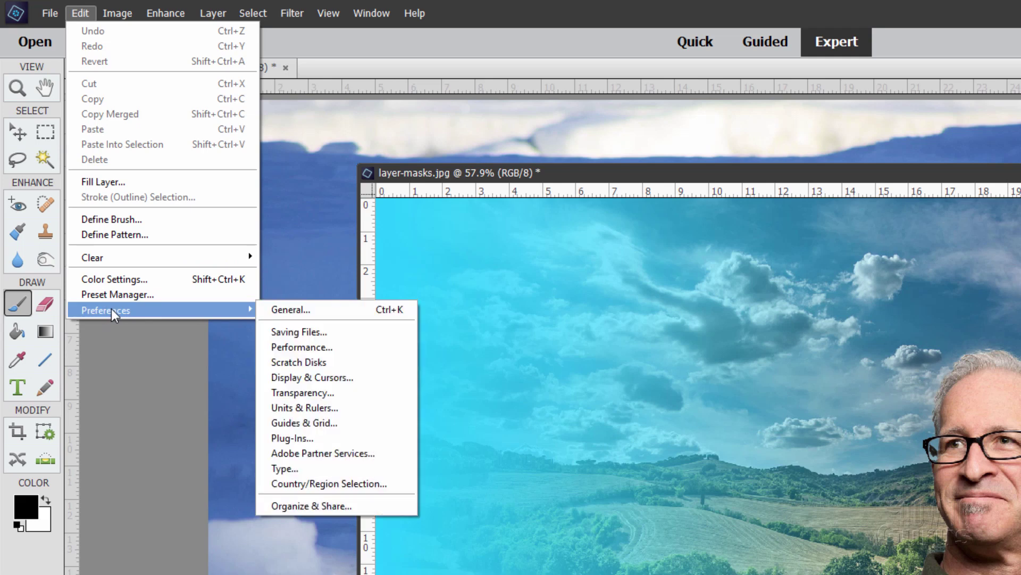
{"action": "left_click", "coordinate": [288, 311]}
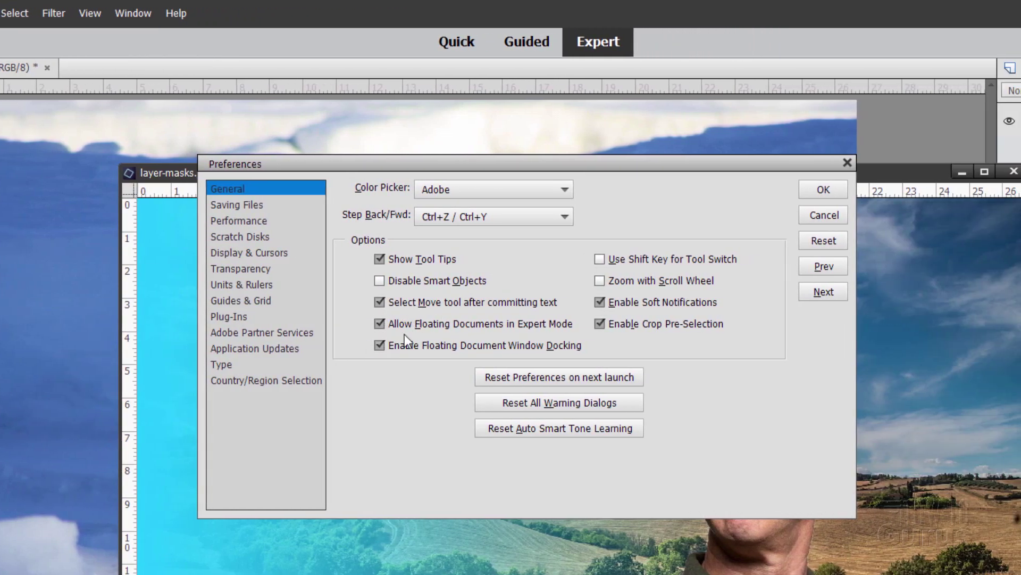
- Tick Allow Floating Documents in Expert Mode and close Preferences with OK
{"action": "left_click", "coordinate": [379, 324]}
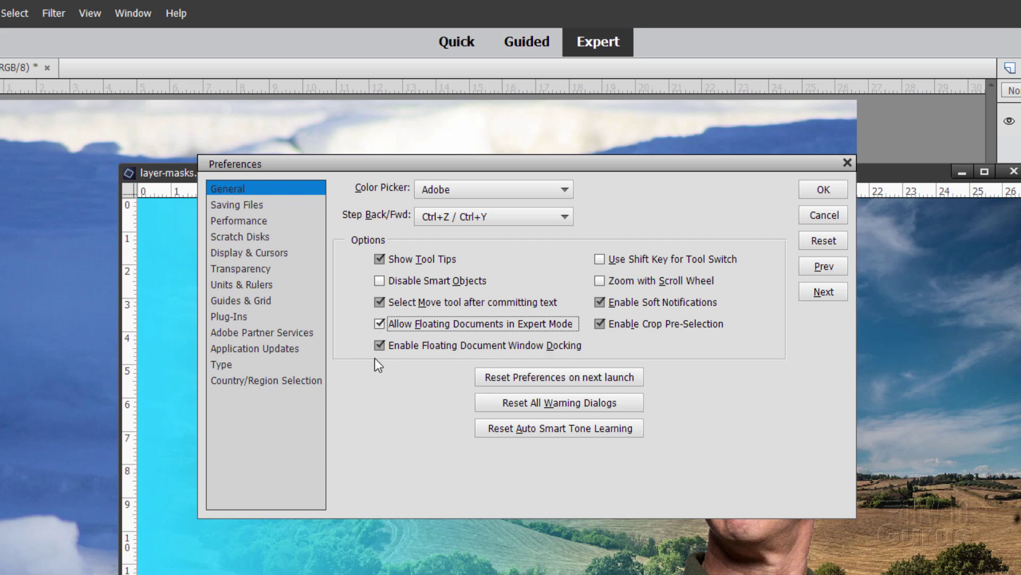
{"action": "left_click", "coordinate": [823, 190]}
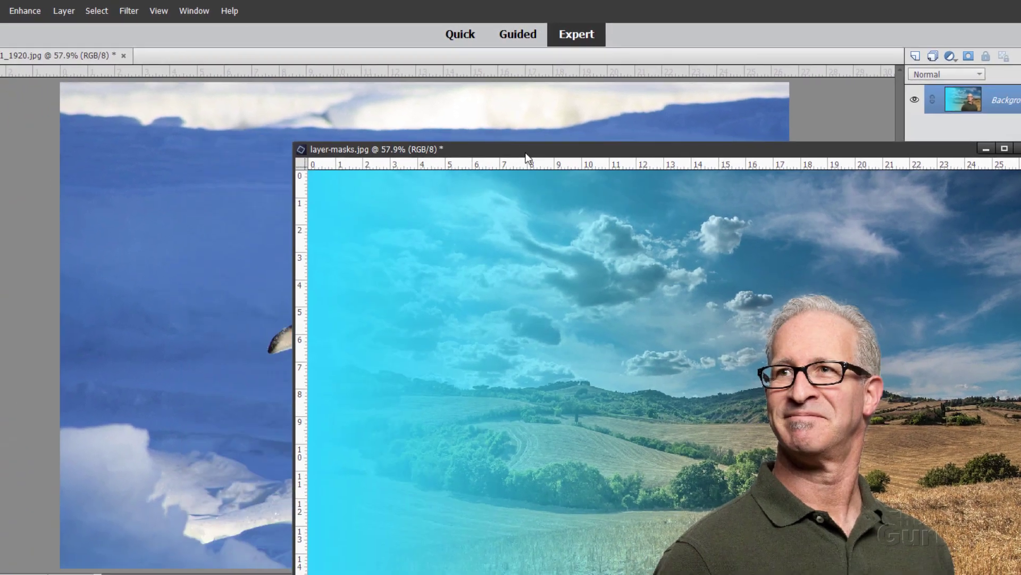
- Dock layer-masks.jpg as a second tab, undock it once, then dock it again
{"action": "left_click_drag", "start_coordinate": [526, 153], "coordinate": [354, 130]}
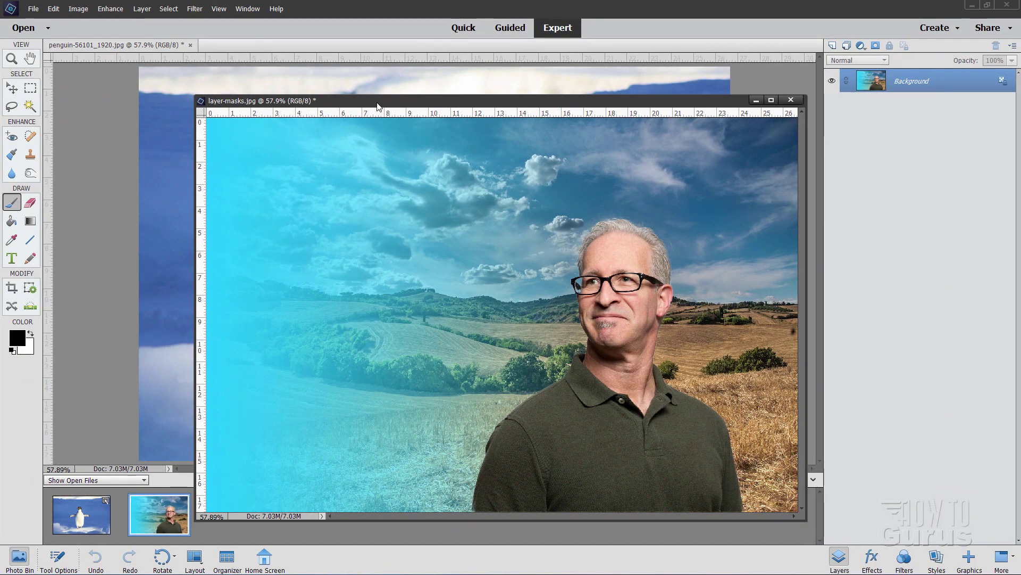
{"action": "left_click_drag", "start_coordinate": [381, 104], "coordinate": [375, 45]}
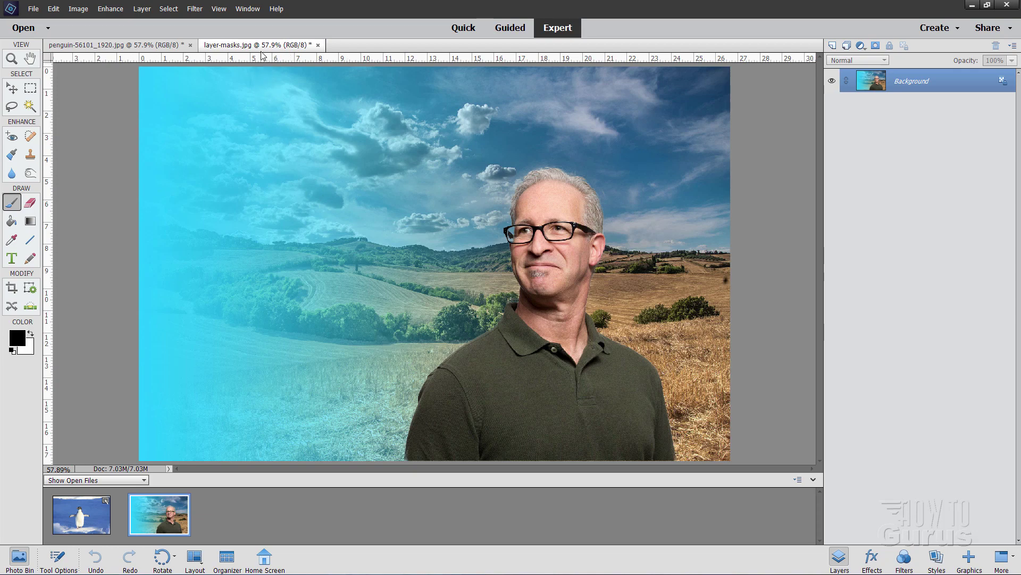
{"action": "left_click_drag", "start_coordinate": [260, 45], "coordinate": [277, 112]}
{"action": "mouse_move", "coordinate": [367, 161]}
{"action": "left_mouse_down"}
{"action": "mouse_move", "coordinate": [320, 87]}
{"action": "mouse_move", "coordinate": [315, 47]}
{"action": "left_mouse_up"}
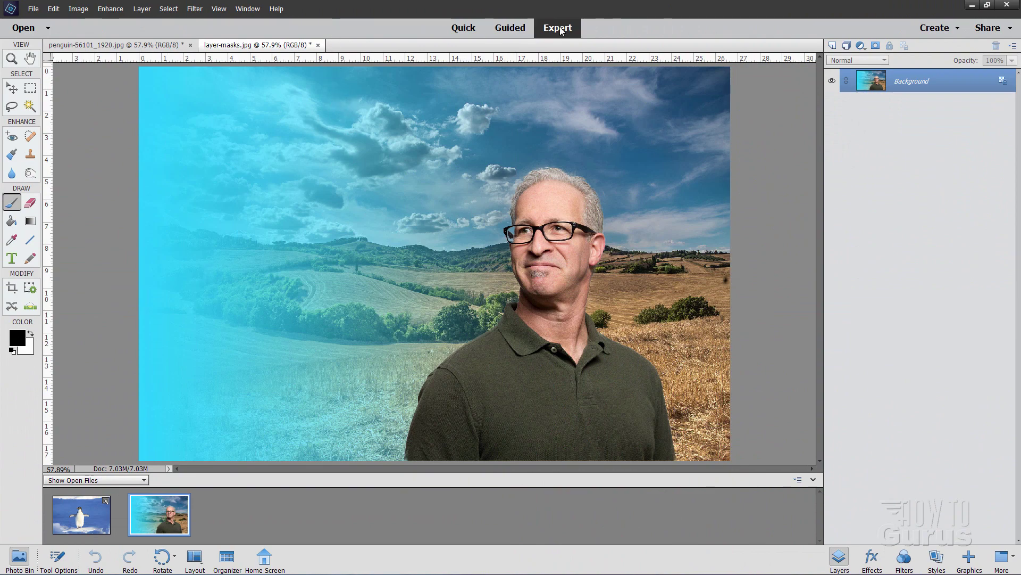
- Cycle through the Quick, Guided and Expert mode tabs, finishing in Quick
{"action": "left_click", "coordinate": [461, 30]}
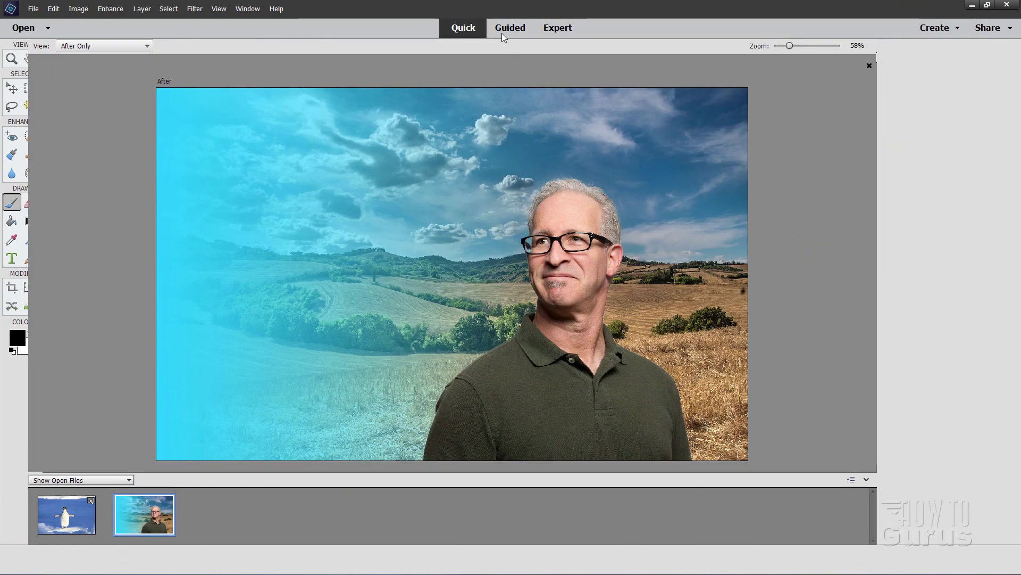
{"action": "left_click", "coordinate": [509, 30]}
{"action": "left_click", "coordinate": [558, 30]}
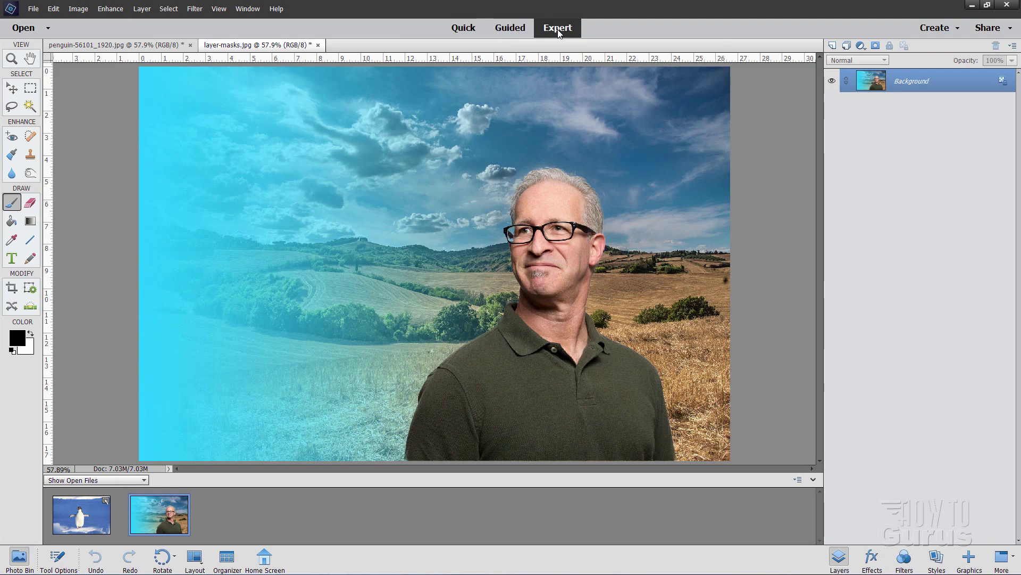
{"action": "left_click", "coordinate": [473, 30]}
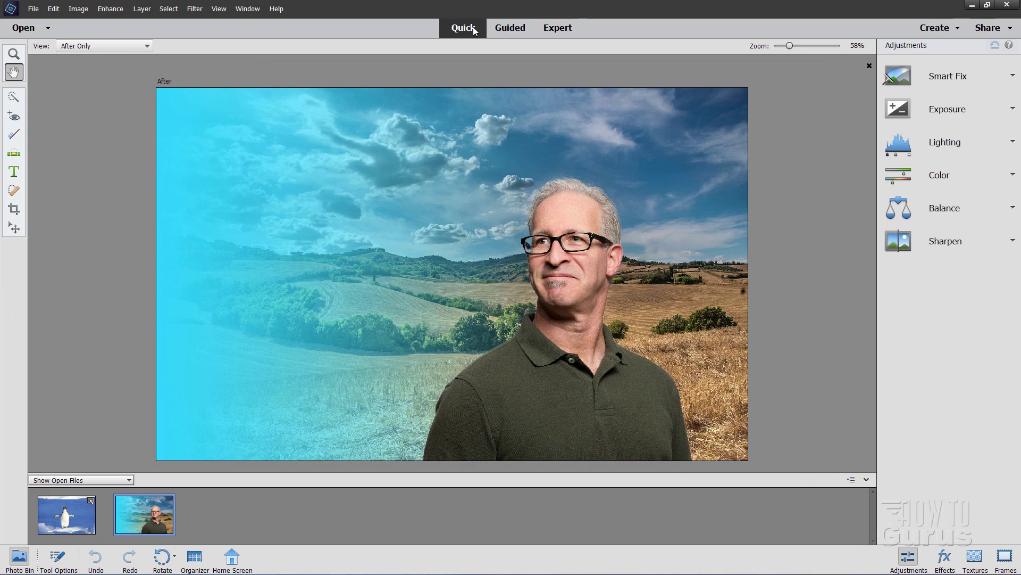
{"action": "left_click", "coordinate": [560, 32]}
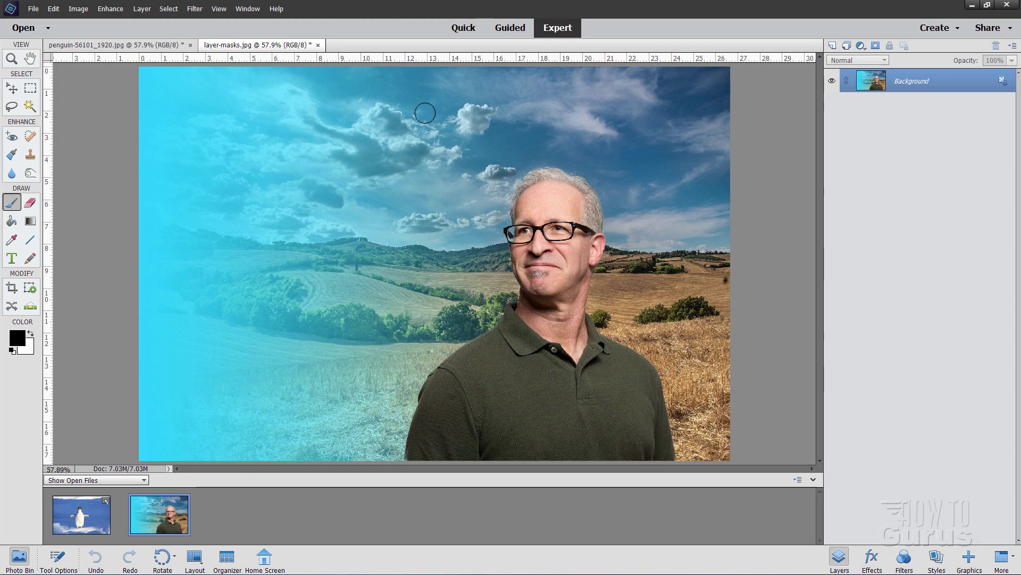
{"action": "left_click", "coordinate": [463, 30]}
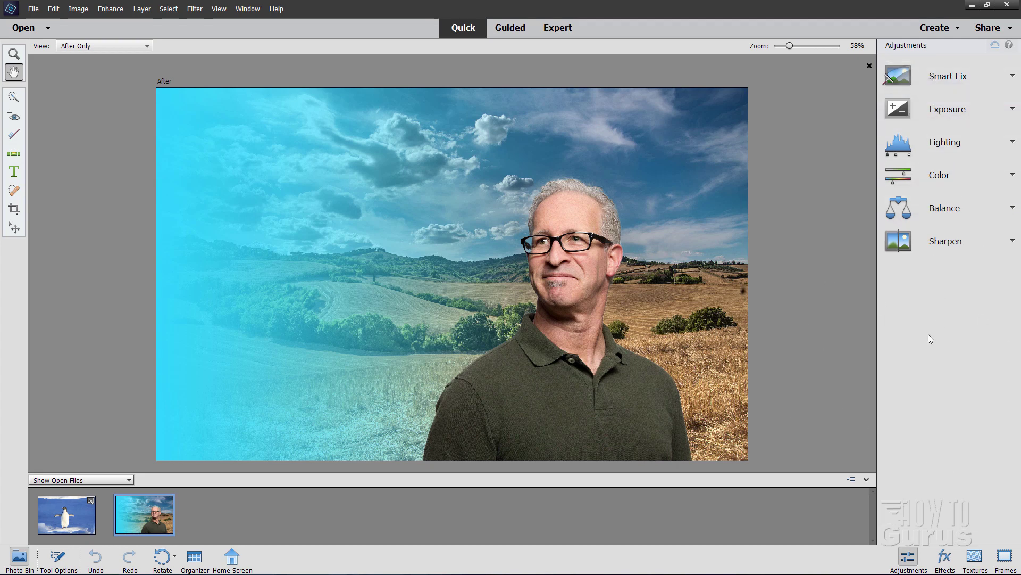
- Browse the Quick mode Effects, Textures and Frames, then return to Adjustments
{"action": "left_click", "coordinate": [949, 557]}
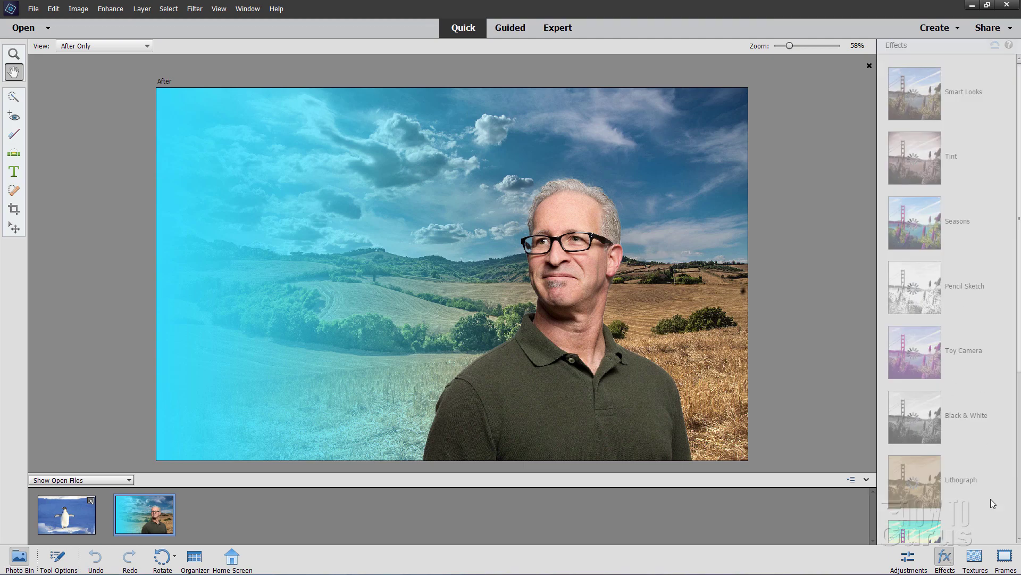
{"action": "left_click", "coordinate": [977, 557]}
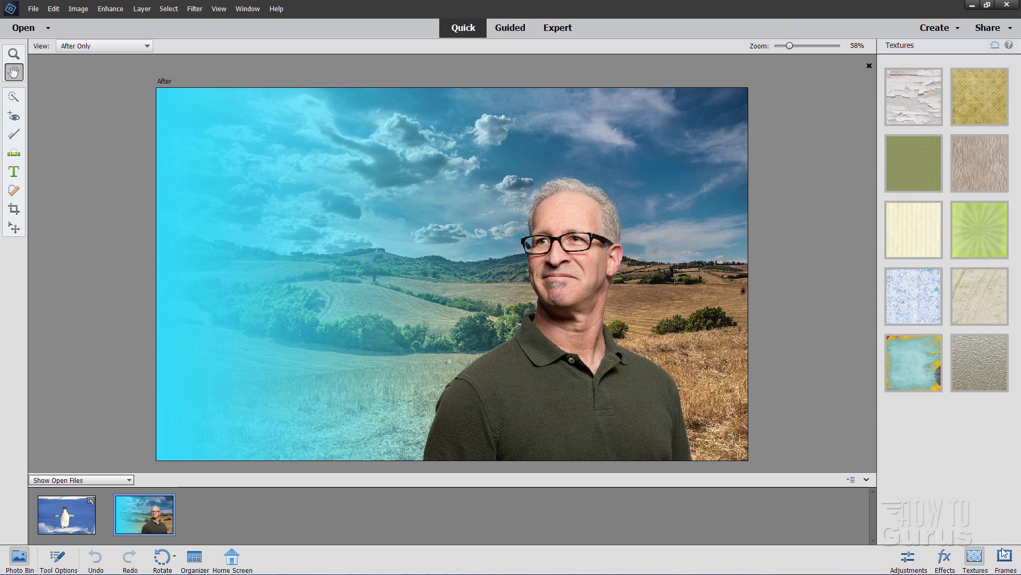
{"action": "left_click", "coordinate": [1004, 555]}
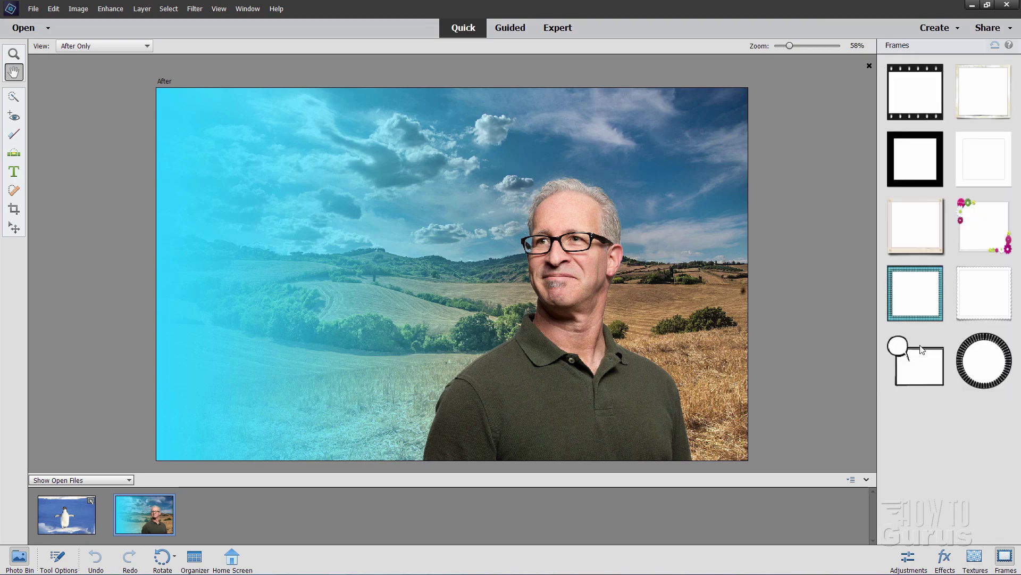
{"action": "left_click", "coordinate": [909, 556]}
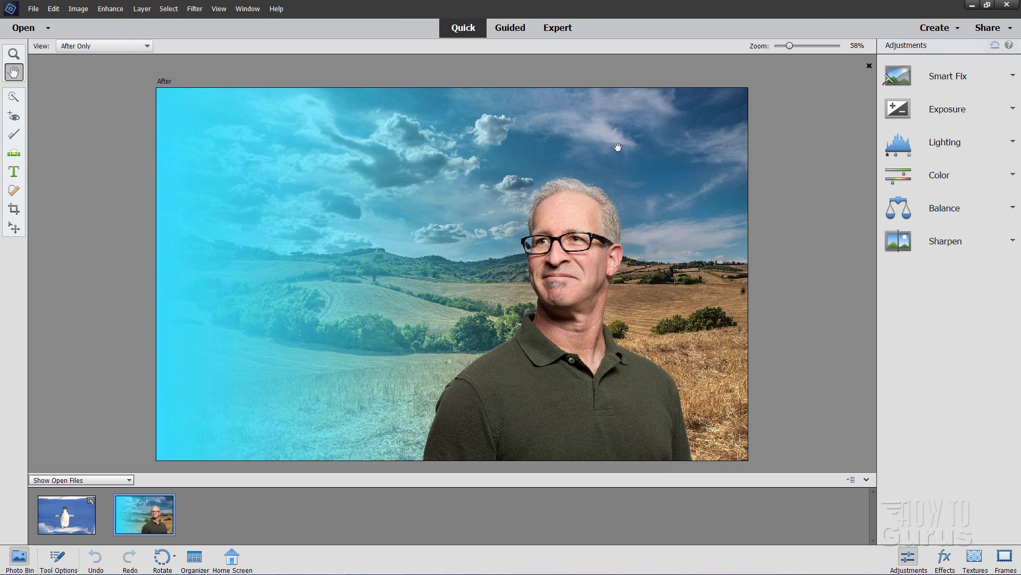
- Look through the menu bar commands, then return to Expert mode
{"action": "left_click", "coordinate": [50, 9]}
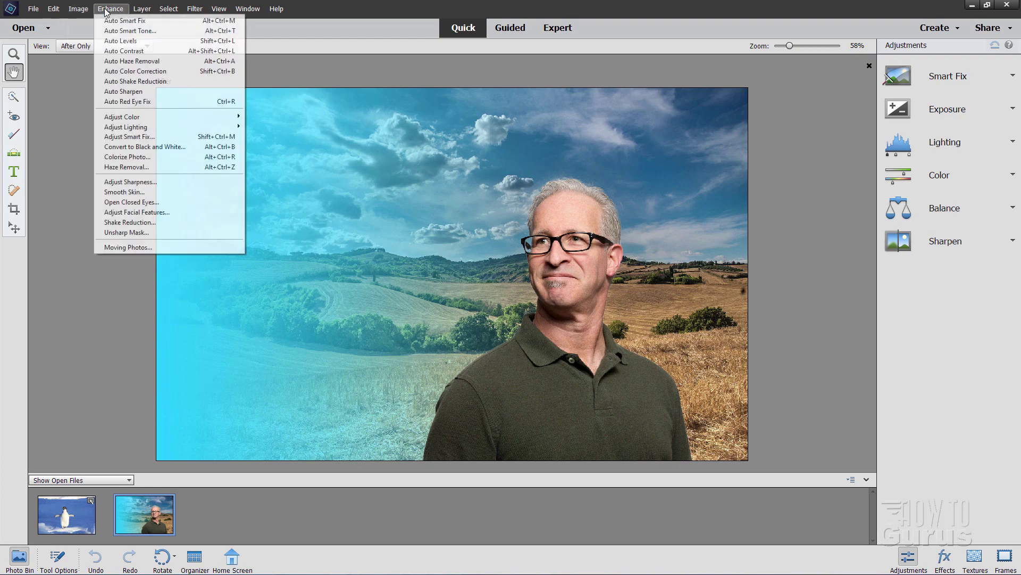
{"action": "mouse_move", "coordinate": [153, 11]}
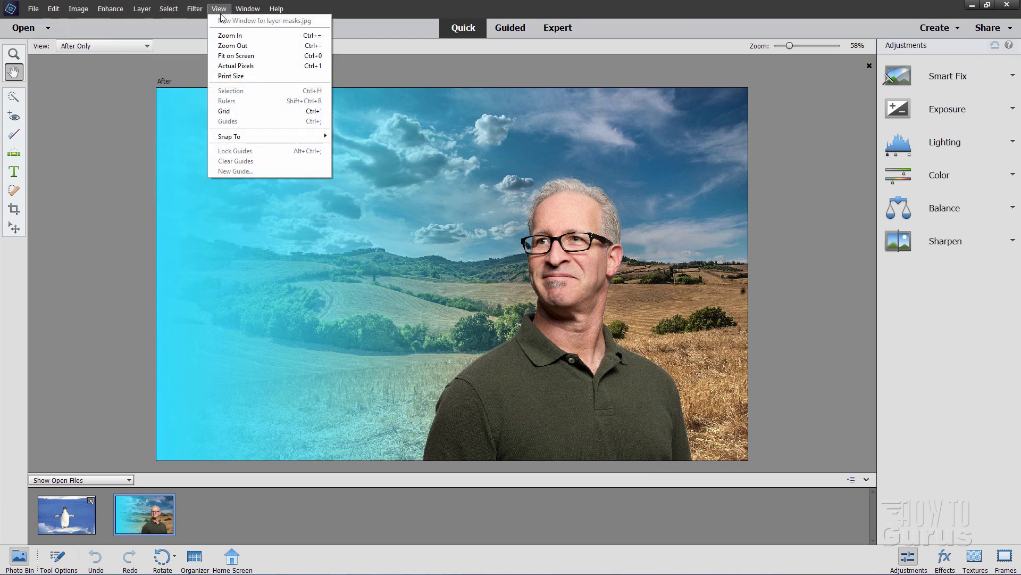
{"action": "mouse_move", "coordinate": [201, 14]}
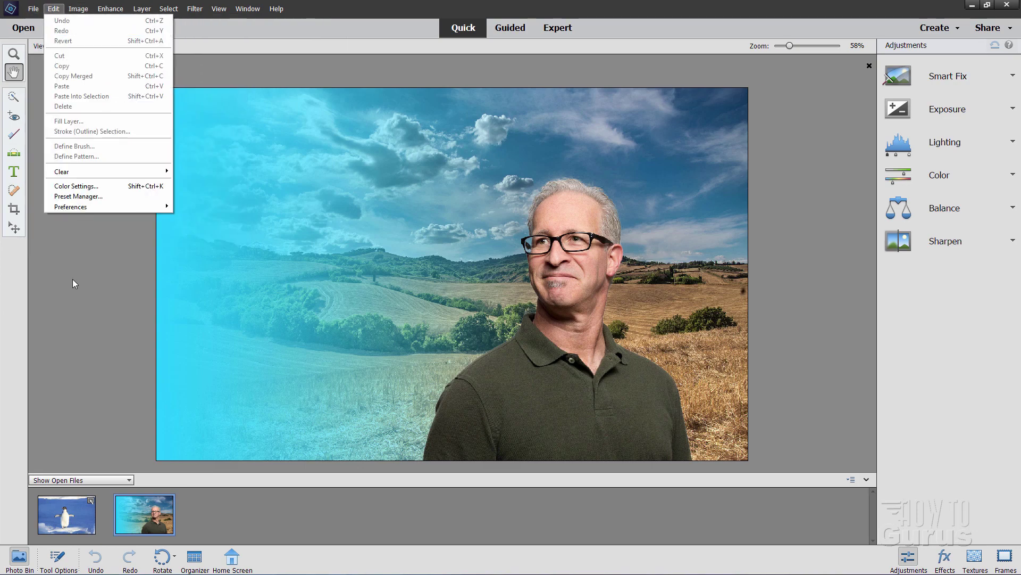
{"action": "left_click", "coordinate": [43, 181]}
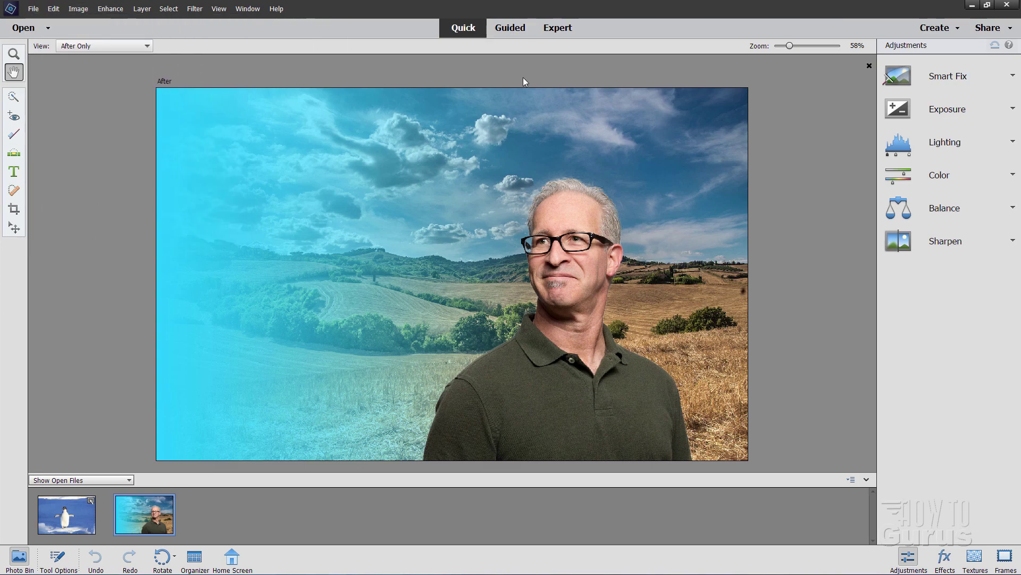
{"action": "left_click", "coordinate": [556, 31]}
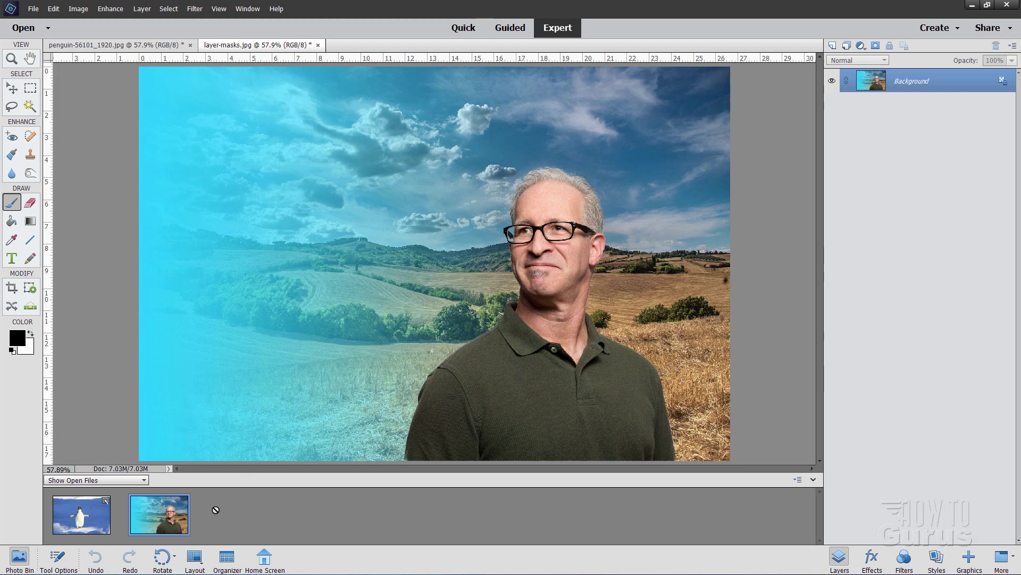
- Show the brush settings, then browse the Effects and Filters category lists
{"action": "left_click", "coordinate": [59, 558]}
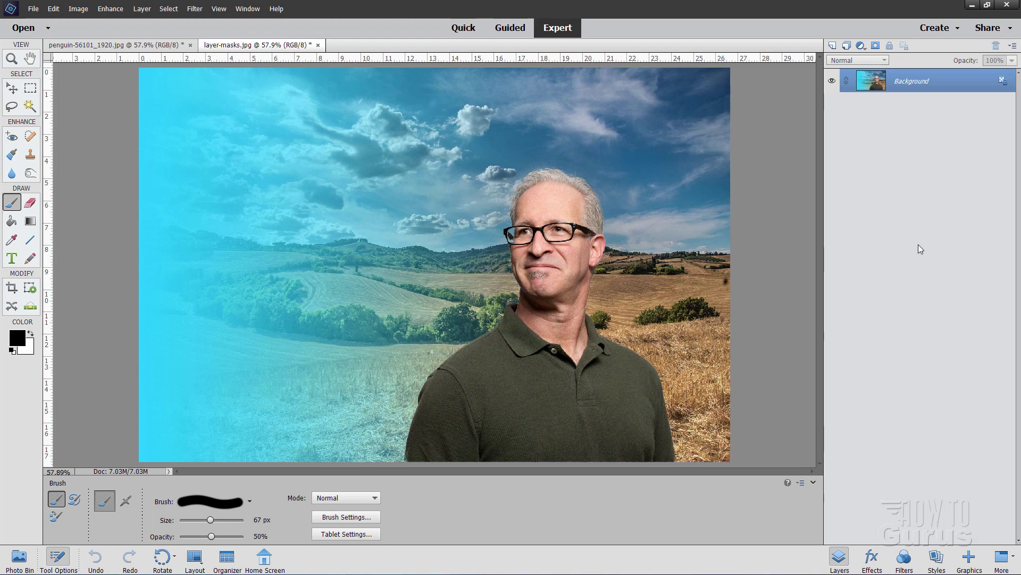
{"action": "left_click", "coordinate": [870, 557]}
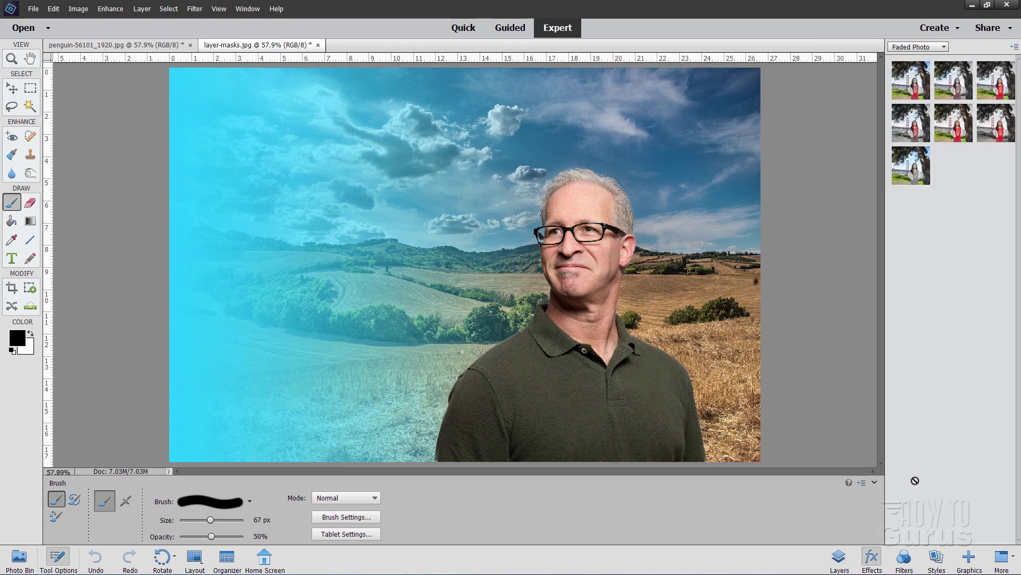
{"action": "left_click", "coordinate": [924, 49]}
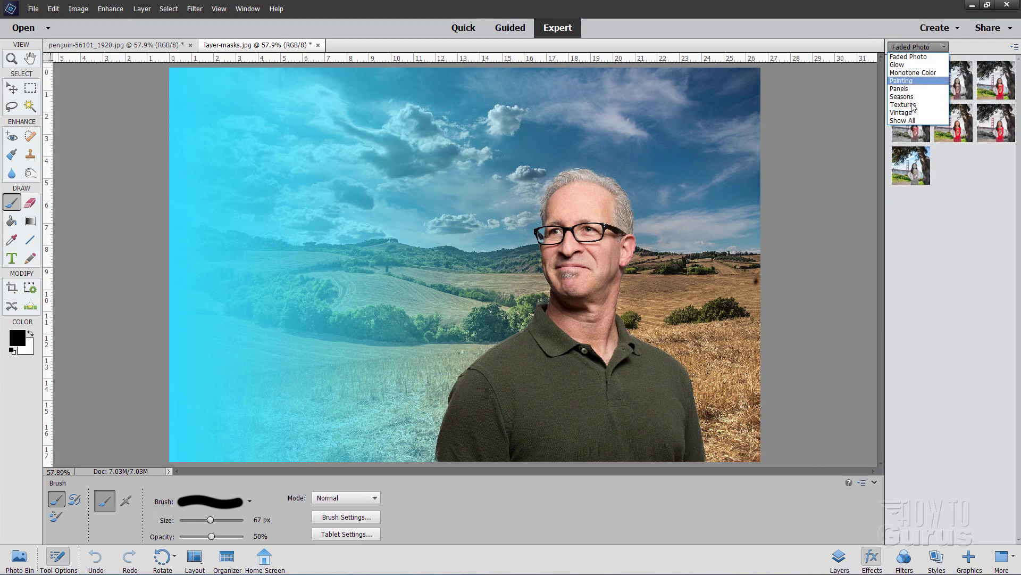
{"action": "left_click", "coordinate": [904, 557]}
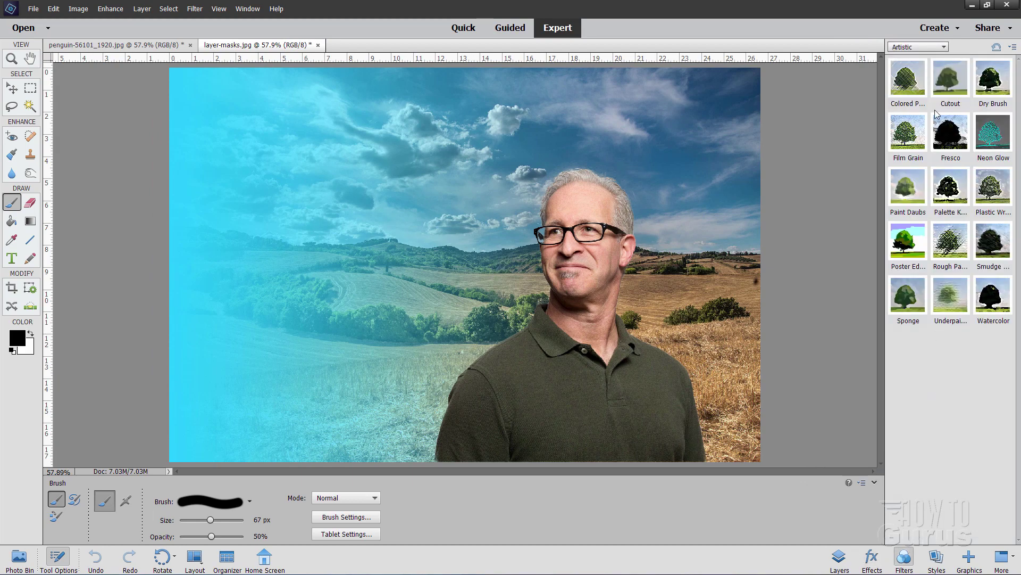
{"action": "left_click", "coordinate": [936, 47]}
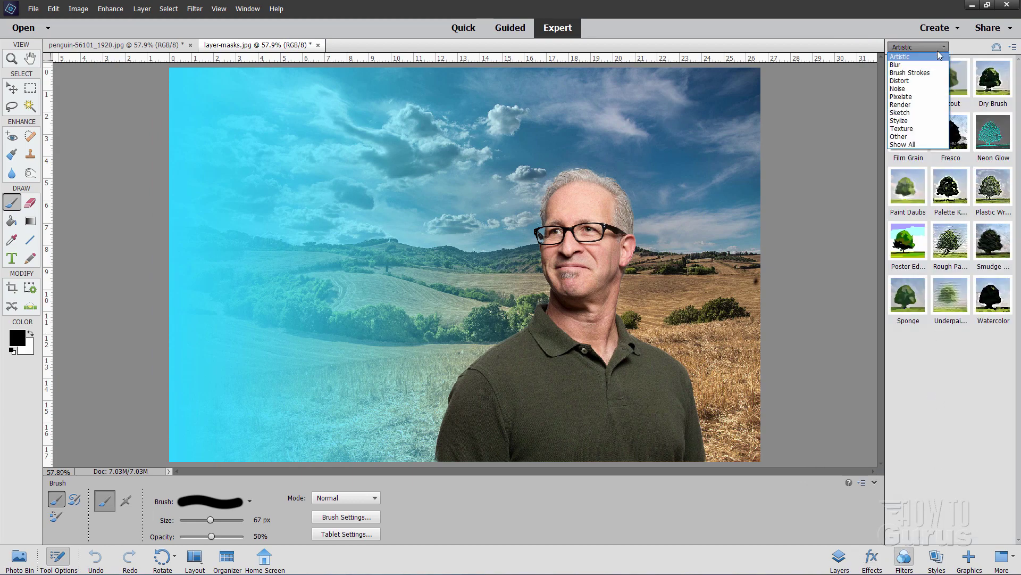
{"action": "left_click", "coordinate": [833, 363]}
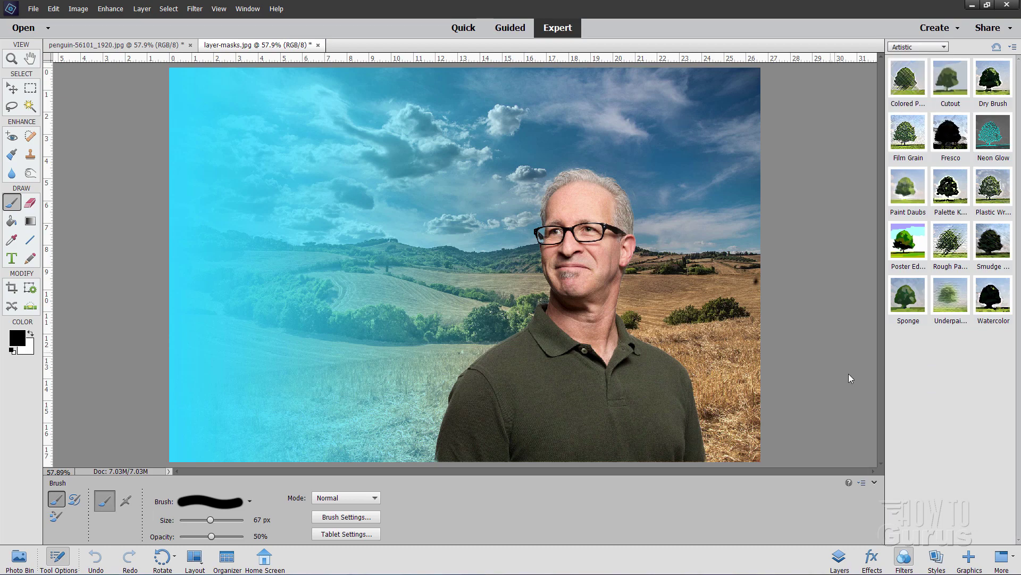
- Browse the Styles categories and bring up the Graphics Backgrounds library
{"action": "left_click", "coordinate": [936, 556]}
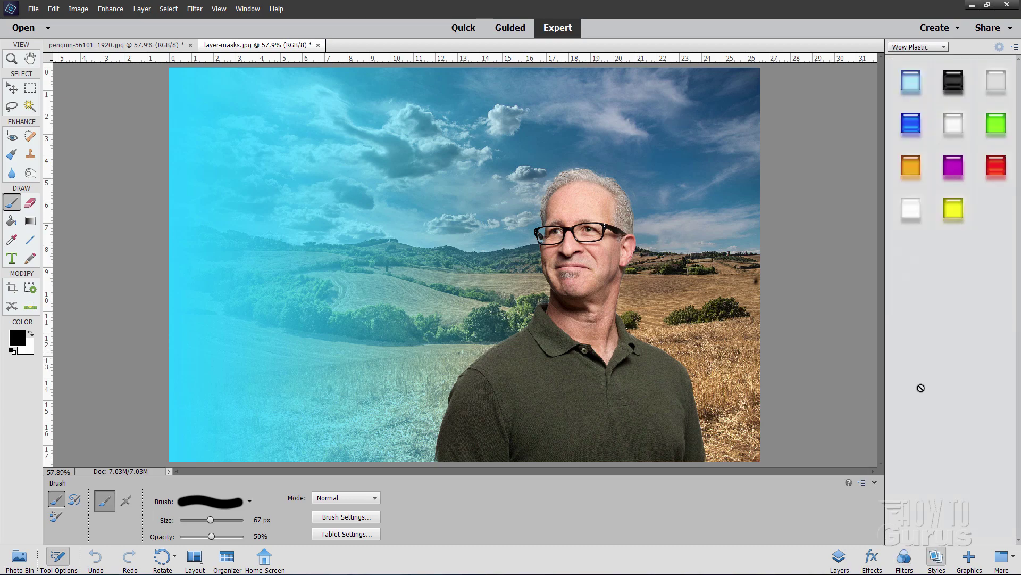
{"action": "left_click", "coordinate": [925, 47]}
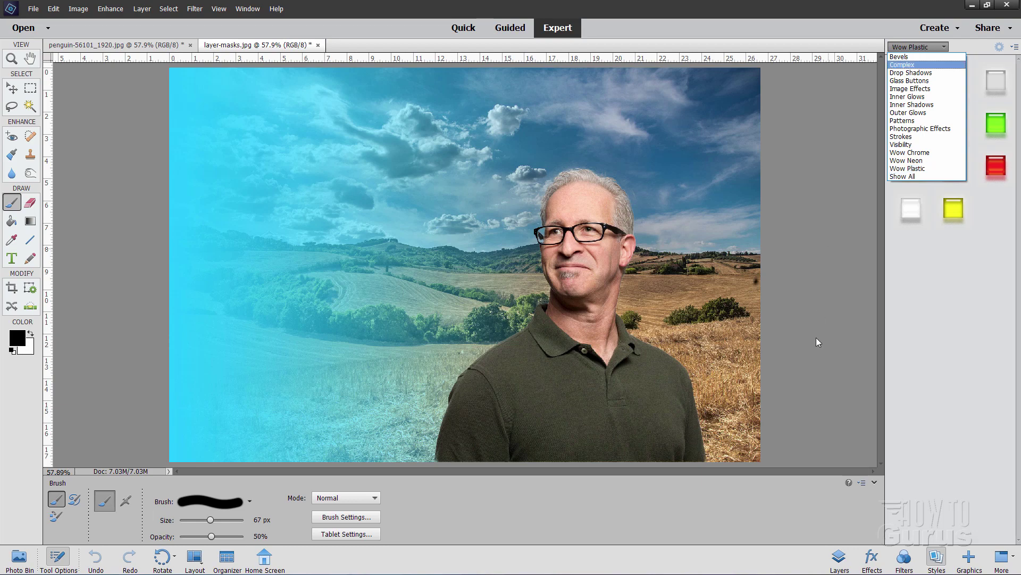
{"action": "left_click", "coordinate": [956, 537]}
{"action": "left_click", "coordinate": [969, 556]}
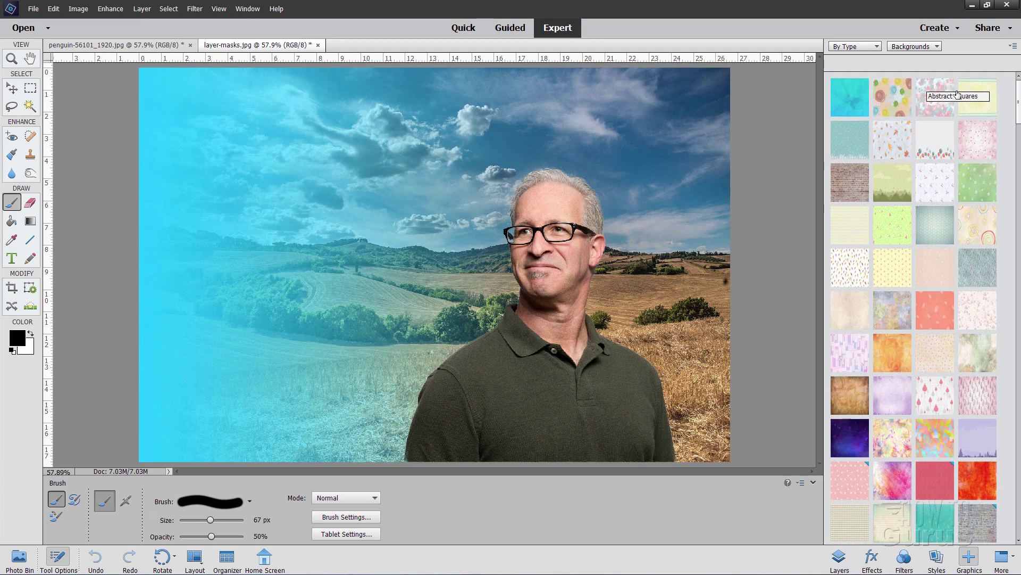
- Browse the Frames graphics in the Graphics panel, then return to the Layers panel
{"action": "left_click", "coordinate": [930, 46]}
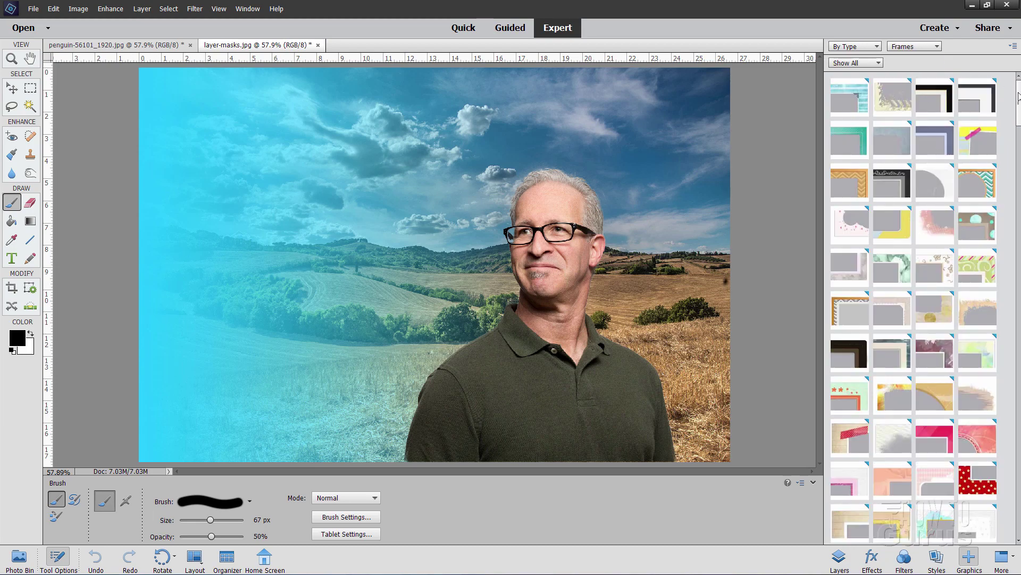
{"action": "left_click_drag", "start_coordinate": [1018, 104], "coordinate": [1005, 47]}
{"action": "left_click", "coordinate": [925, 46]}
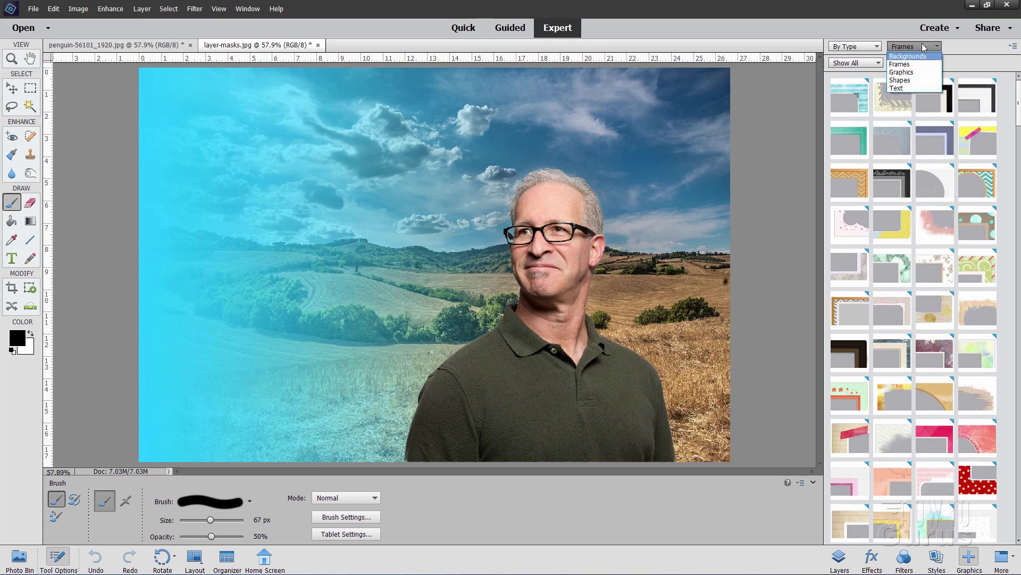
{"action": "left_click", "coordinate": [772, 136]}
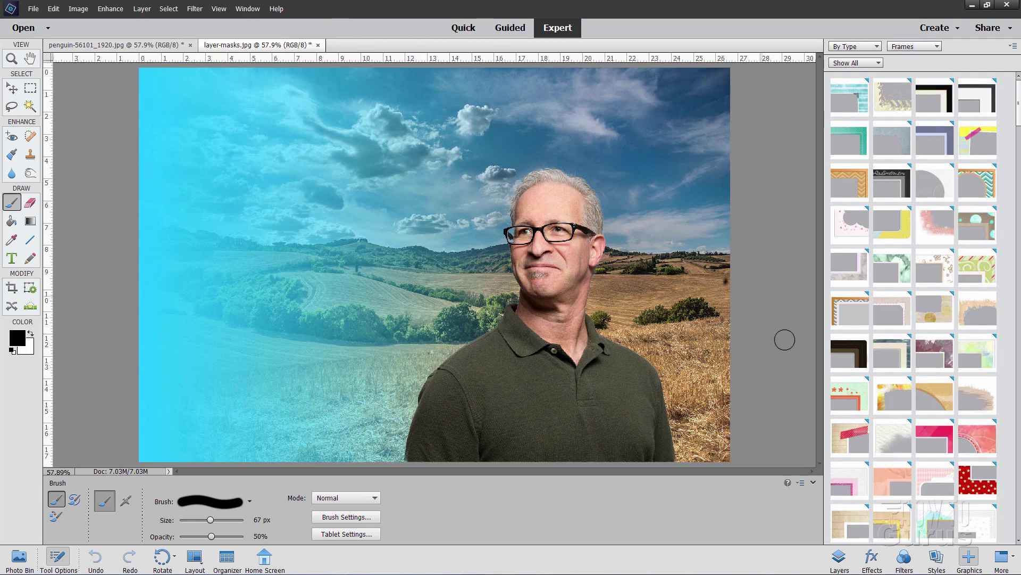
{"action": "left_click", "coordinate": [840, 557]}
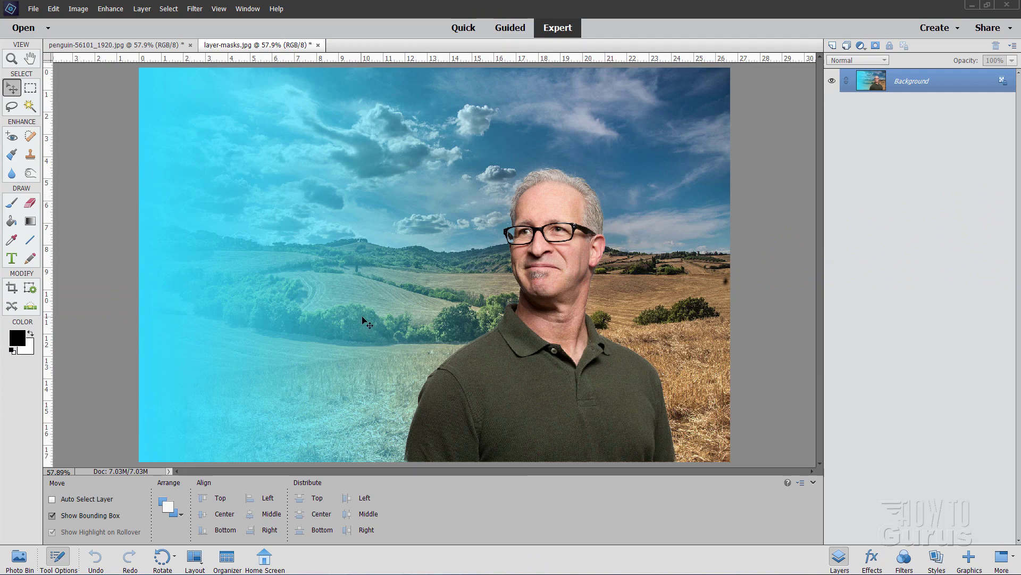
- Close layer-masks.jpg and reopen the recently edited layer masks.psd, docking its window
{"action": "left_click", "coordinate": [318, 45]}
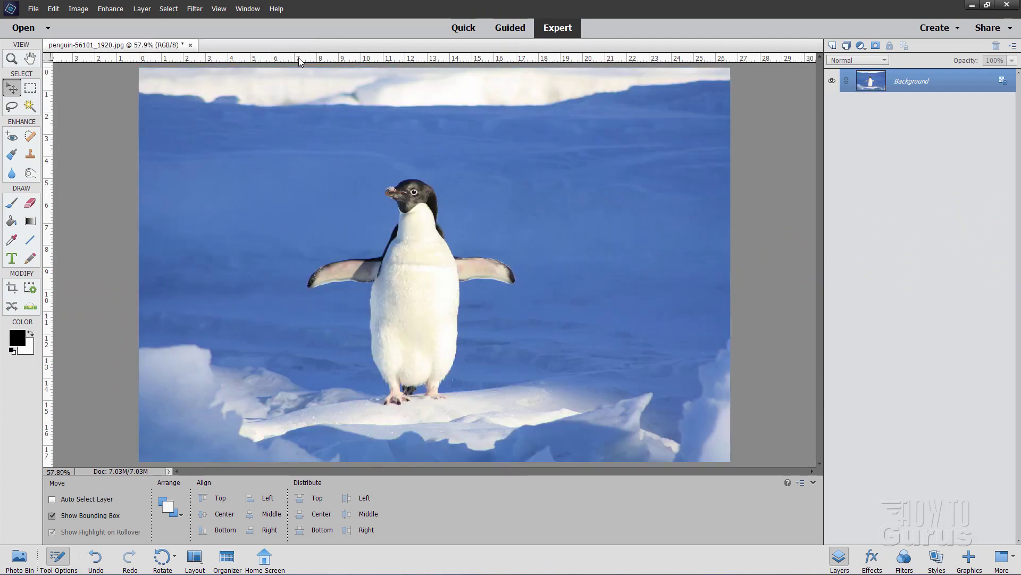
{"action": "left_click", "coordinate": [34, 9]}
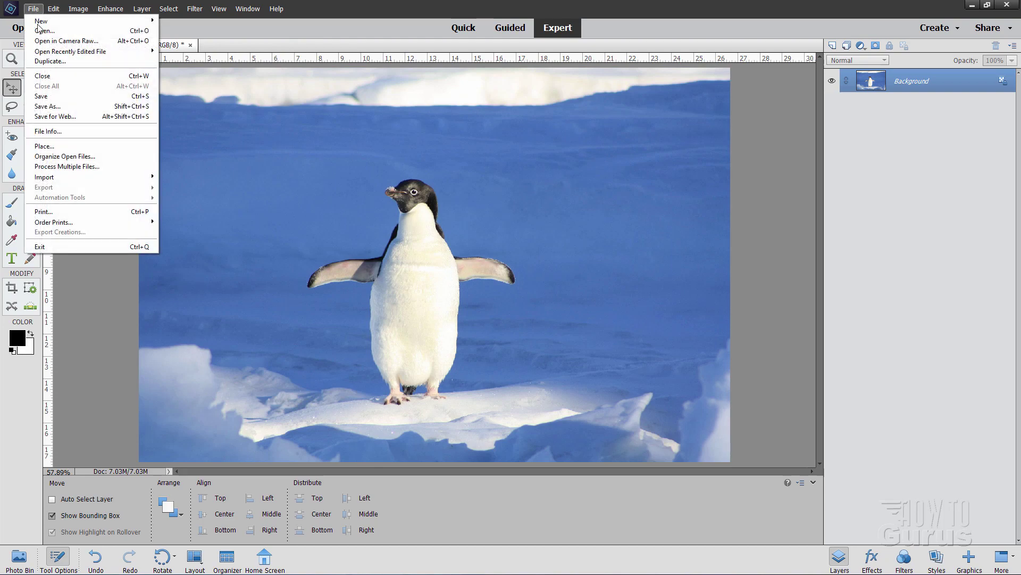
{"action": "mouse_move", "coordinate": [60, 51]}
{"action": "left_click", "coordinate": [230, 143]}
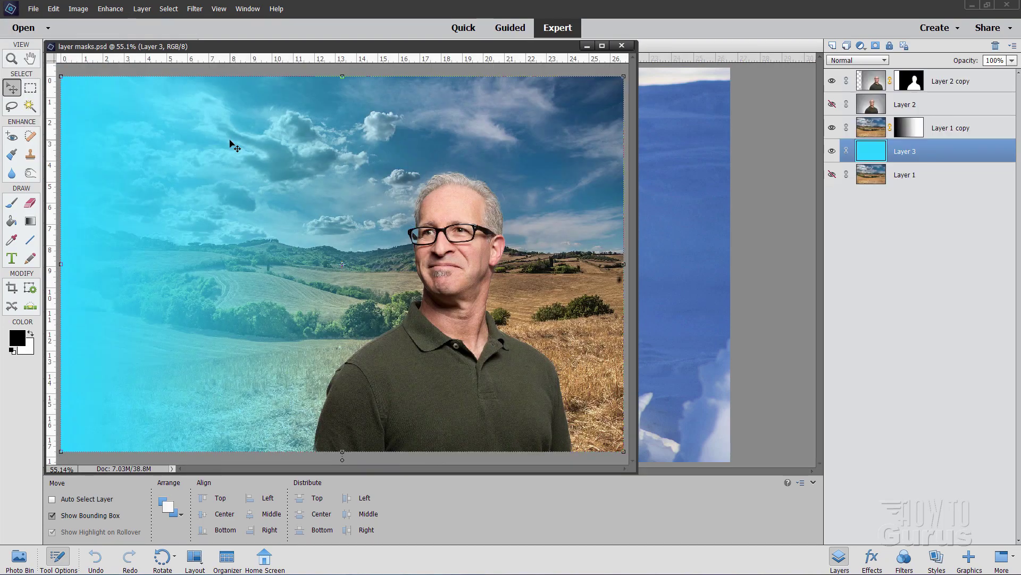
{"action": "left_click_drag", "start_coordinate": [347, 47], "coordinate": [414, 45]}
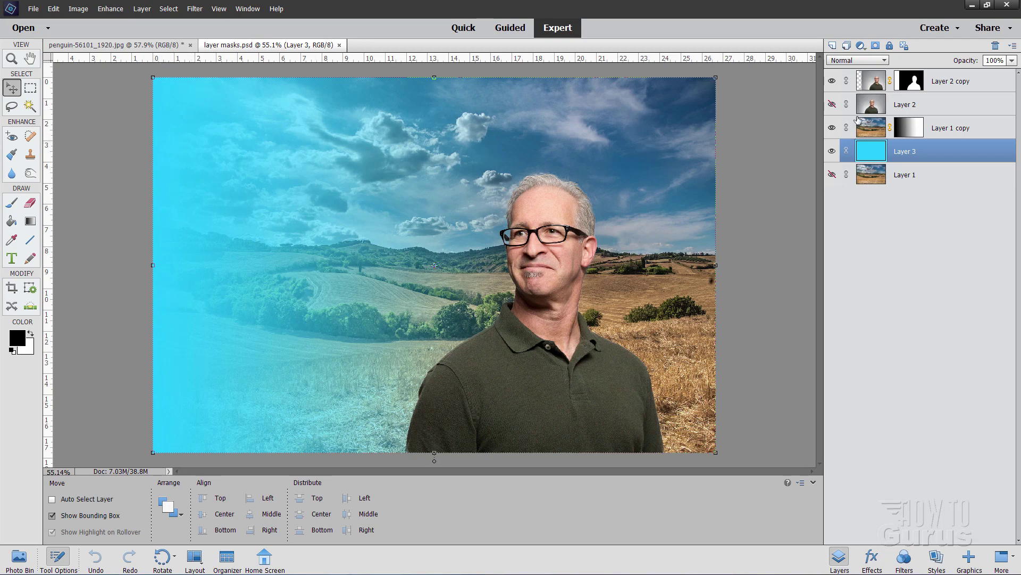
{"action": "left_click", "coordinate": [832, 80]}
{"action": "left_click", "coordinate": [832, 81]}
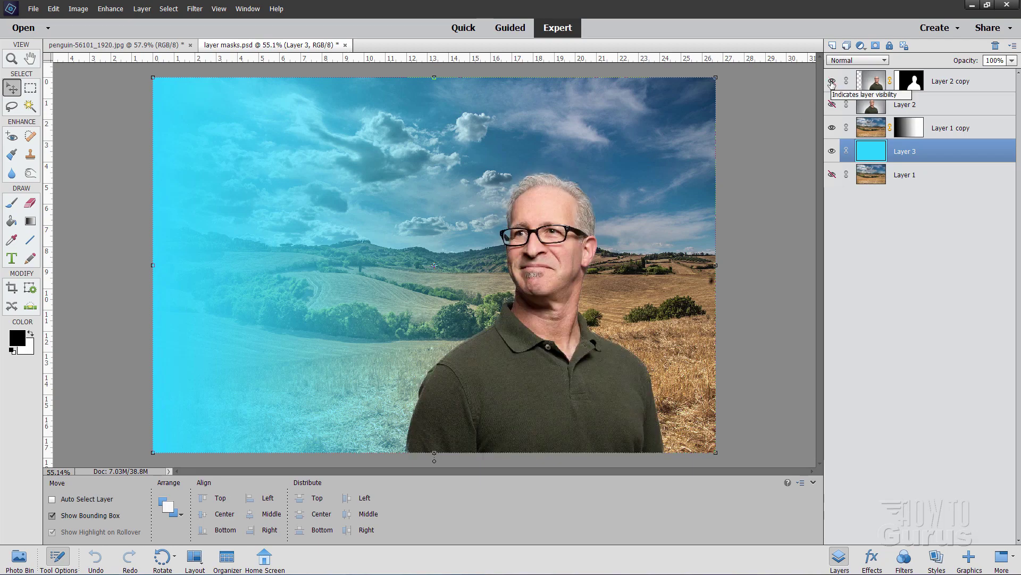
{"action": "left_click", "coordinate": [833, 81]}
{"action": "left_click", "coordinate": [832, 81]}
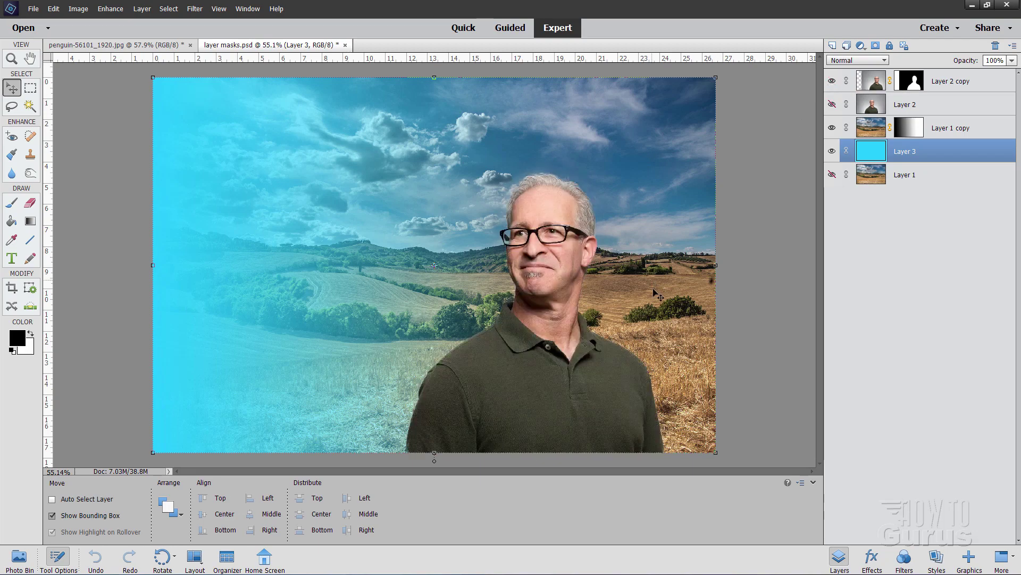
{"action": "right_click", "coordinate": [918, 84]}
{"action": "left_click", "coordinate": [937, 91]}
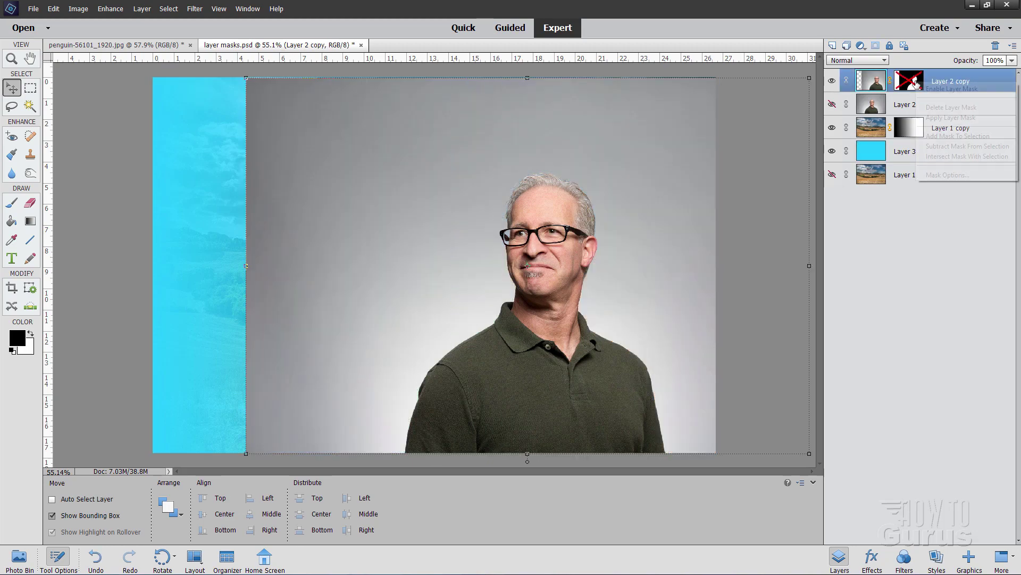
{"action": "right_click", "coordinate": [914, 83]}
{"action": "left_click", "coordinate": [930, 90]}
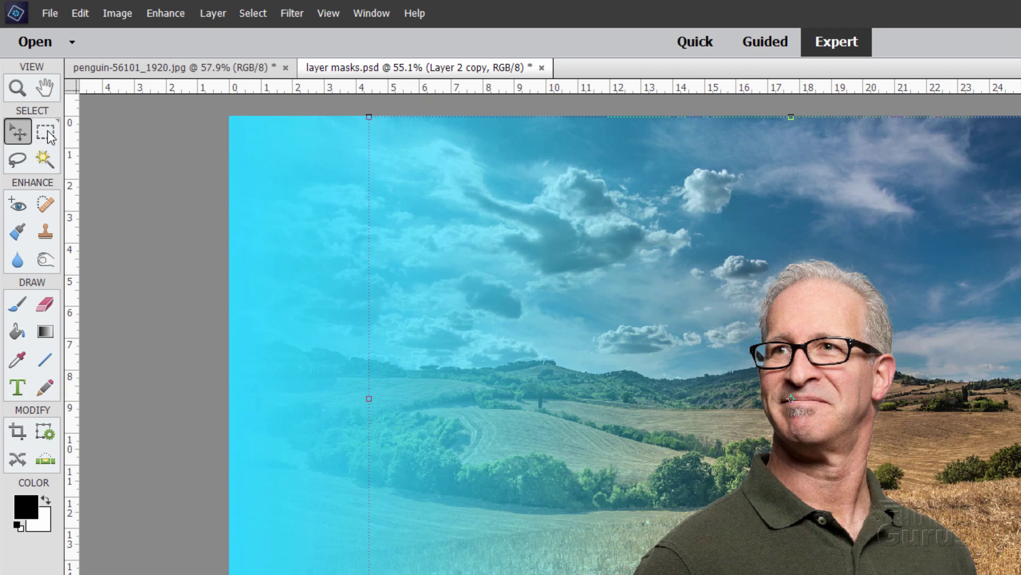
- Try the Rectangular Marquee, Lasso and Magic Wand selection tools
{"action": "left_click", "coordinate": [47, 133]}
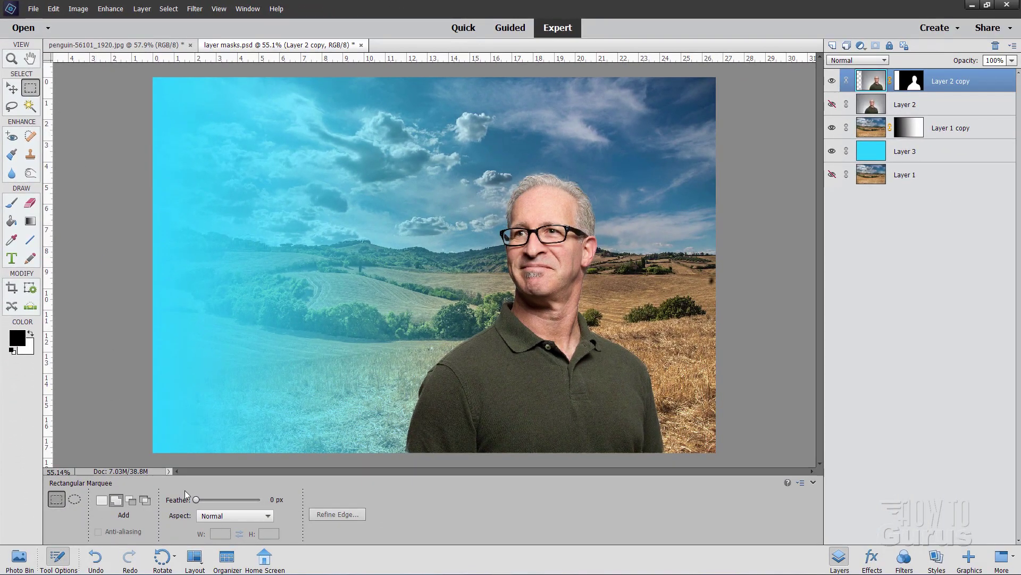
{"action": "left_click", "coordinate": [12, 106]}
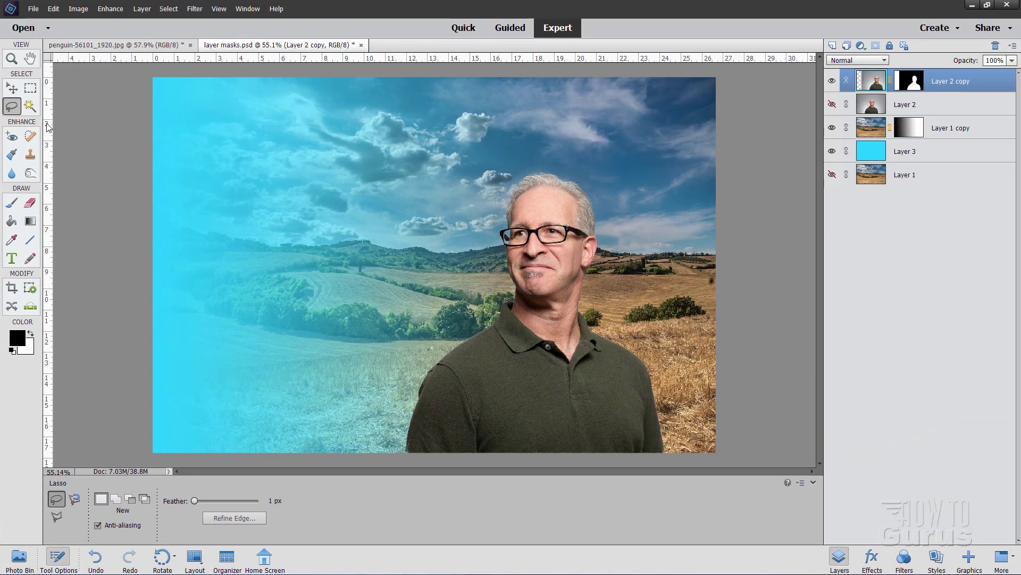
{"action": "left_click", "coordinate": [31, 108]}
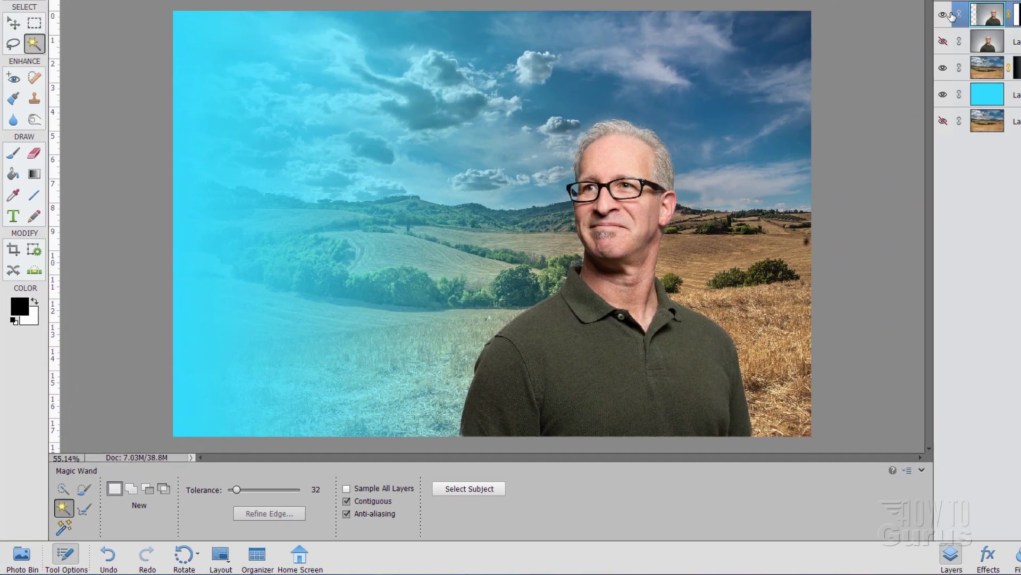
- Hide Layer 2 copy and Layer 1 copy, show Layer 2, and activate the Move tool
{"action": "left_click", "coordinate": [833, 81]}
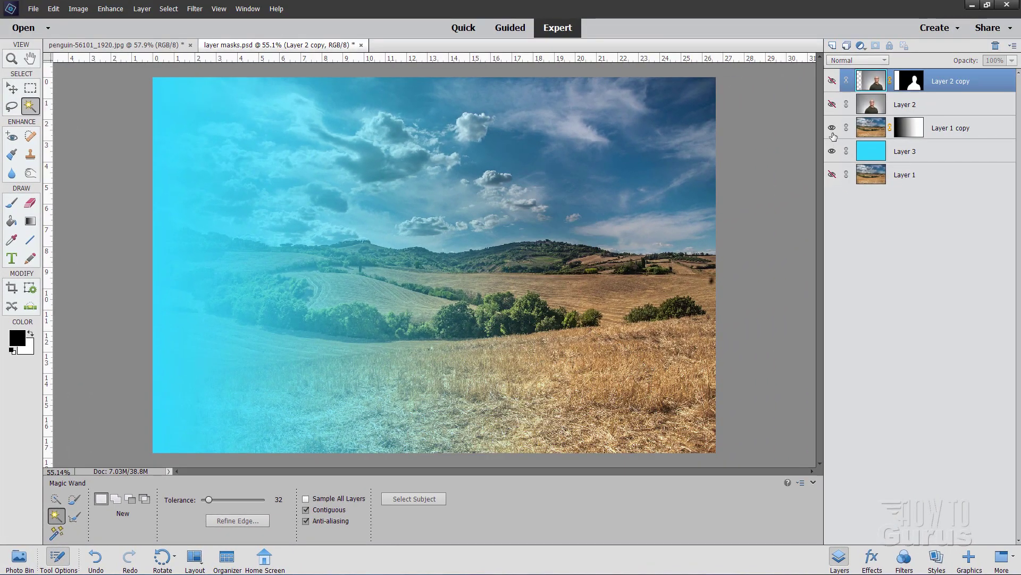
{"action": "left_click", "coordinate": [832, 129]}
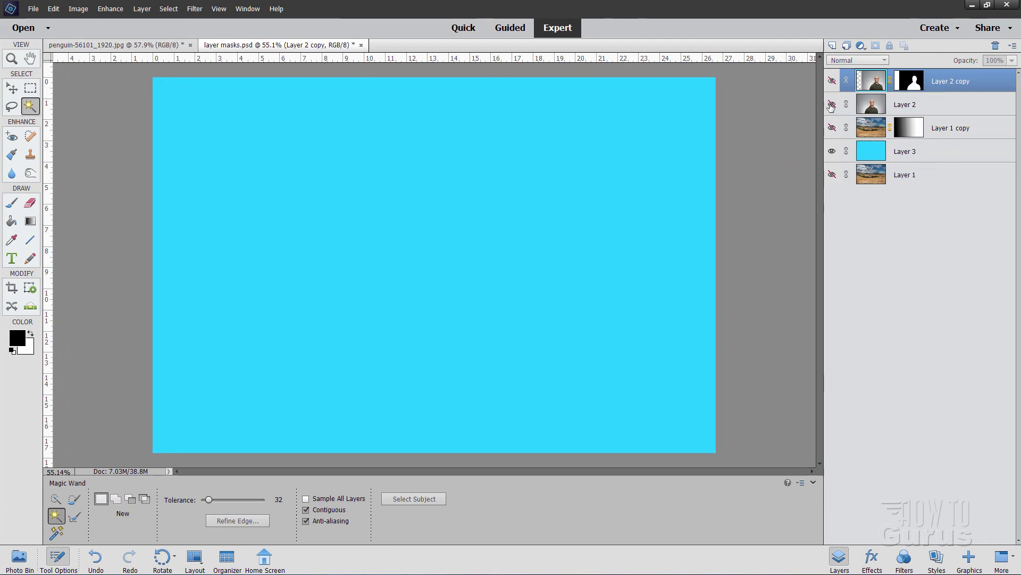
{"action": "left_click", "coordinate": [832, 104]}
{"action": "key", "text": "v"}
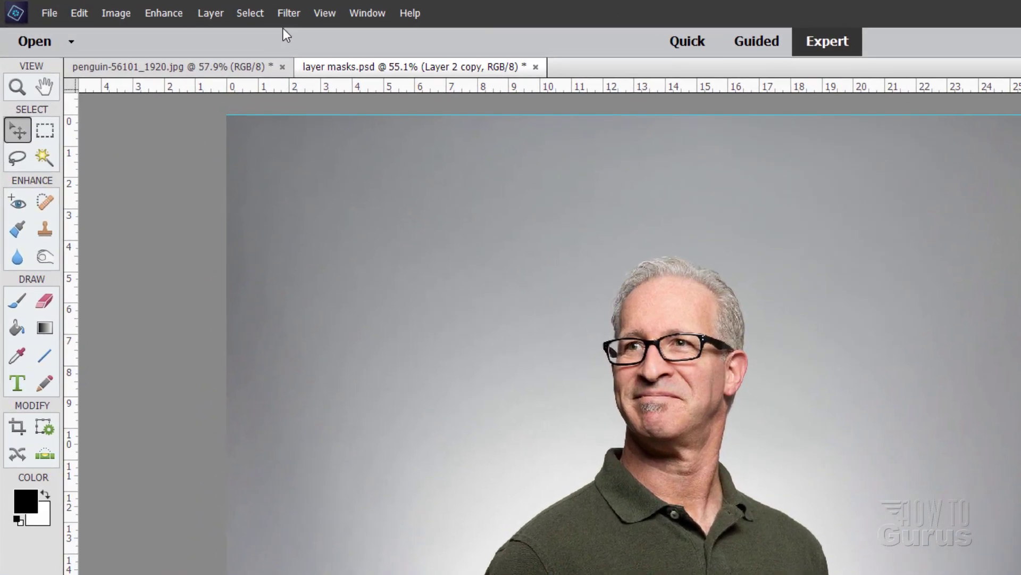
{"action": "left_click", "coordinate": [254, 14]}
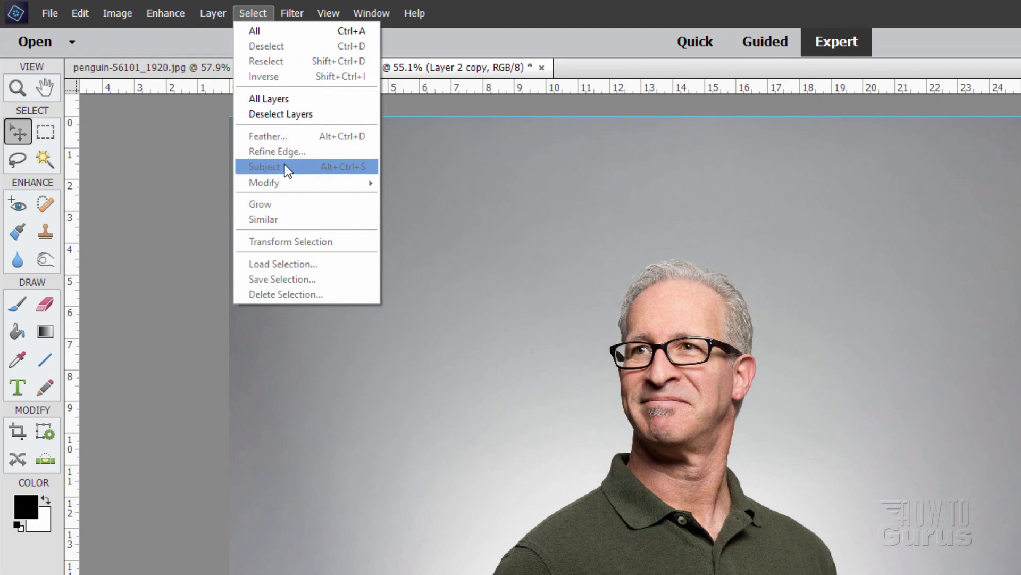
- With Layer 2 active, use Select > Subject to outline the man against the gray backdrop
{"action": "left_click", "coordinate": [520, 64]}
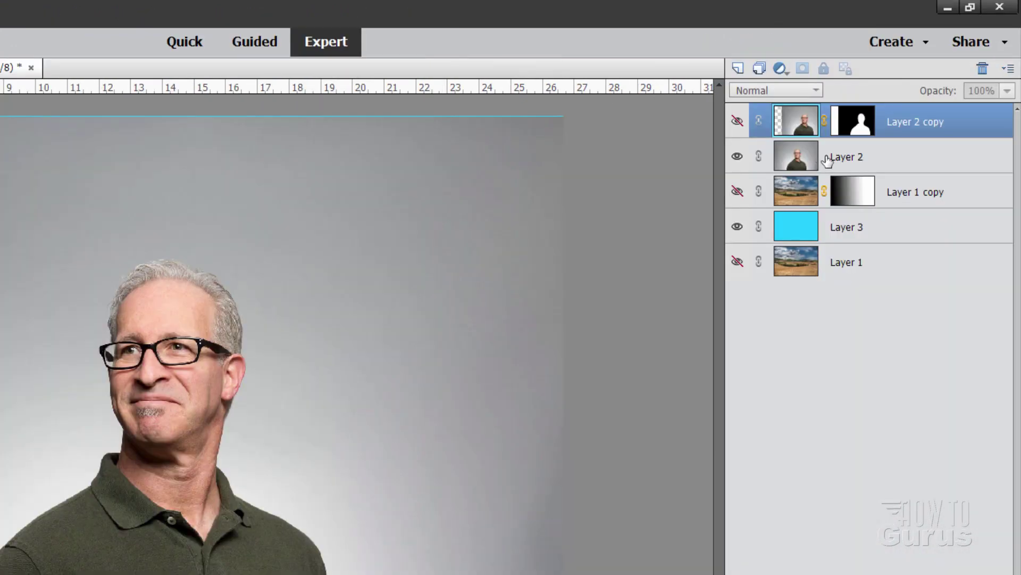
{"action": "left_click", "coordinate": [750, 160]}
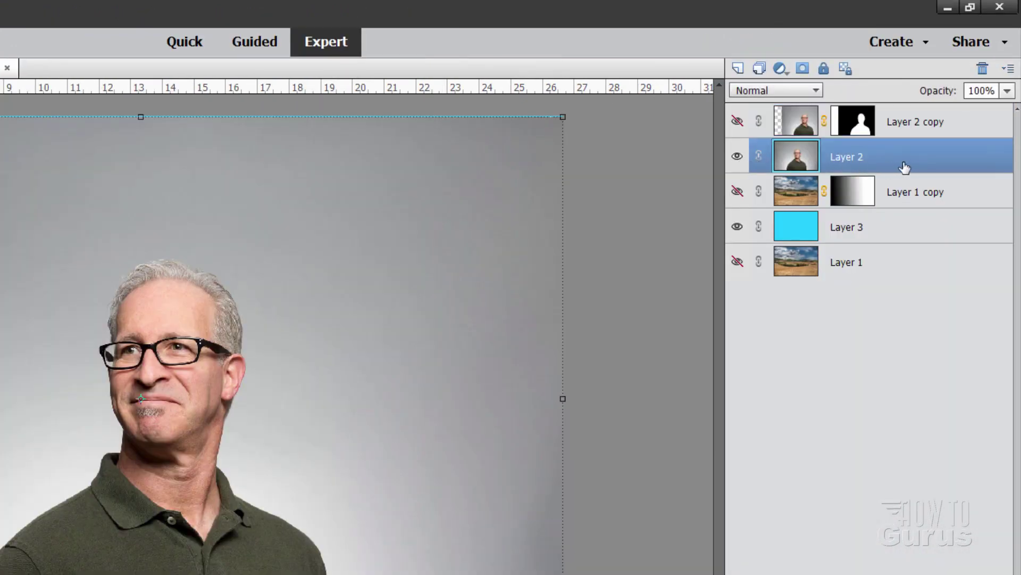
{"action": "left_click", "coordinate": [929, 132]}
{"action": "left_click", "coordinate": [920, 158]}
{"action": "left_click", "coordinate": [919, 191]}
{"action": "left_click", "coordinate": [911, 159]}
{"action": "left_click", "coordinate": [253, 13]}
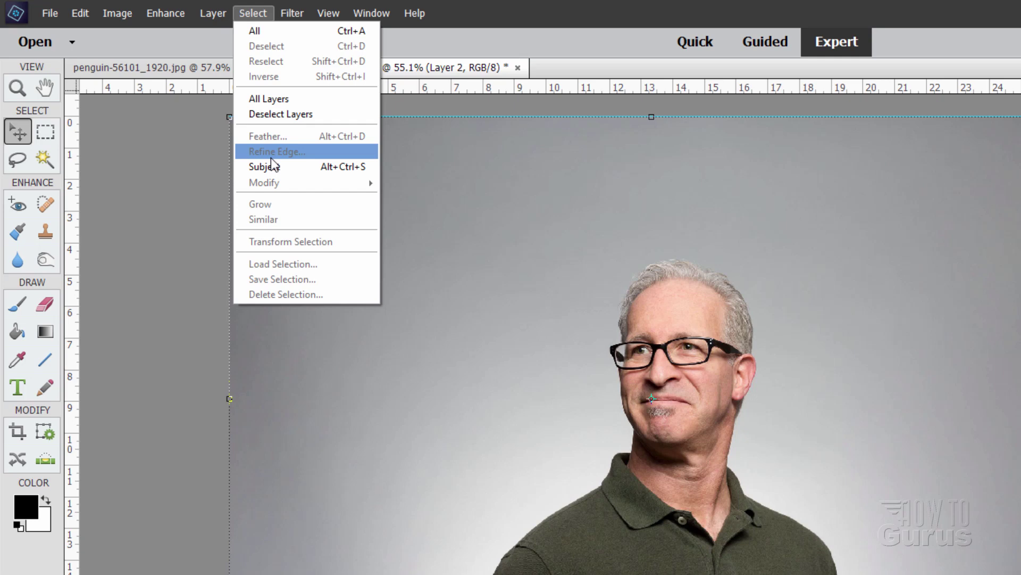
{"action": "left_click", "coordinate": [273, 168]}
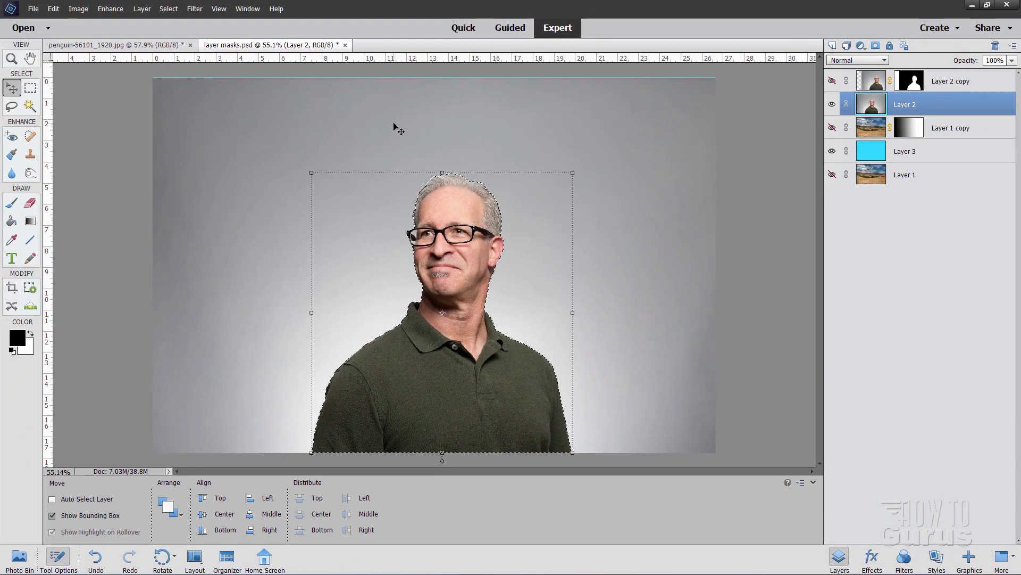
{"action": "left_click", "coordinate": [10, 108]}
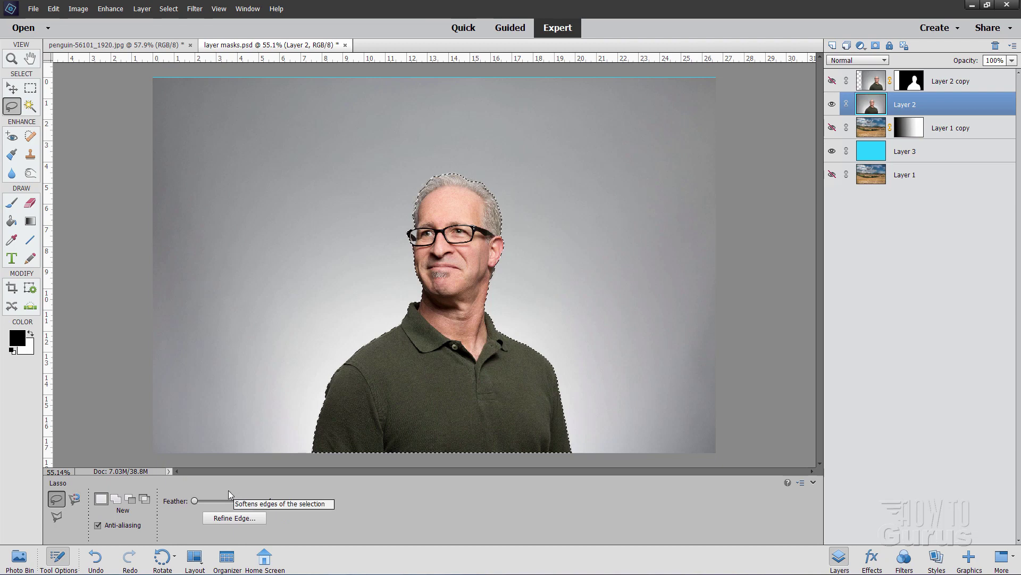
- Cycle through the Magic Wand, Marquee and Lasso tools, ending on the Zoom tool
{"action": "left_click", "coordinate": [30, 106]}
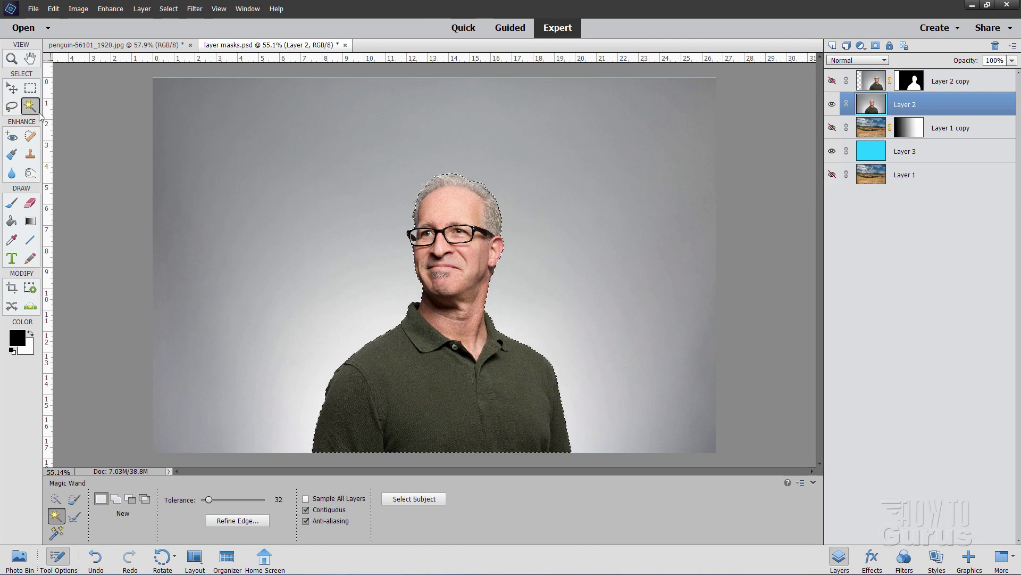
{"action": "left_click", "coordinate": [34, 91]}
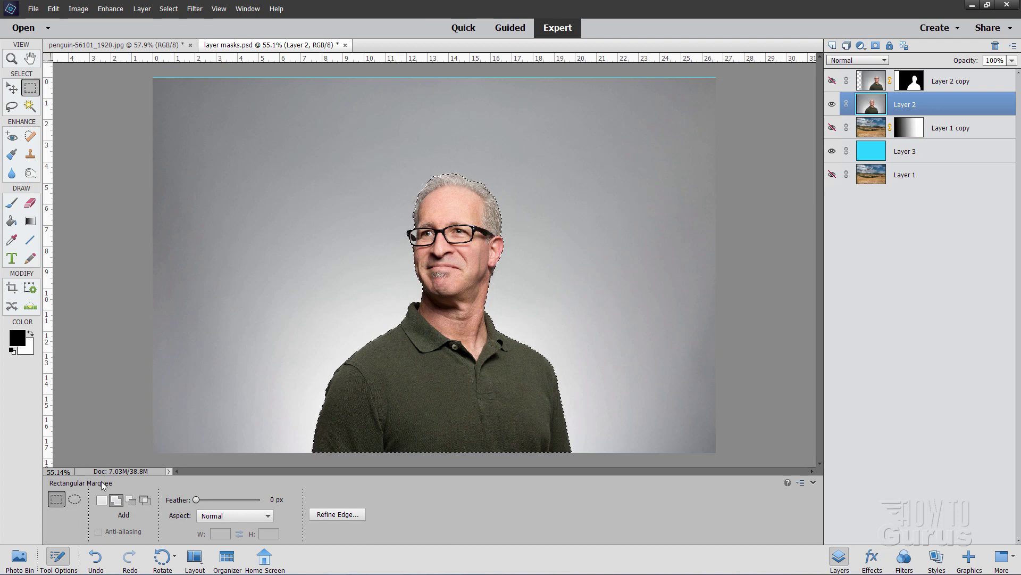
{"action": "left_click", "coordinate": [12, 106]}
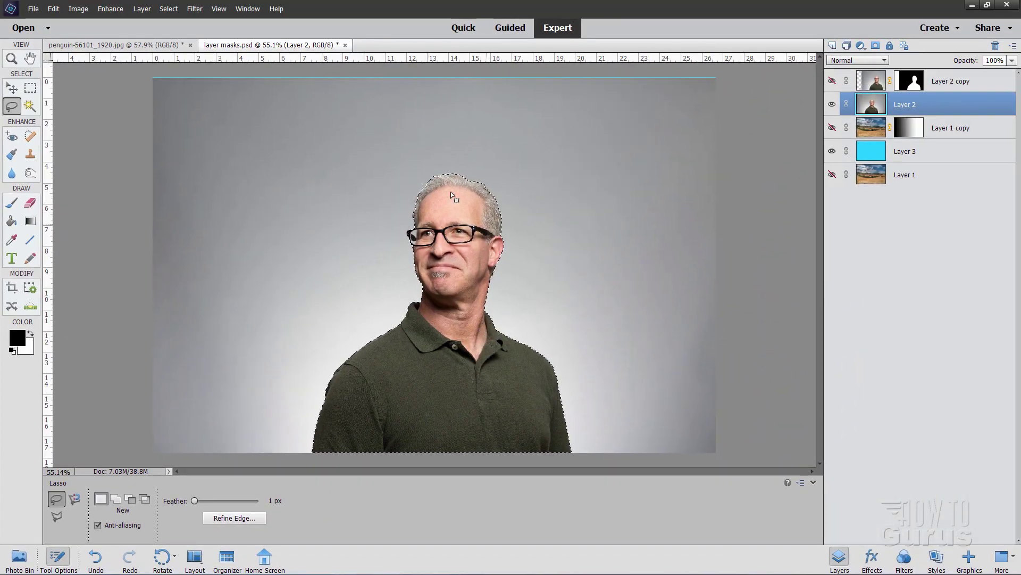
{"action": "left_click", "coordinate": [11, 59]}
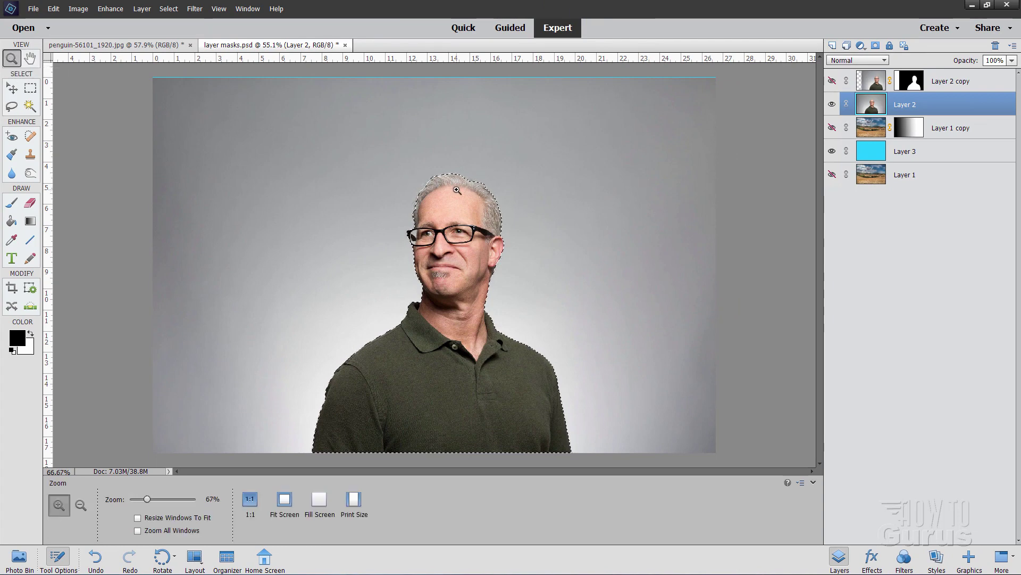
- Zoom to 200% on the man's head, then return to the Lasso tool
{"action": "left_click", "coordinate": [453, 190]}
{"action": "left_click", "coordinate": [432, 205]}
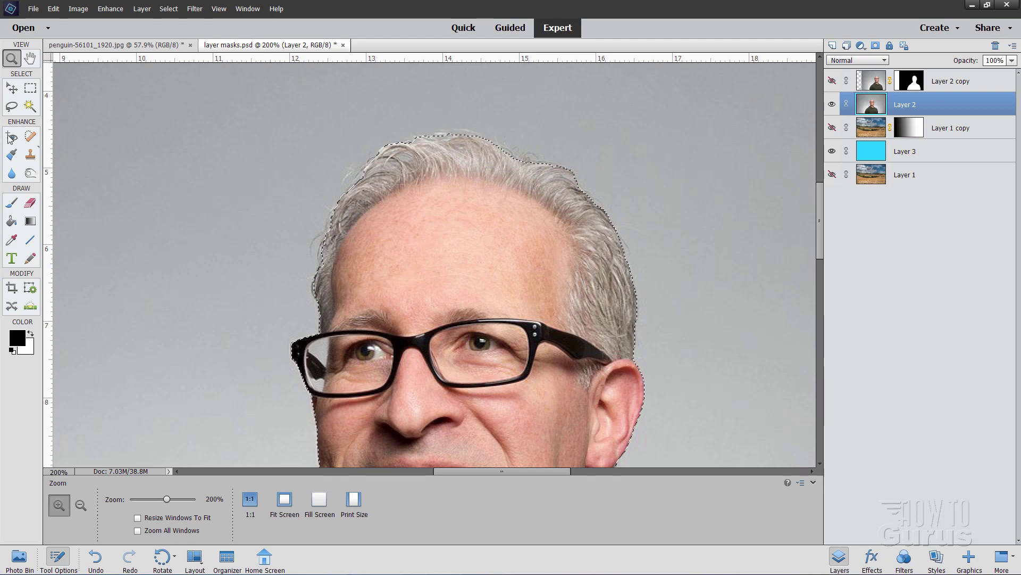
{"action": "left_click", "coordinate": [13, 108]}
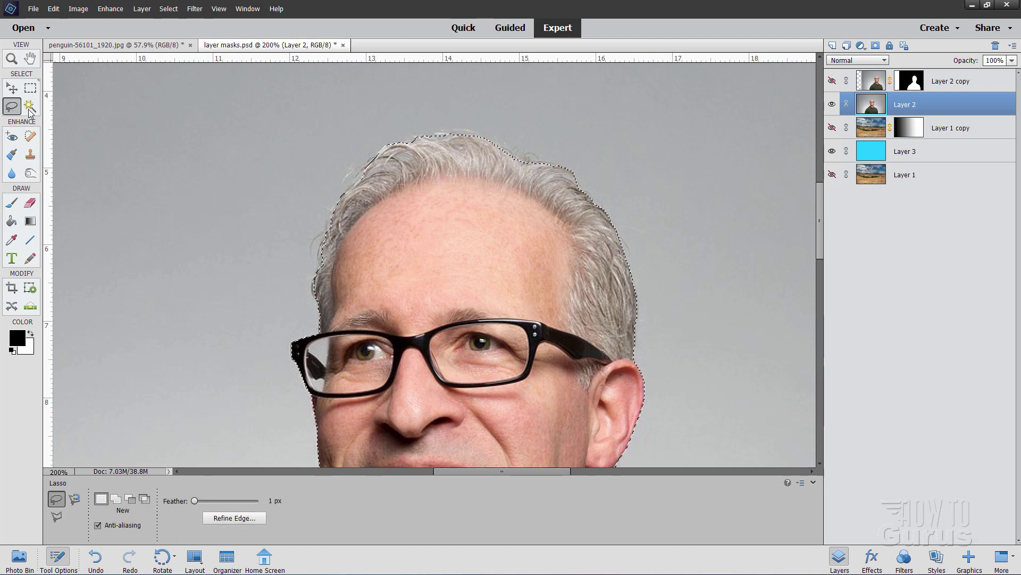
- In Refine Edge, paint the refine radius along the hairline, wispy hair and glasses
{"action": "left_click", "coordinate": [235, 517]}
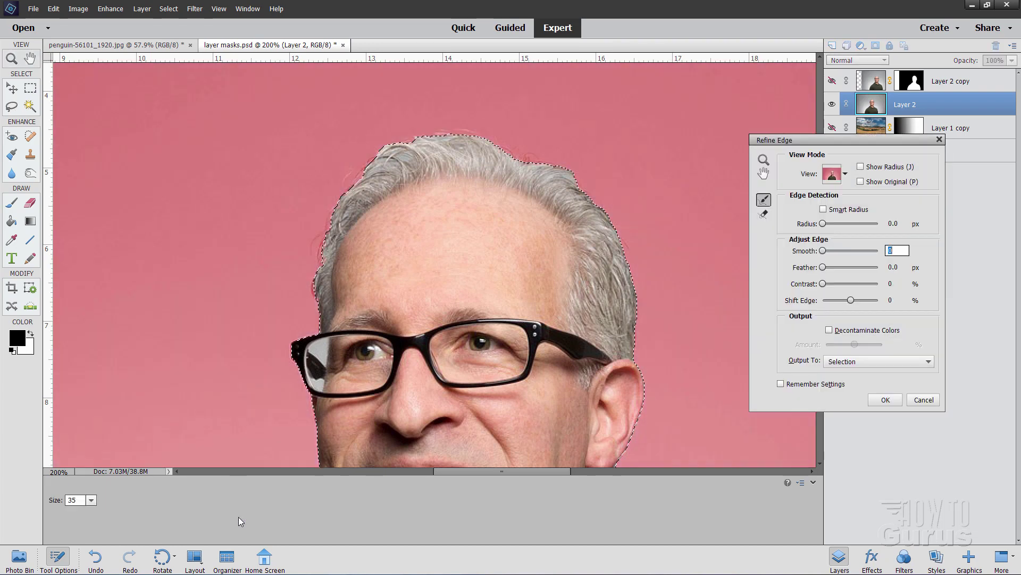
{"action": "left_click_drag", "start_coordinate": [846, 150], "coordinate": [784, 143]}
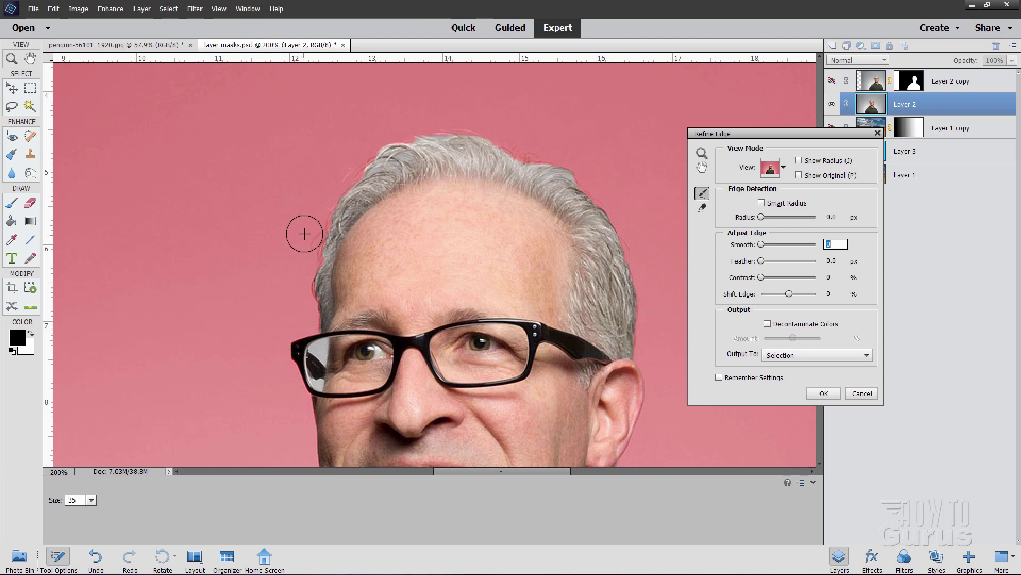
{"action": "mouse_move", "coordinate": [335, 186]}
{"action": "left_mouse_down"}
{"action": "mouse_move", "coordinate": [305, 272]}
{"action": "mouse_move", "coordinate": [281, 296]}
{"action": "mouse_move", "coordinate": [240, 292]}
{"action": "left_mouse_up"}
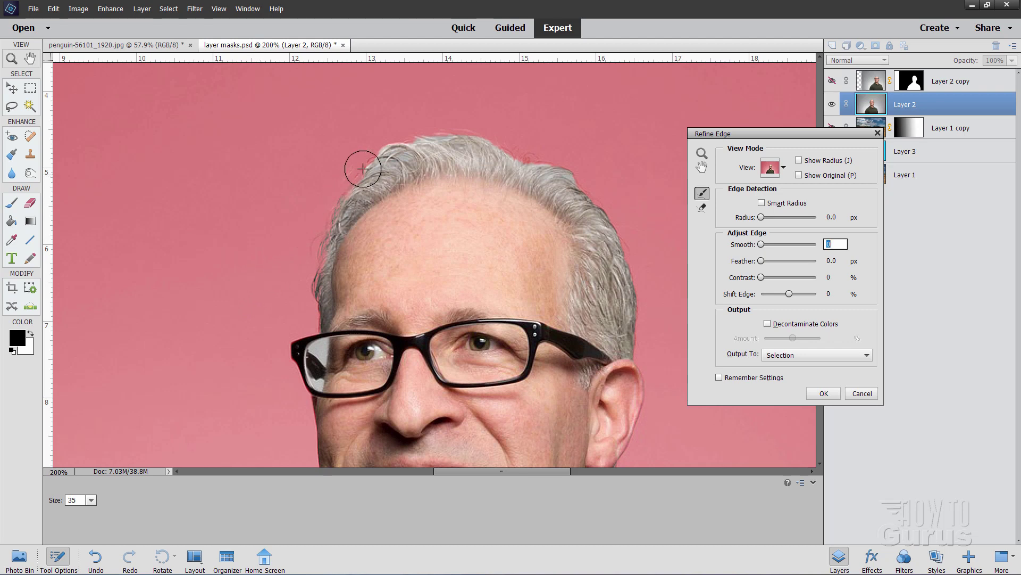
{"action": "mouse_move", "coordinate": [360, 164]}
{"action": "left_mouse_down"}
{"action": "mouse_move", "coordinate": [333, 182]}
{"action": "mouse_move", "coordinate": [364, 151]}
{"action": "mouse_move", "coordinate": [468, 118]}
{"action": "mouse_move", "coordinate": [646, 206]}
{"action": "left_mouse_up"}
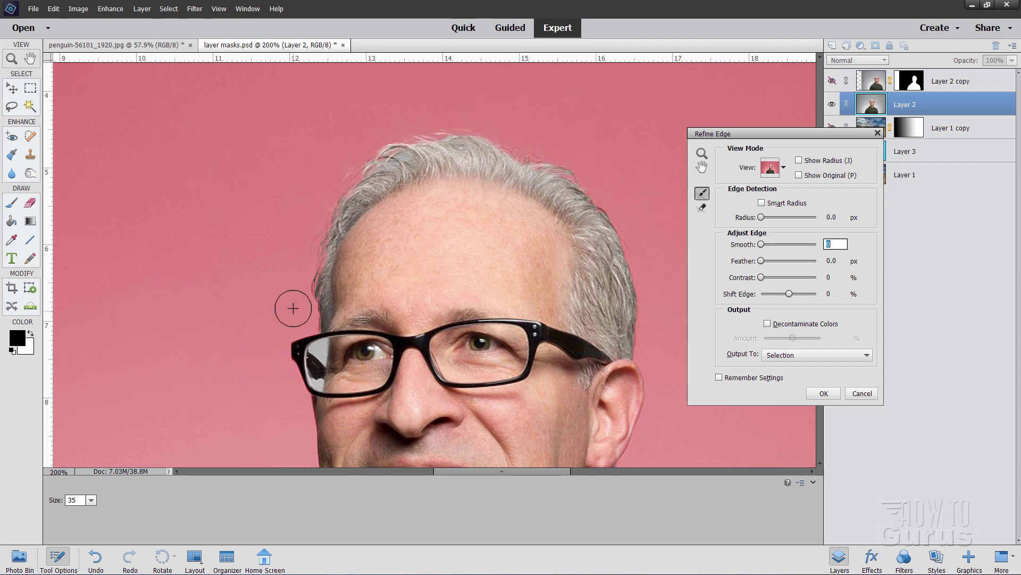
{"action": "left_click_drag", "start_coordinate": [293, 308], "coordinate": [311, 349]}
{"action": "left_click_drag", "start_coordinate": [245, 325], "coordinate": [287, 362]}
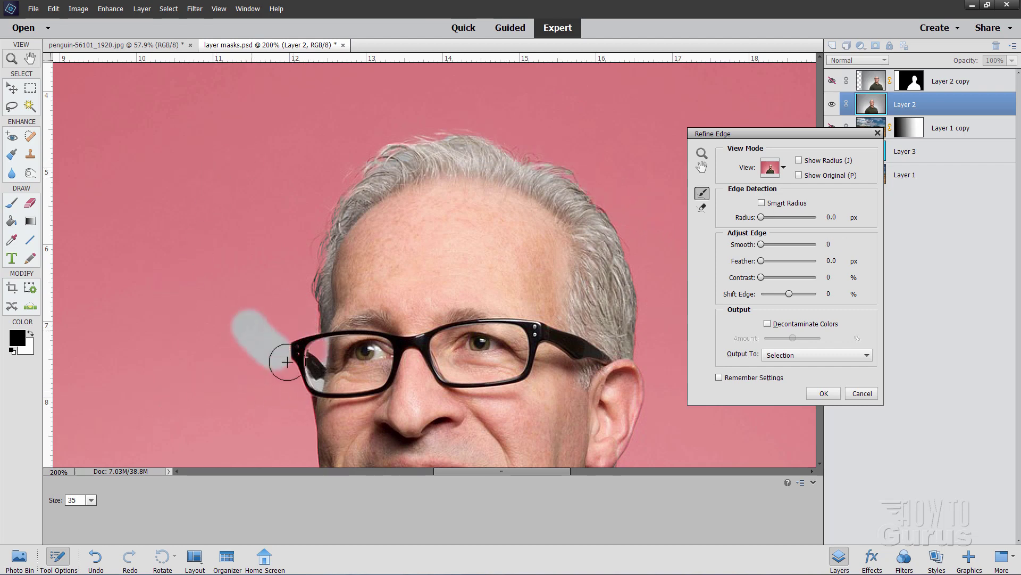
{"action": "mouse_move", "coordinate": [298, 313]}
{"action": "left_mouse_down"}
{"action": "mouse_move", "coordinate": [297, 343]}
{"action": "mouse_move", "coordinate": [316, 380]}
{"action": "left_mouse_up"}
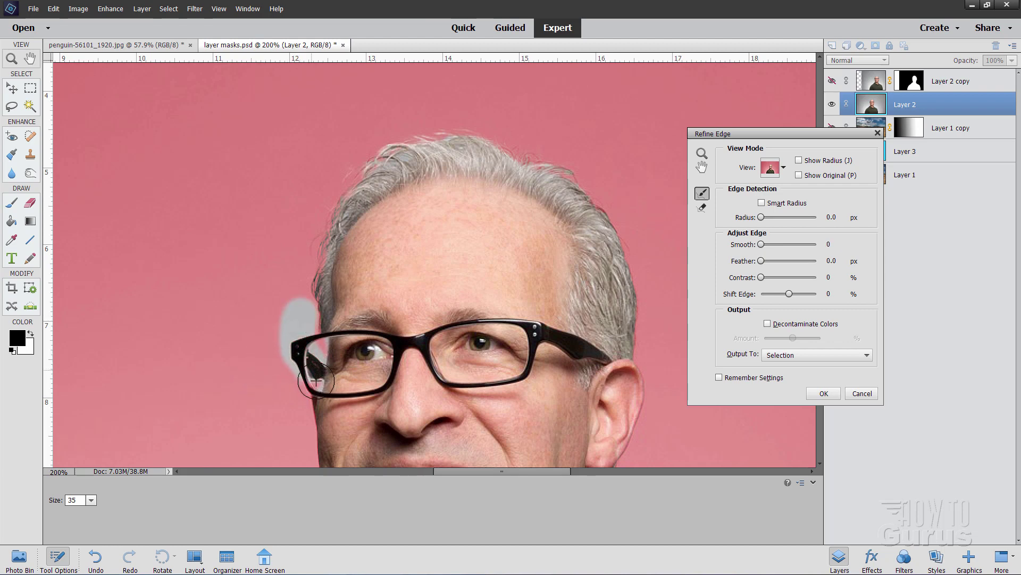
{"action": "mouse_move", "coordinate": [292, 319]}
{"action": "left_mouse_down"}
{"action": "mouse_move", "coordinate": [336, 373]}
{"action": "mouse_move", "coordinate": [320, 352]}
{"action": "mouse_move", "coordinate": [326, 372]}
{"action": "mouse_move", "coordinate": [319, 362]}
{"action": "mouse_move", "coordinate": [354, 380]}
{"action": "mouse_move", "coordinate": [336, 379]}
{"action": "mouse_move", "coordinate": [314, 343]}
{"action": "mouse_move", "coordinate": [264, 363]}
{"action": "mouse_move", "coordinate": [287, 354]}
{"action": "mouse_move", "coordinate": [285, 333]}
{"action": "mouse_move", "coordinate": [325, 359]}
{"action": "left_mouse_up"}
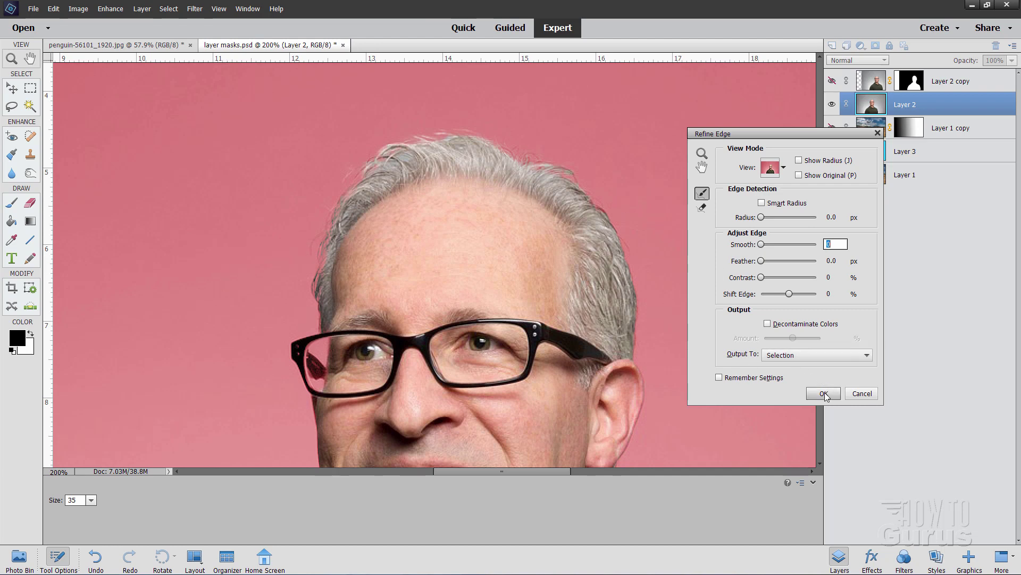
- Set the Refine Edge output to Selection and apply it
{"action": "left_click", "coordinate": [804, 360]}
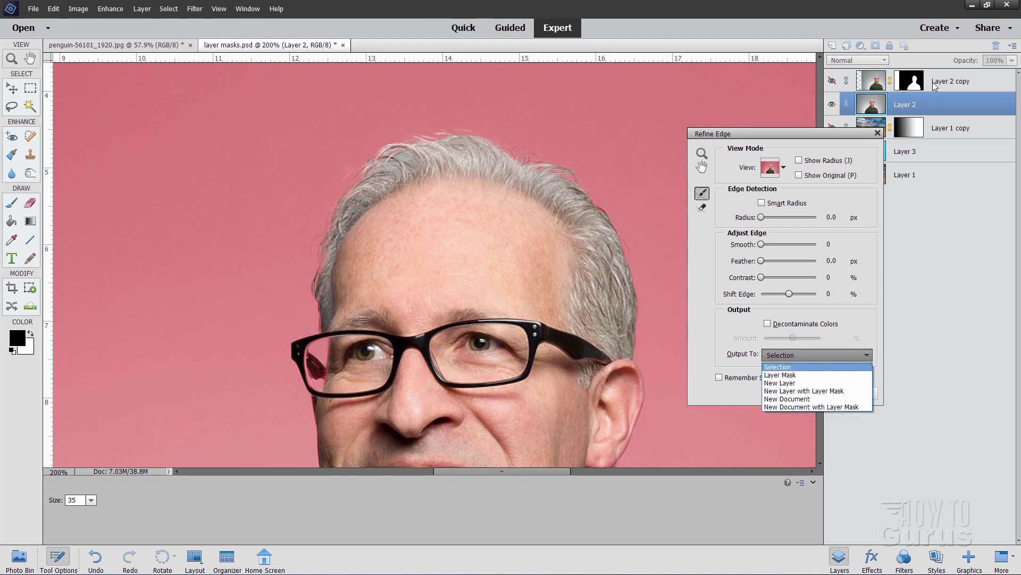
{"action": "left_click", "coordinate": [846, 356]}
{"action": "left_click", "coordinate": [851, 393]}
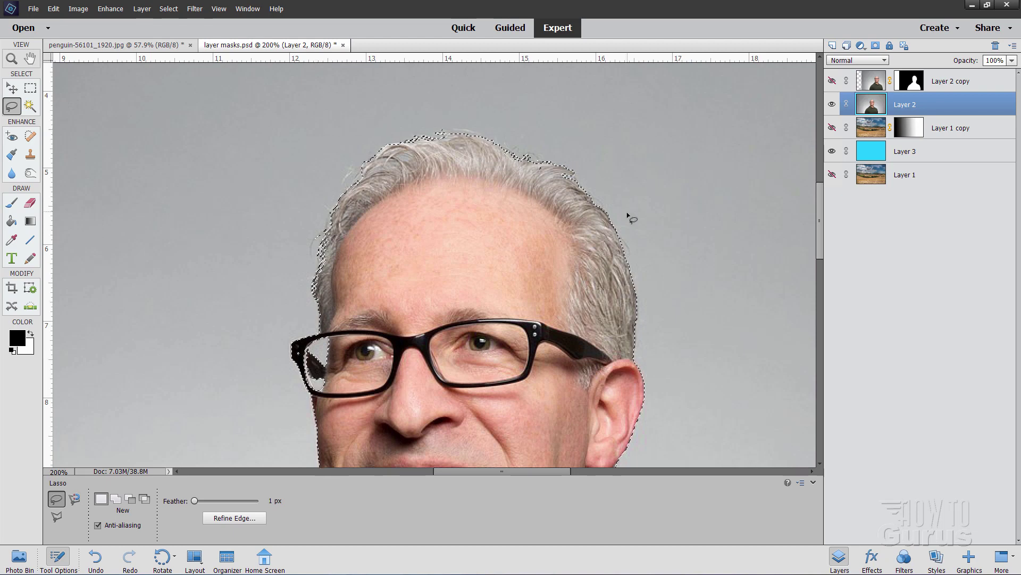
- Fit the whole portrait on screen, leaving Layer 2's blend mode at Normal
{"action": "key", "text": "ctrl+0"}
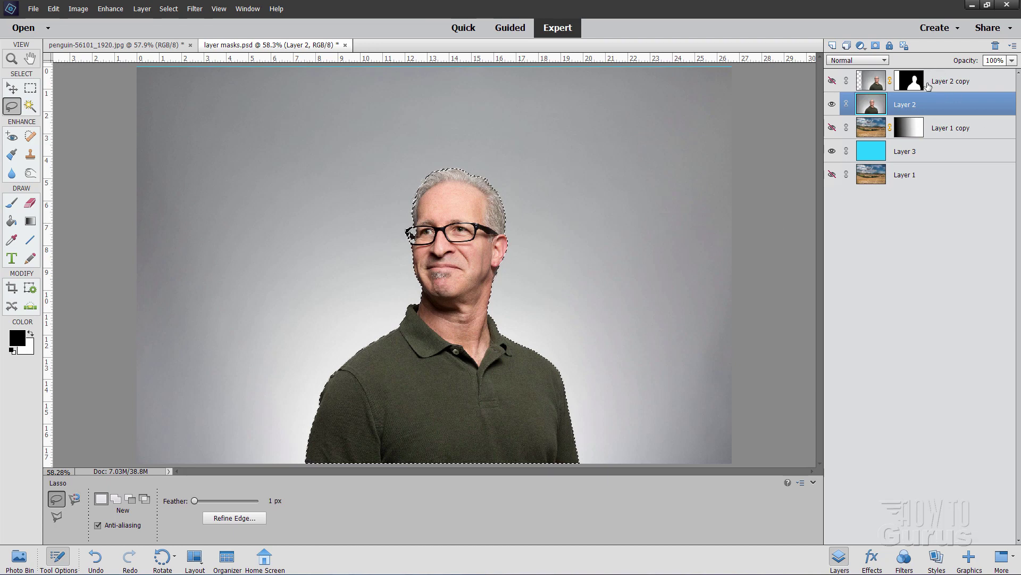
{"action": "left_click", "coordinate": [859, 61]}
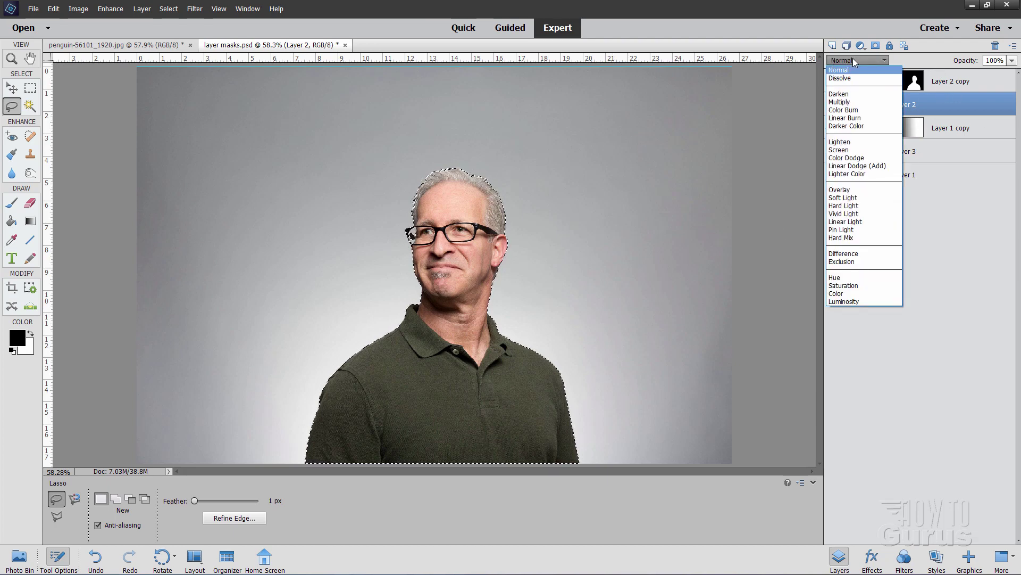
{"action": "left_click", "coordinate": [849, 76]}
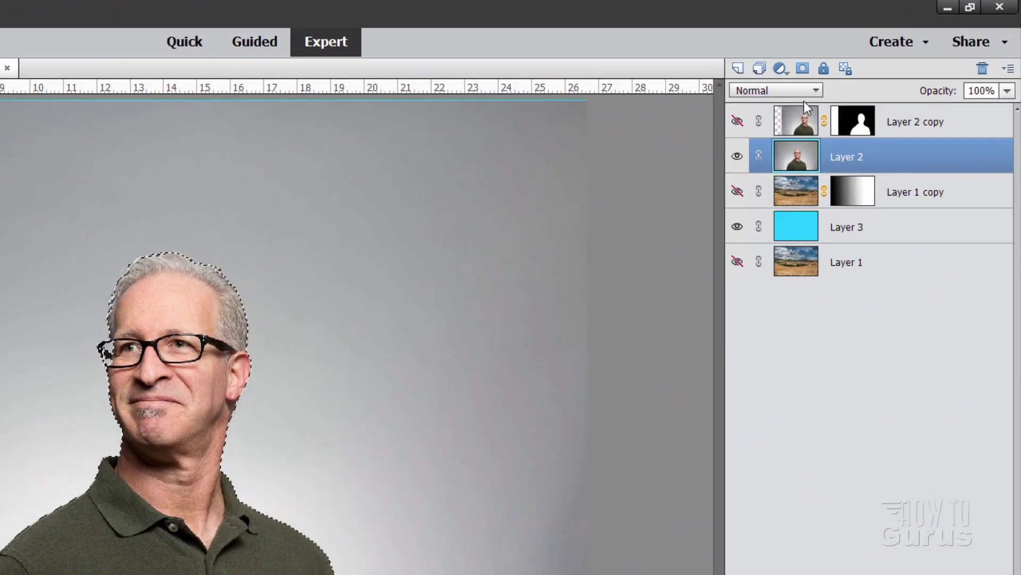
- Hide Layer 2, then show and select the masked Layer 2 copy over the cyan layer
{"action": "left_click", "coordinate": [801, 92]}
{"action": "left_click", "coordinate": [801, 91]}
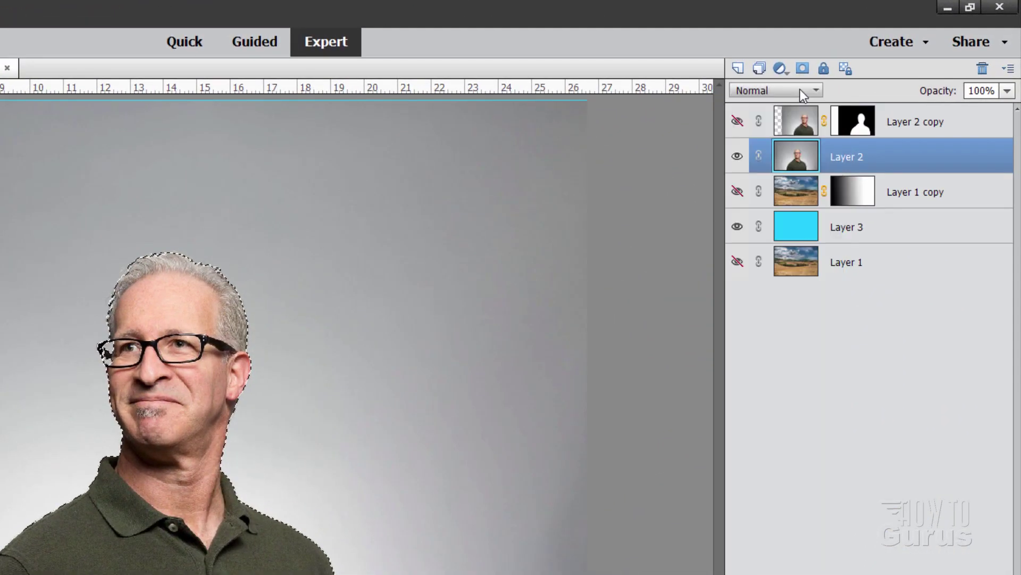
{"action": "left_click", "coordinate": [739, 157]}
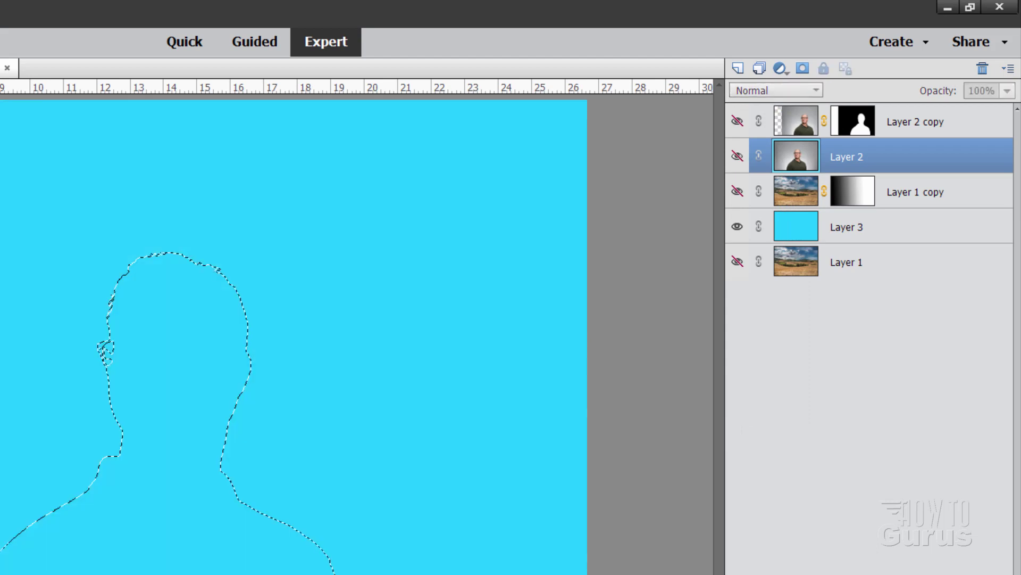
{"action": "left_click", "coordinate": [738, 122]}
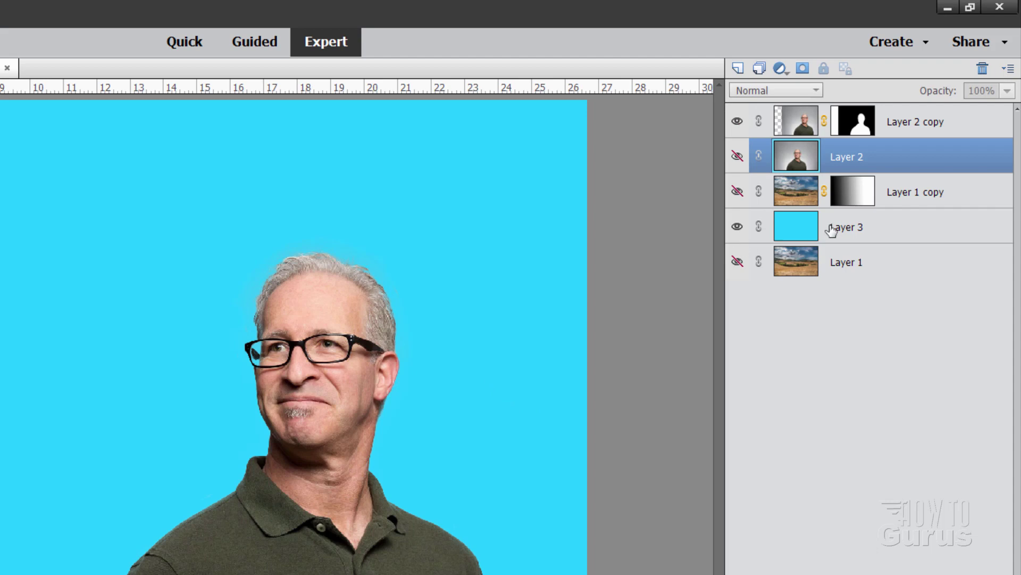
{"action": "left_click", "coordinate": [936, 123]}
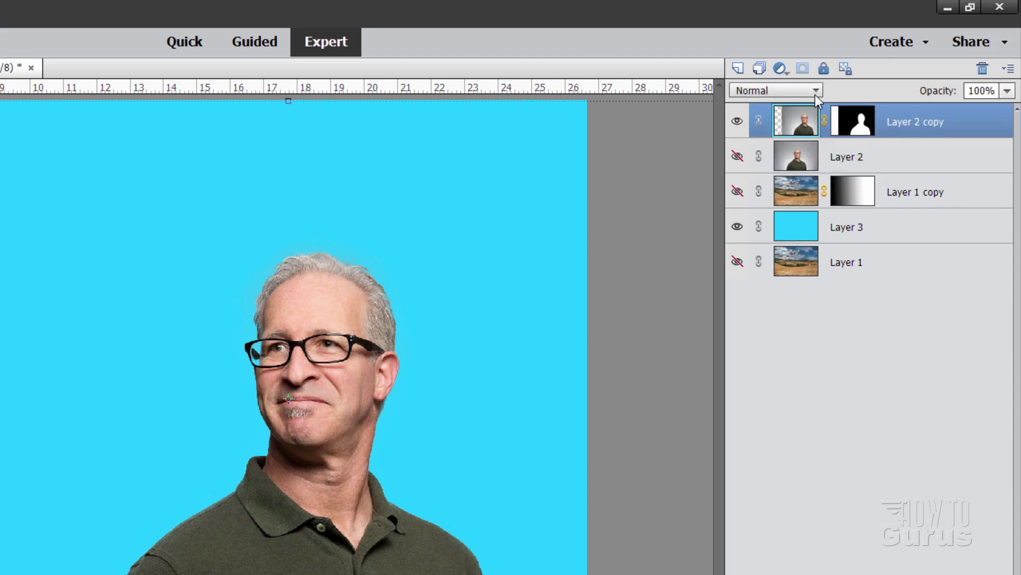
{"action": "left_click", "coordinate": [786, 92]}
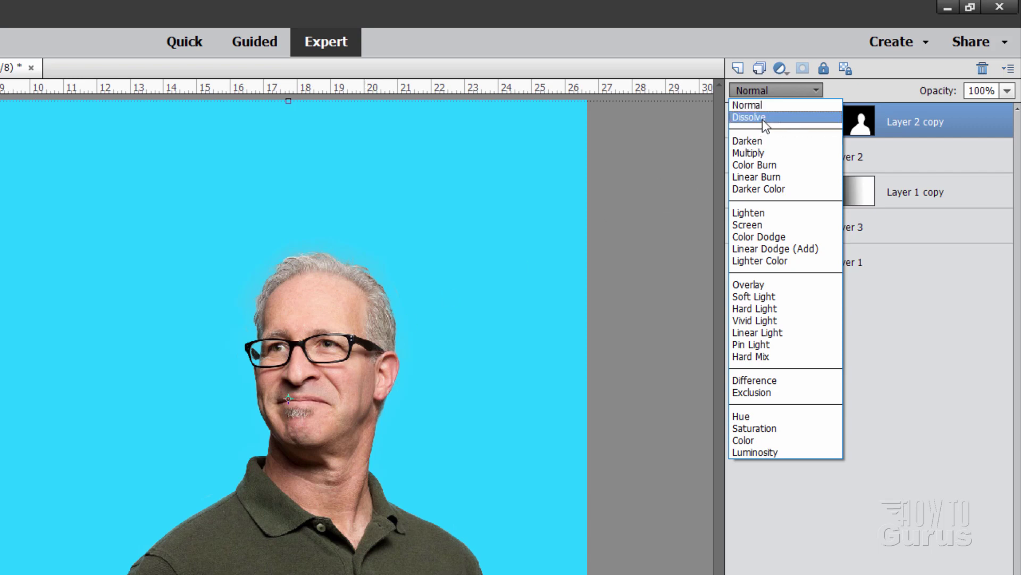
- Set Layer 2 copy to Dissolve and zoom in to inspect the dissolved shirt edge
{"action": "left_click", "coordinate": [765, 118]}
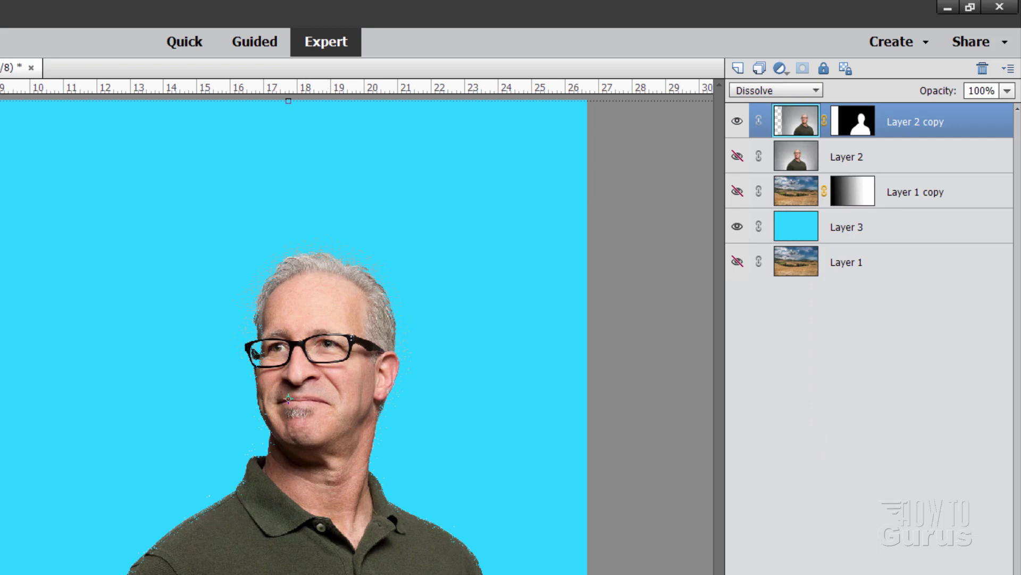
{"action": "key", "text": "z"}
{"action": "left_click", "coordinate": [476, 561]}
{"action": "left_click", "coordinate": [472, 561]}
{"action": "left_click", "coordinate": [433, 502]}
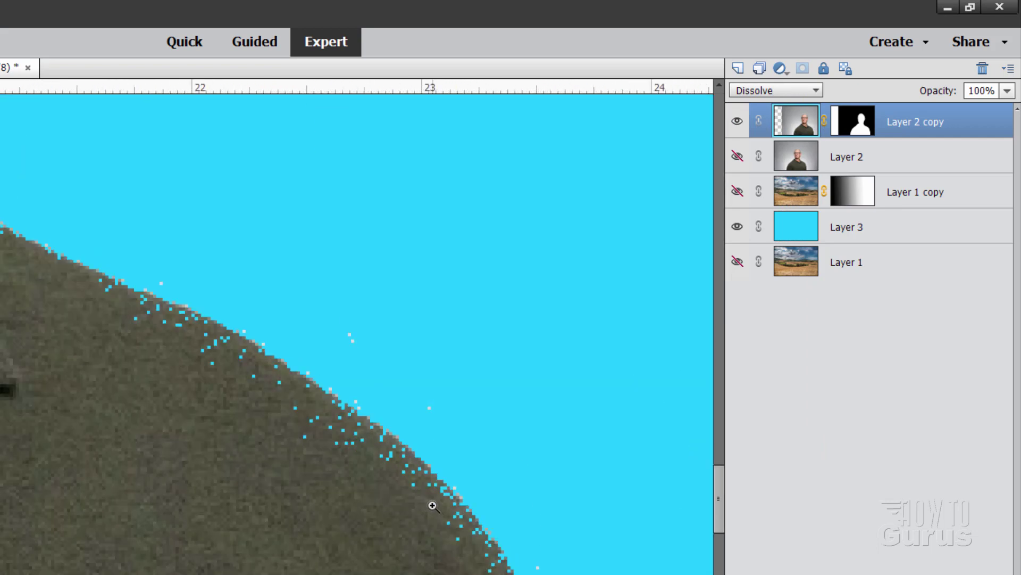
{"action": "left_click", "coordinate": [367, 417]}
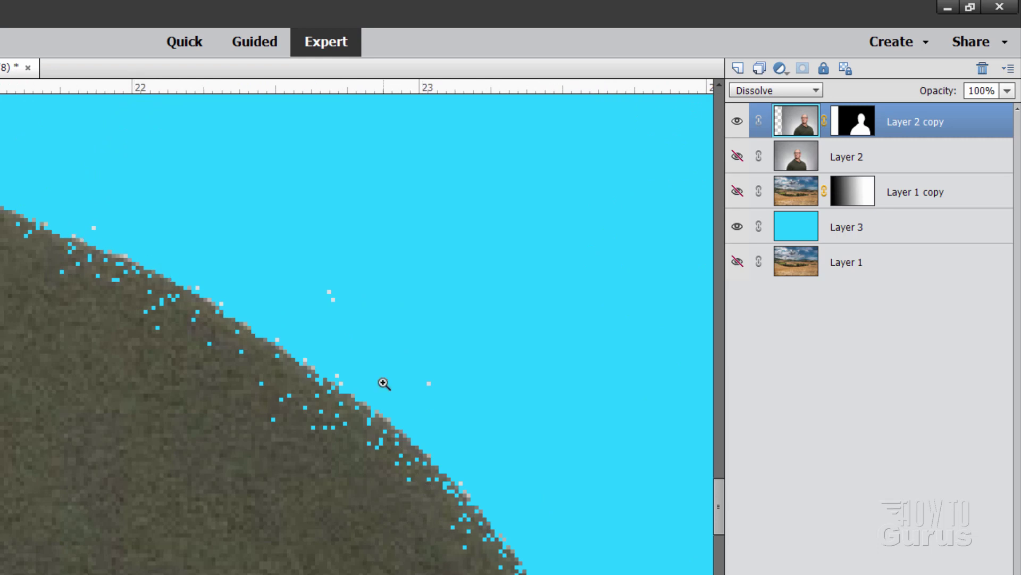
{"action": "key", "text": "ctrl+alt+0"}
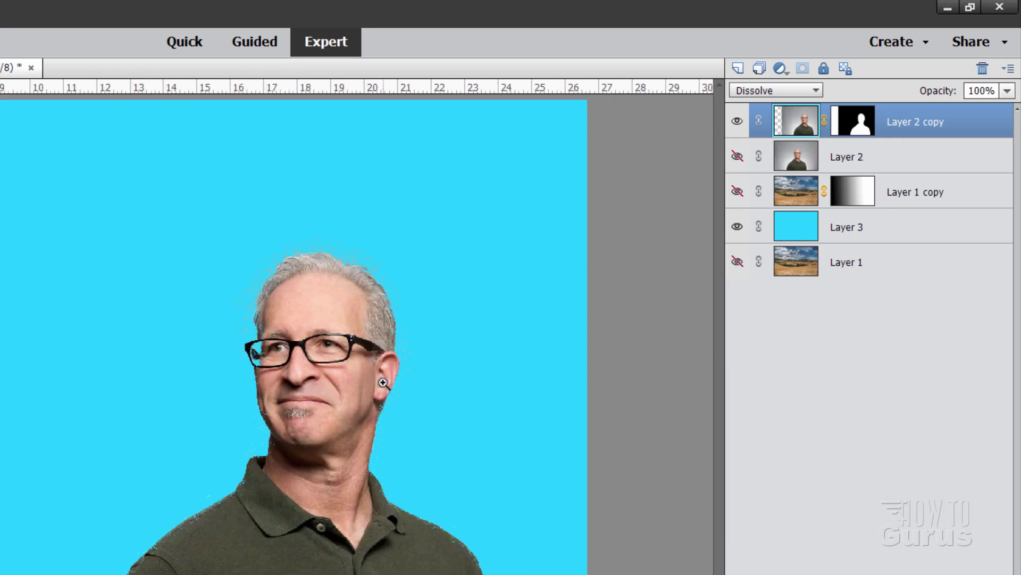
- Try Darken, Multiply and Color Burn, settling on Linear Burn for Layer 2 copy
{"action": "left_click", "coordinate": [771, 91]}
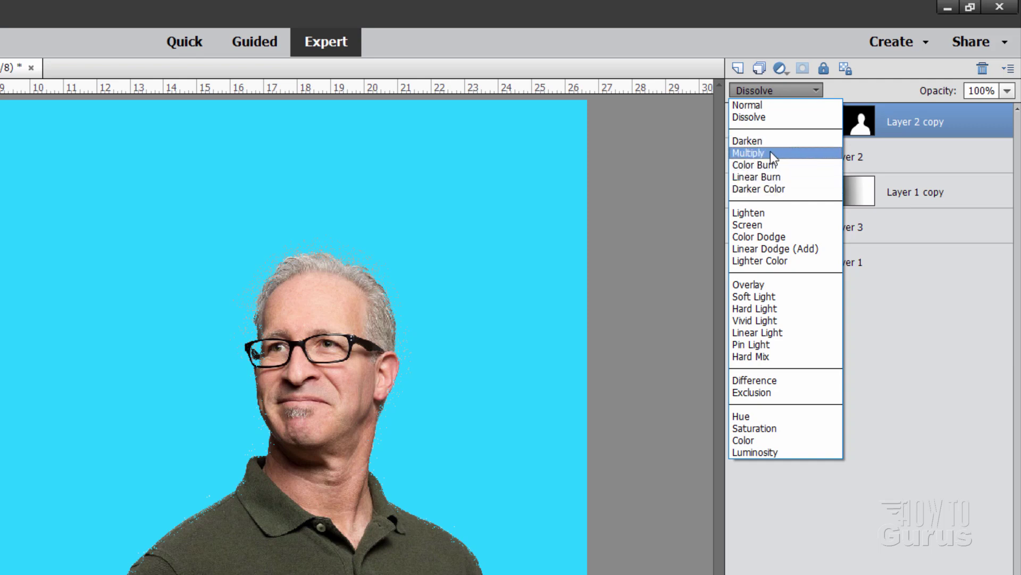
{"action": "left_click", "coordinate": [758, 141]}
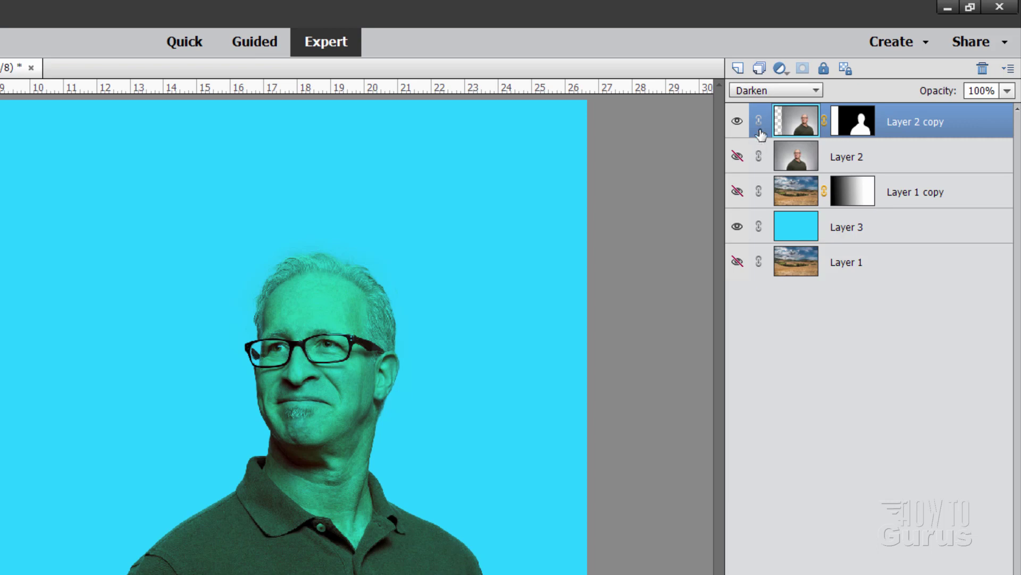
{"action": "left_click", "coordinate": [772, 90]}
{"action": "left_click", "coordinate": [762, 154]}
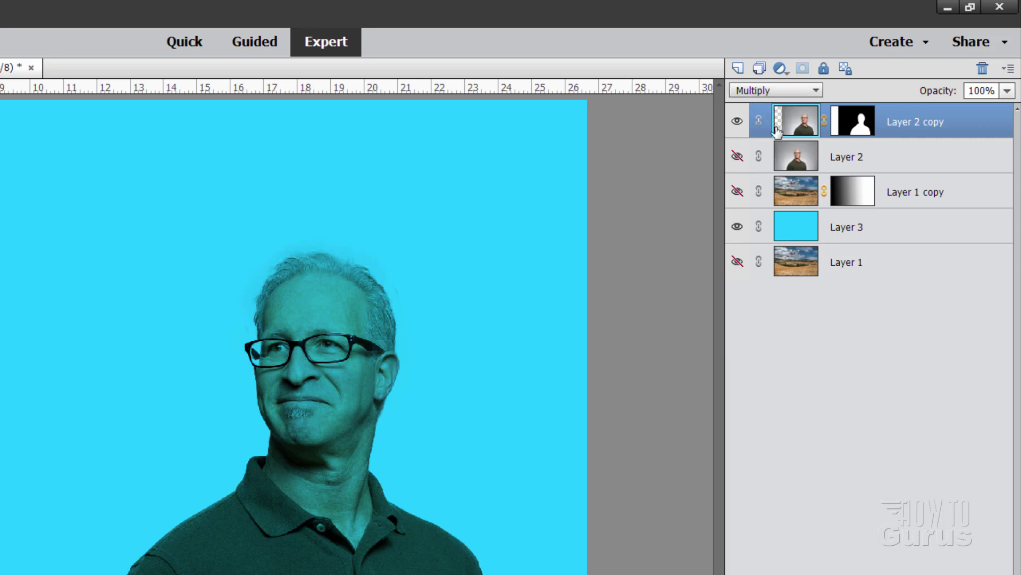
{"action": "left_click", "coordinate": [757, 90]}
{"action": "left_click", "coordinate": [756, 165]}
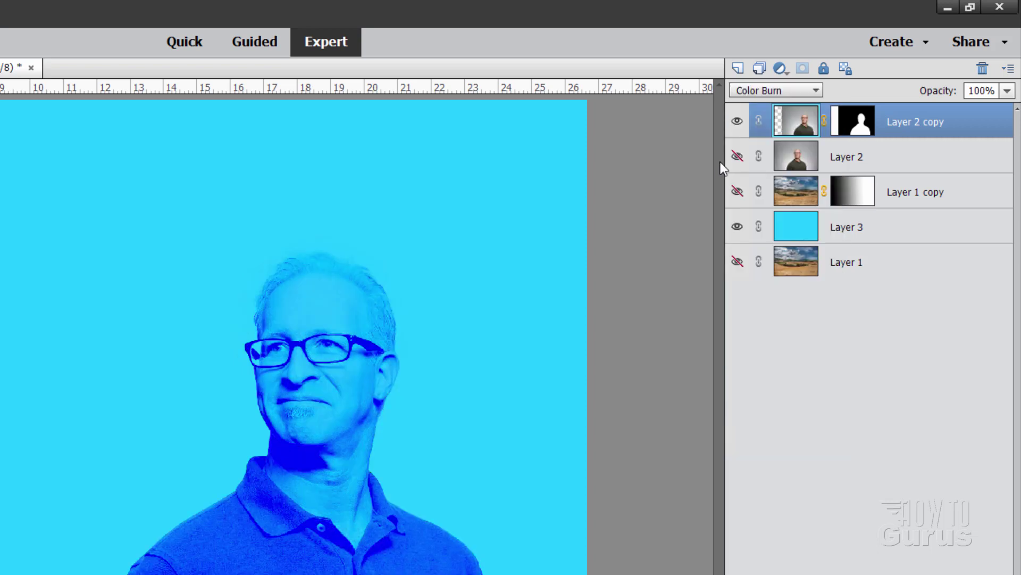
{"action": "left_click", "coordinate": [764, 92]}
{"action": "left_click", "coordinate": [753, 177]}
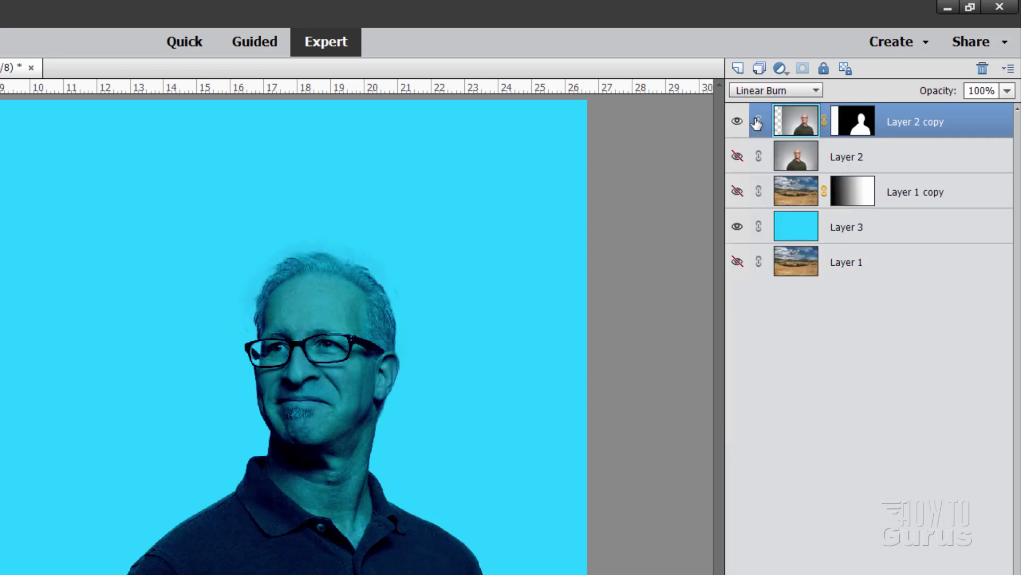
- Preview Darker Color, Hue and Saturation blend modes on the Layer 2 copy
{"action": "left_click", "coordinate": [754, 91]}
{"action": "left_click", "coordinate": [752, 189]}
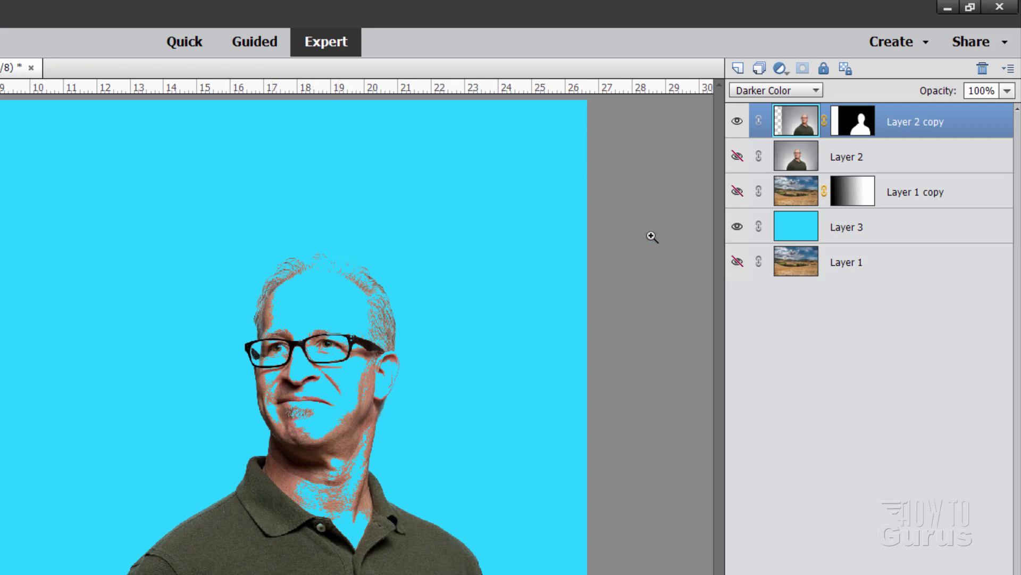
{"action": "left_click", "coordinate": [787, 92]}
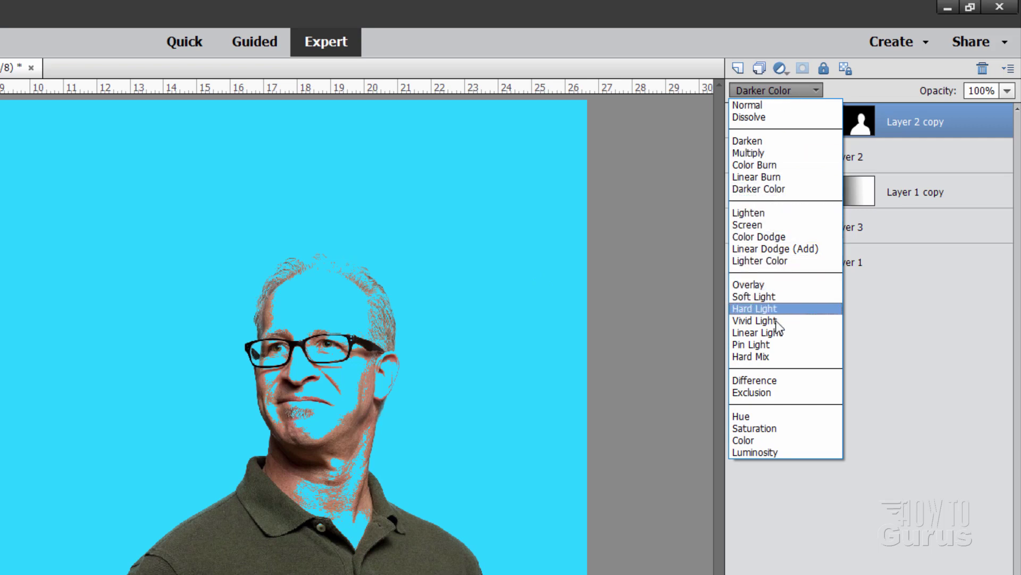
{"action": "left_click", "coordinate": [757, 414]}
{"action": "left_click", "coordinate": [778, 91]}
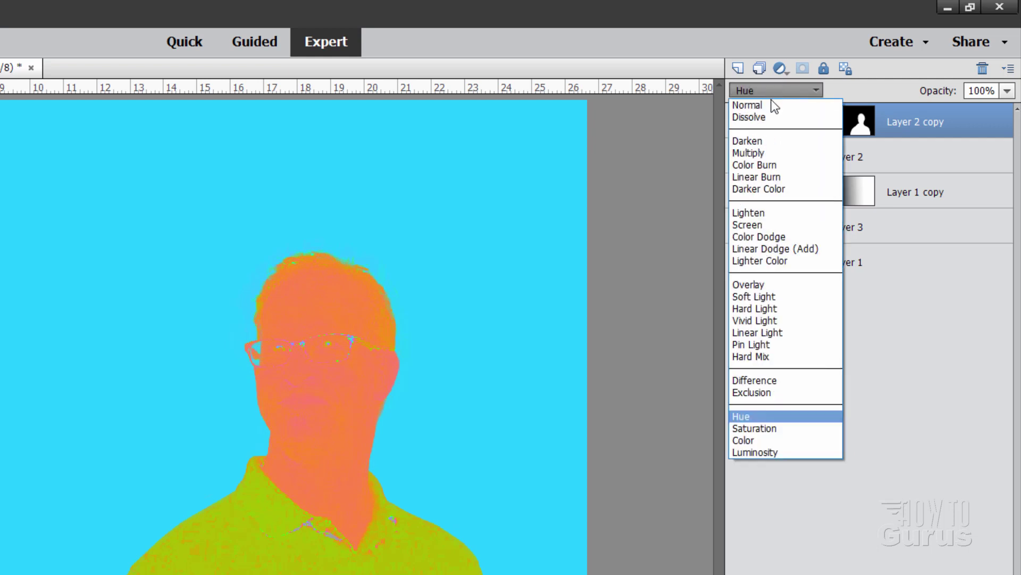
{"action": "left_click", "coordinate": [764, 428]}
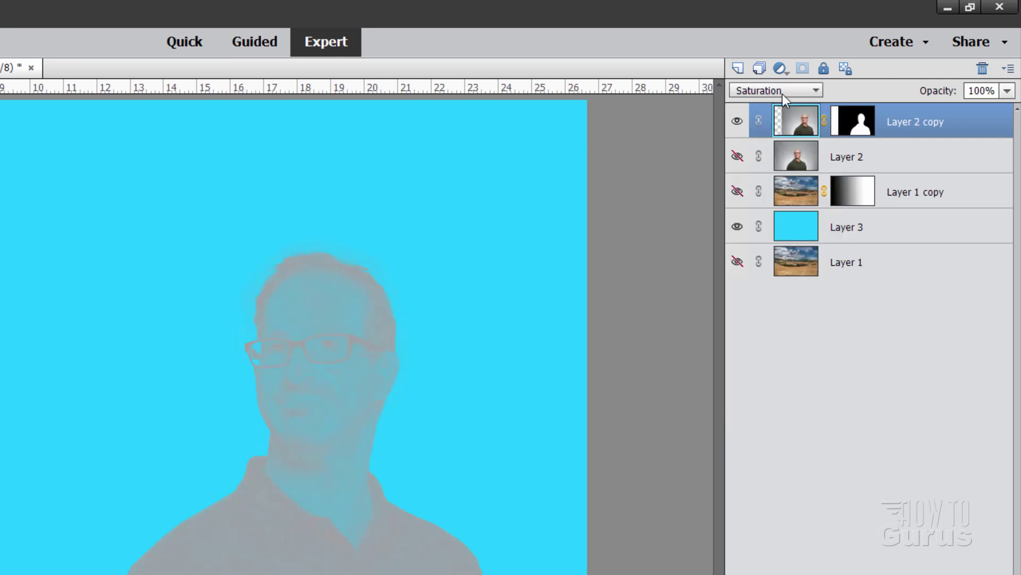
- Preview Color and Luminosity blending, then set Layer 2 copy back to Normal
{"action": "left_click", "coordinate": [778, 92]}
{"action": "left_click", "coordinate": [762, 436]}
{"action": "left_click", "coordinate": [779, 91]}
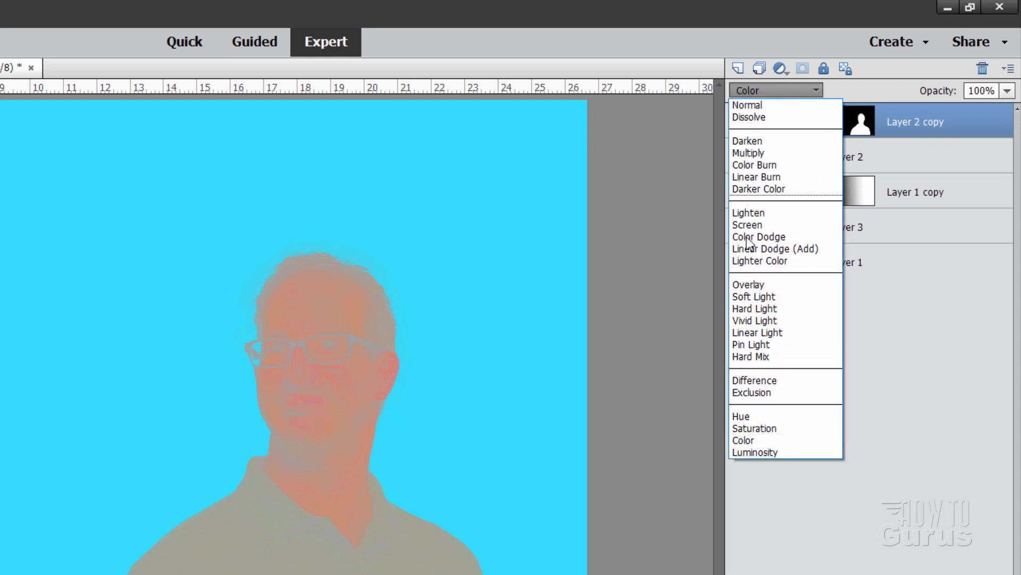
{"action": "left_click", "coordinate": [758, 452]}
{"action": "left_click", "coordinate": [765, 92]}
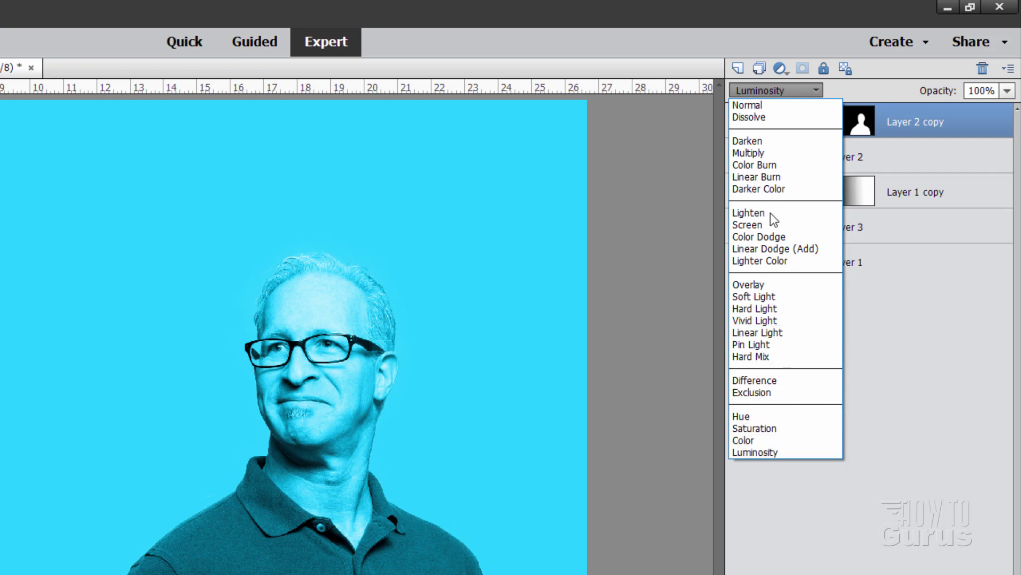
{"action": "left_click", "coordinate": [771, 105]}
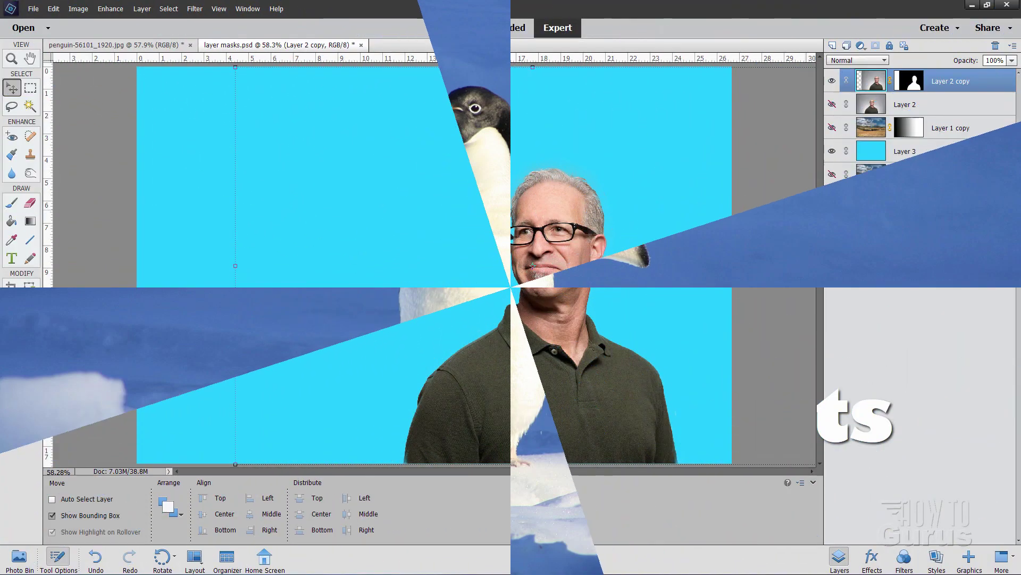
- Leave Quick mode and return to the Expert workspace with the Layers panel
{"action": "left_click", "coordinate": [553, 30]}
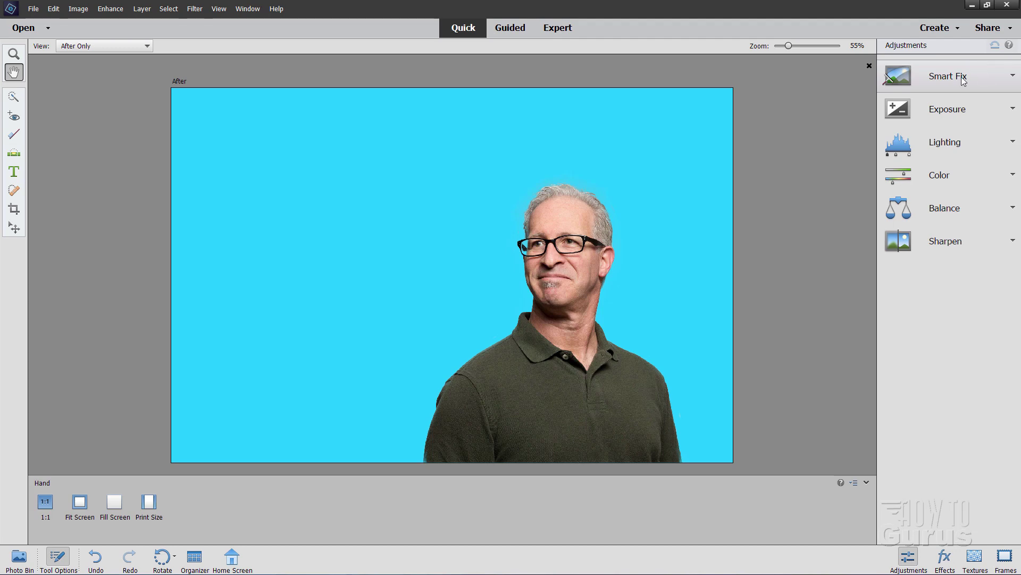
{"action": "left_click", "coordinate": [557, 31]}
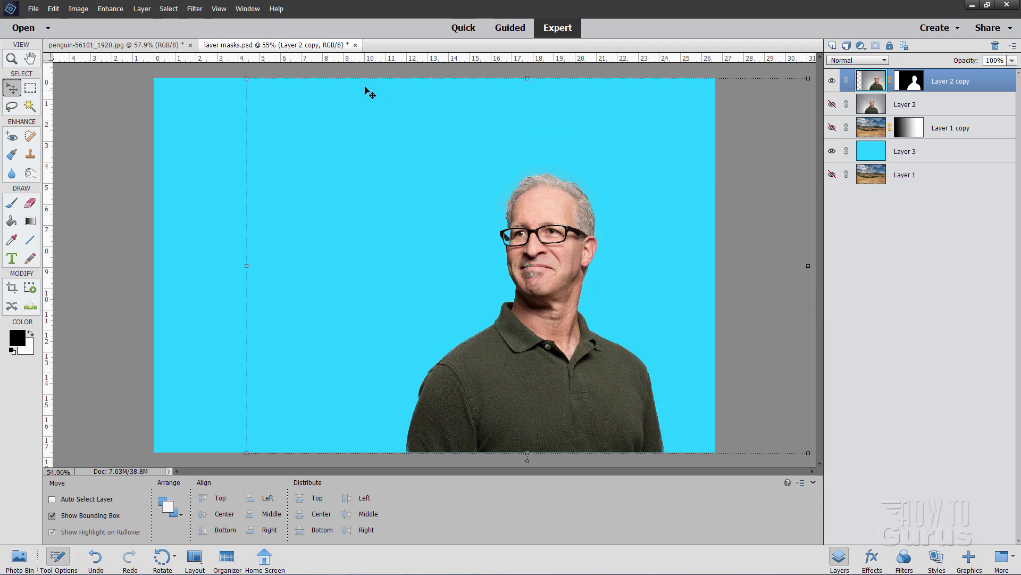
- Apply Enhance > Auto Smart Fix to the man's photo, then undo it
{"action": "left_click", "coordinate": [112, 10]}
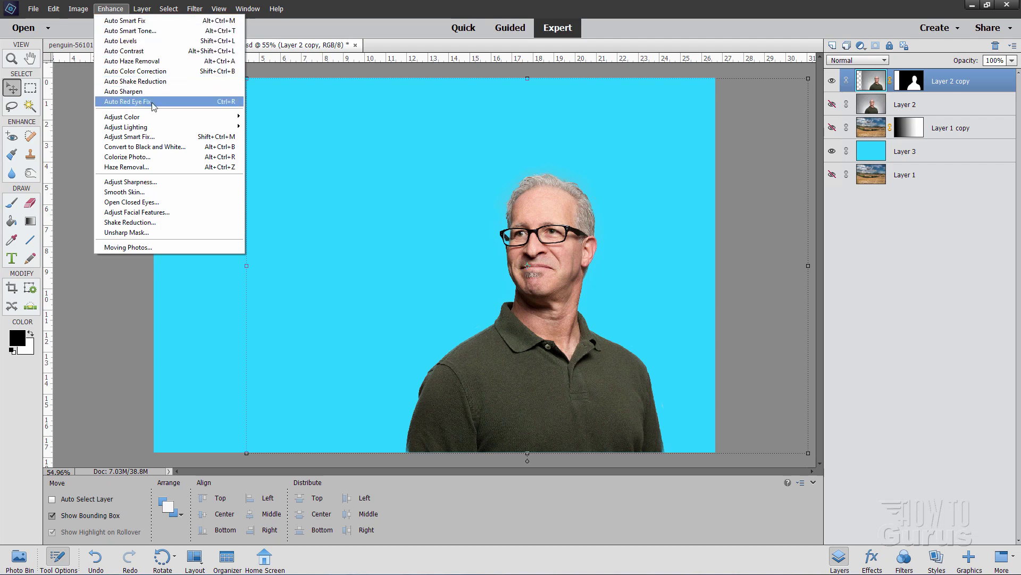
{"action": "left_click", "coordinate": [145, 22]}
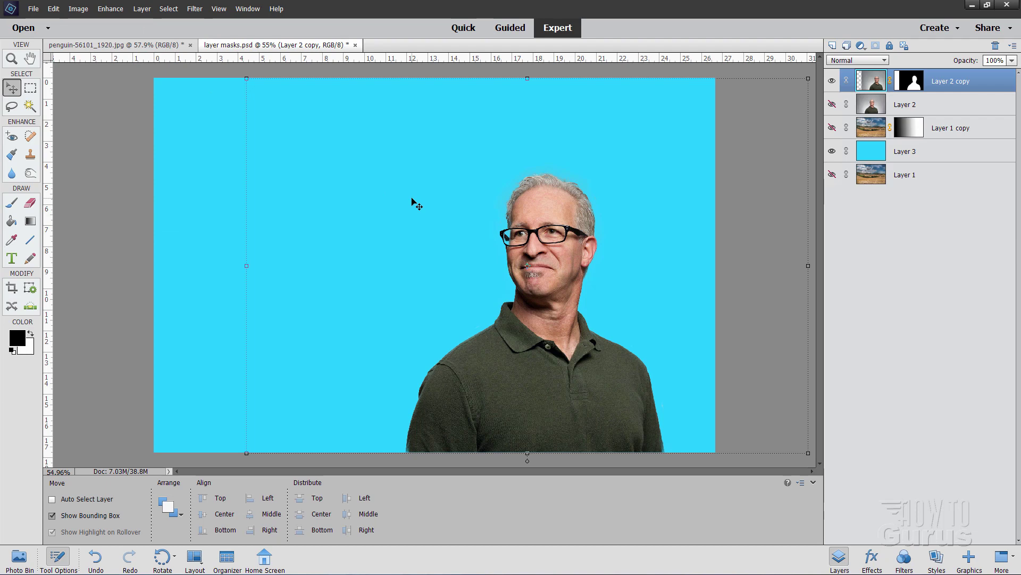
{"action": "key", "text": "ctrl+z"}
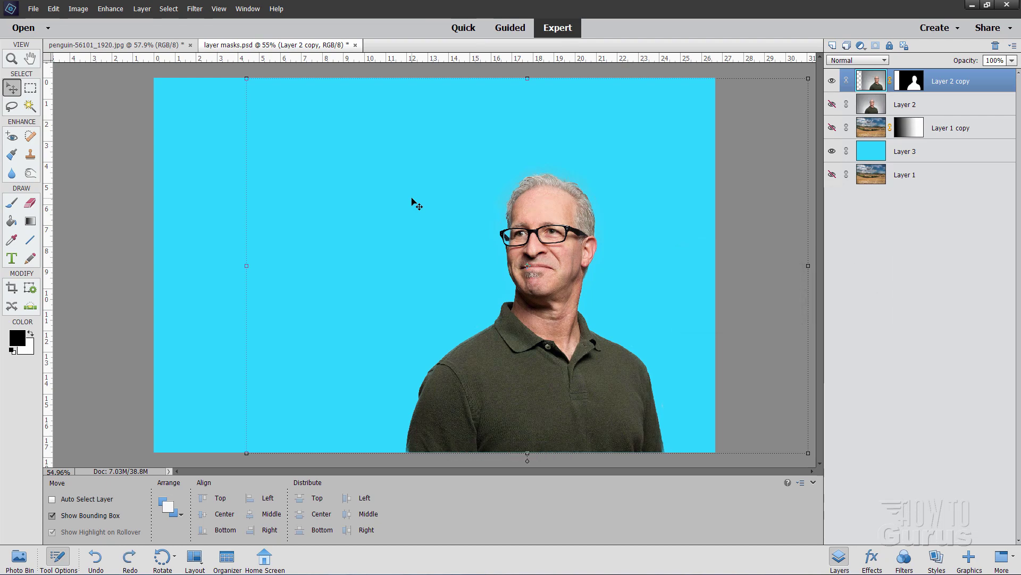
- Look over the Edit menu's undo options, then bring up the Enhance menu again
{"action": "left_click", "coordinate": [54, 8]}
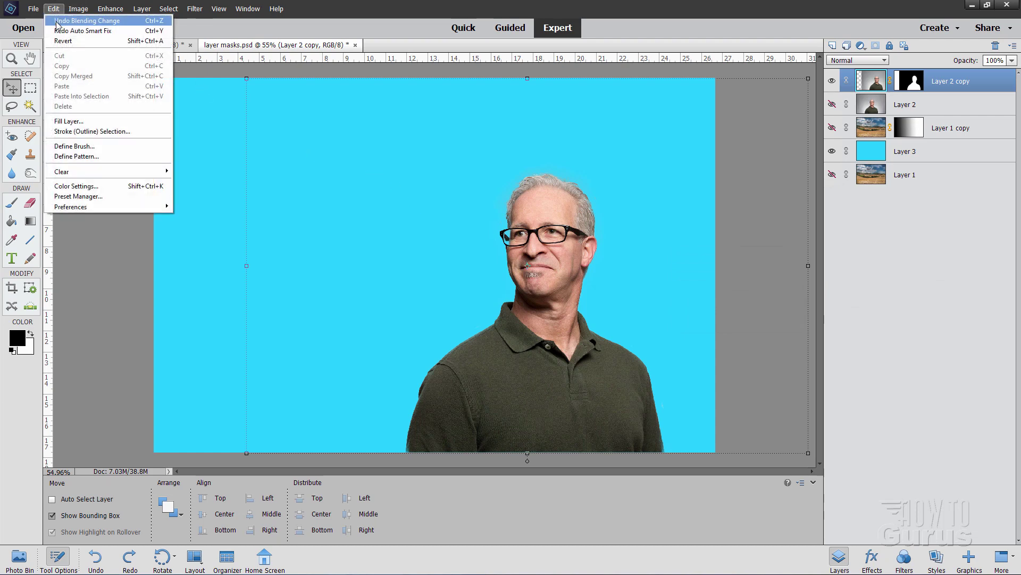
{"action": "left_click", "coordinate": [124, 247]}
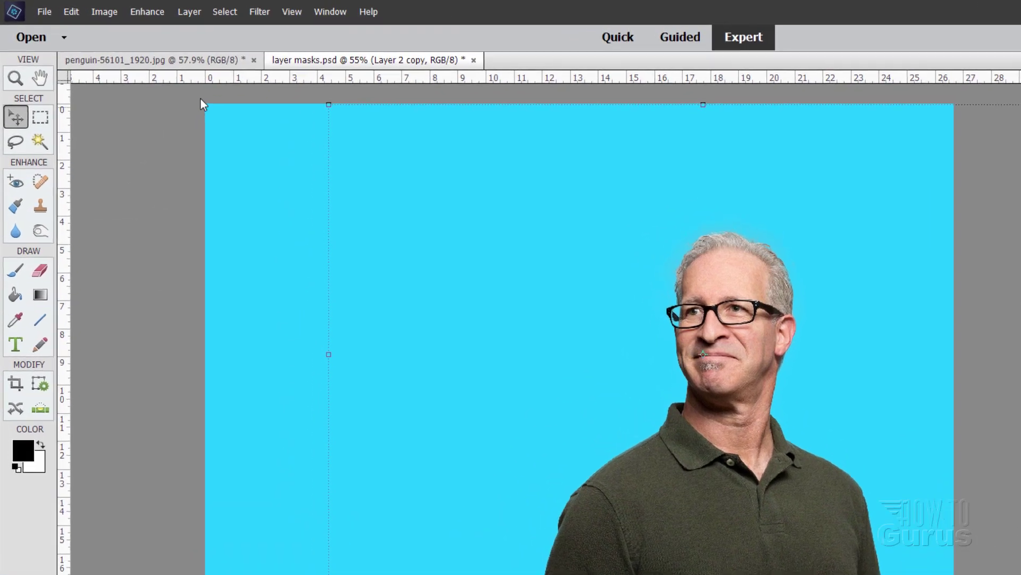
{"action": "left_click", "coordinate": [155, 12]}
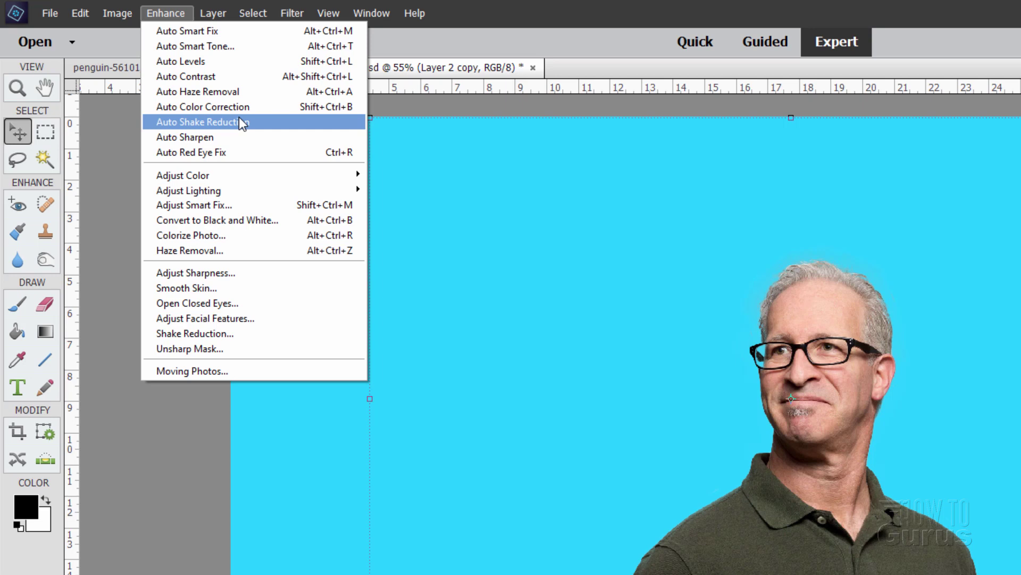
- Show the Adjust Lighting submenu under Enhance, passing Adjust Color
{"action": "mouse_move", "coordinate": [236, 178]}
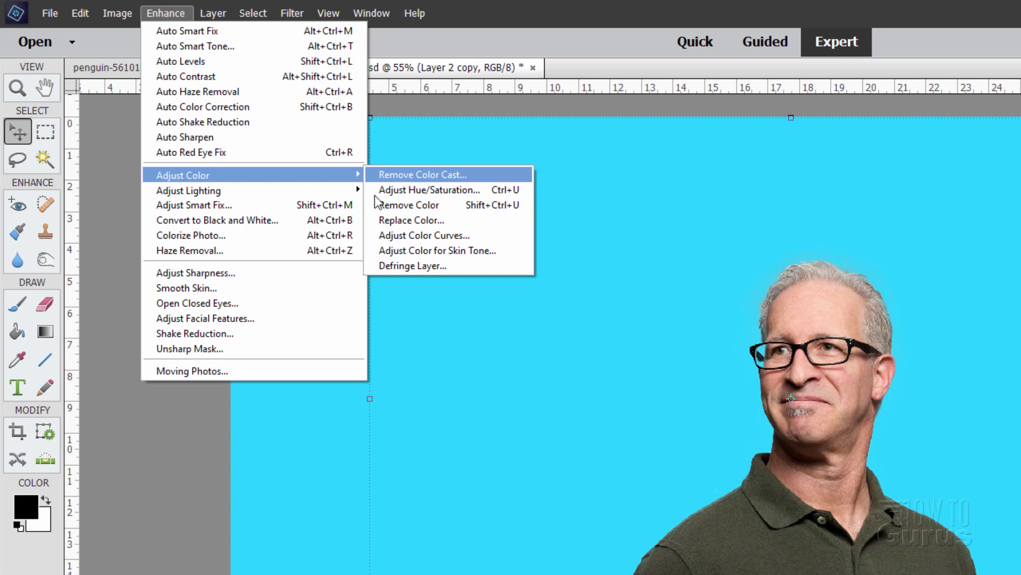
{"action": "mouse_move", "coordinate": [289, 191]}
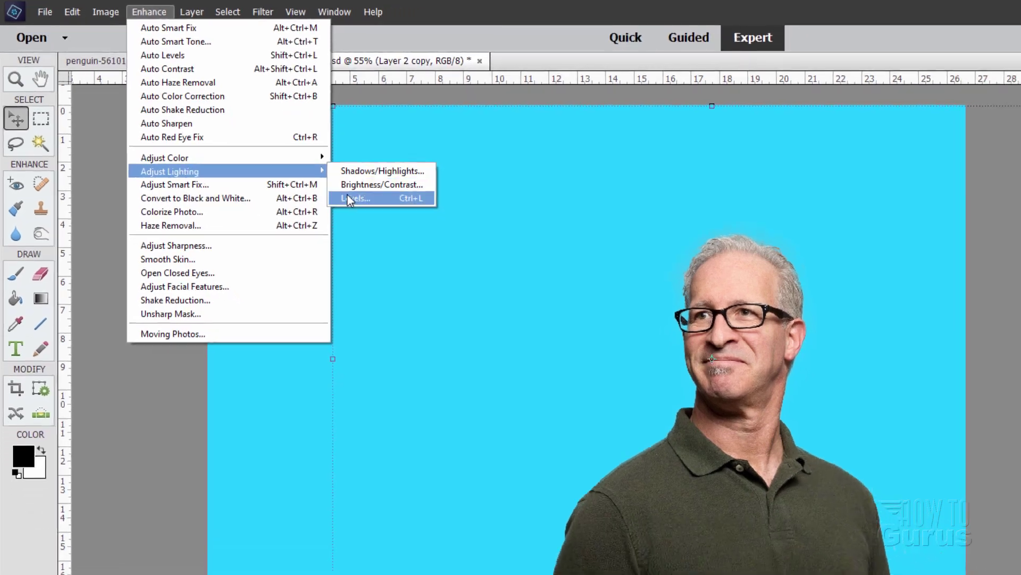
- Open Levels, move it off the man's face, cancel it, and point out Auto Levels
{"action": "left_click", "coordinate": [394, 220]}
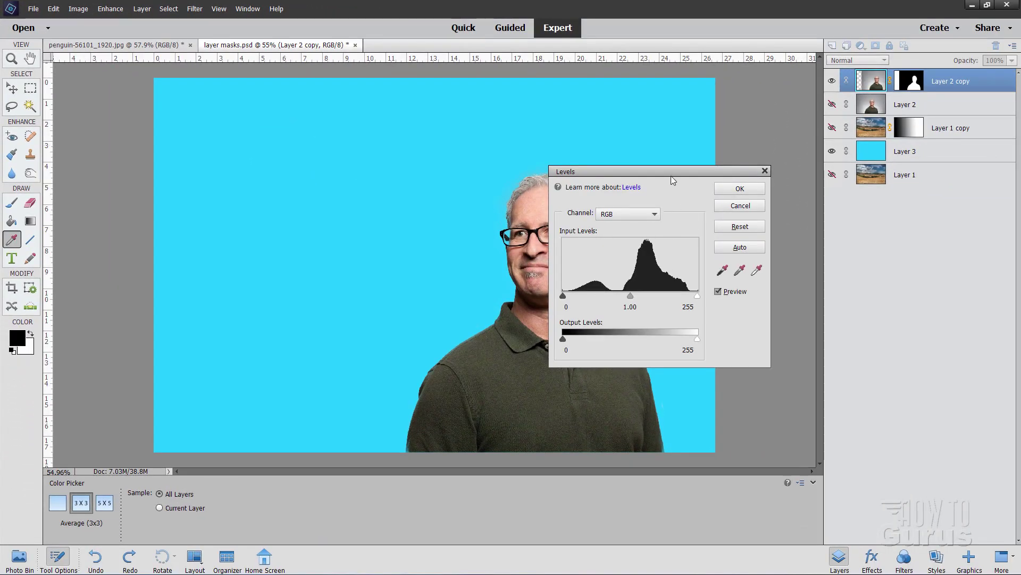
{"action": "left_click_drag", "start_coordinate": [672, 175], "coordinate": [776, 177]}
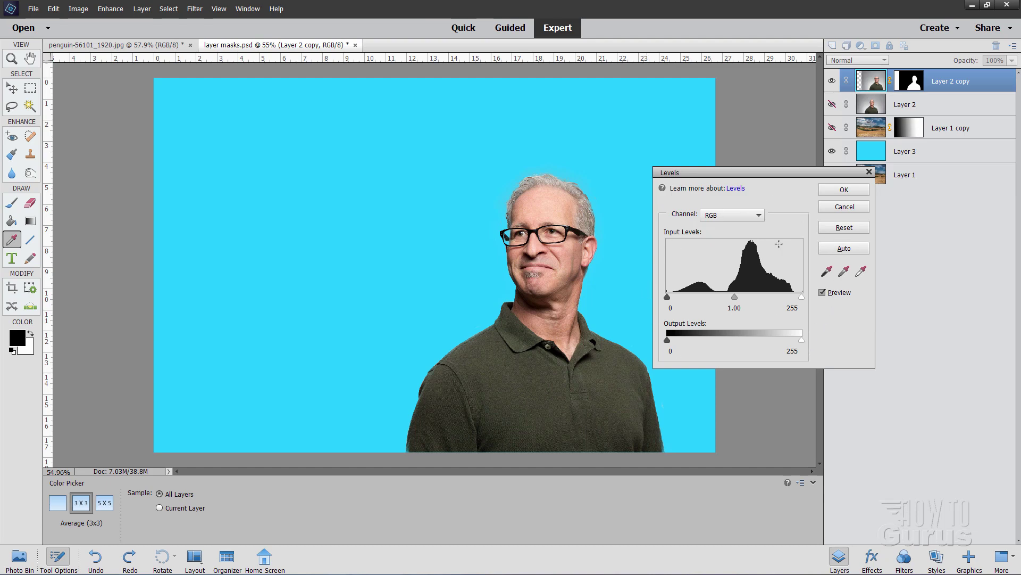
{"action": "left_click", "coordinate": [844, 207]}
{"action": "key", "text": "v"}
{"action": "left_click", "coordinate": [111, 8]}
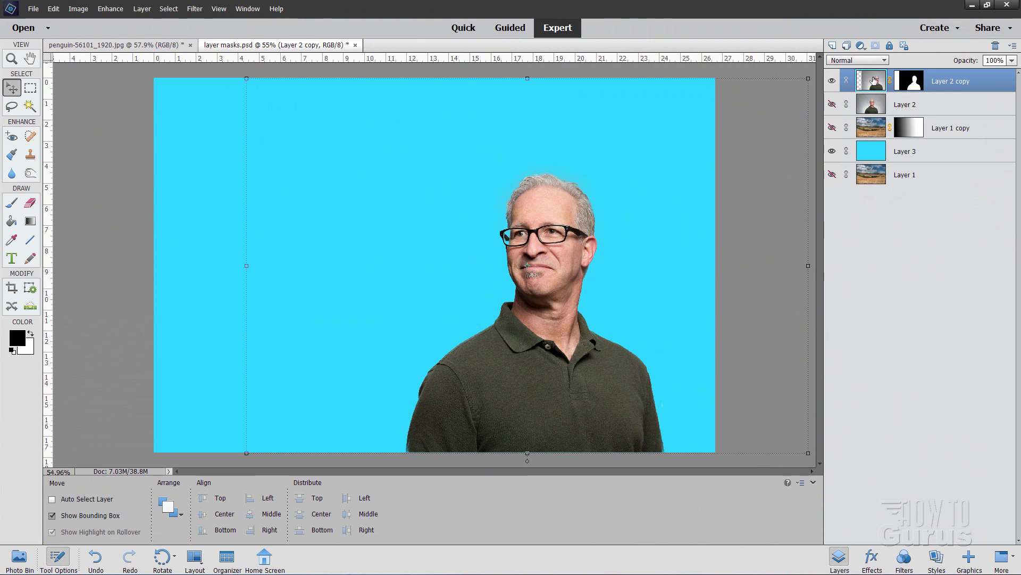
- Disable and re-enable Layer 2 copy's mask, hide that layer, and select Layer 3
{"action": "right_click", "coordinate": [899, 87]}
{"action": "left_click", "coordinate": [928, 89]}
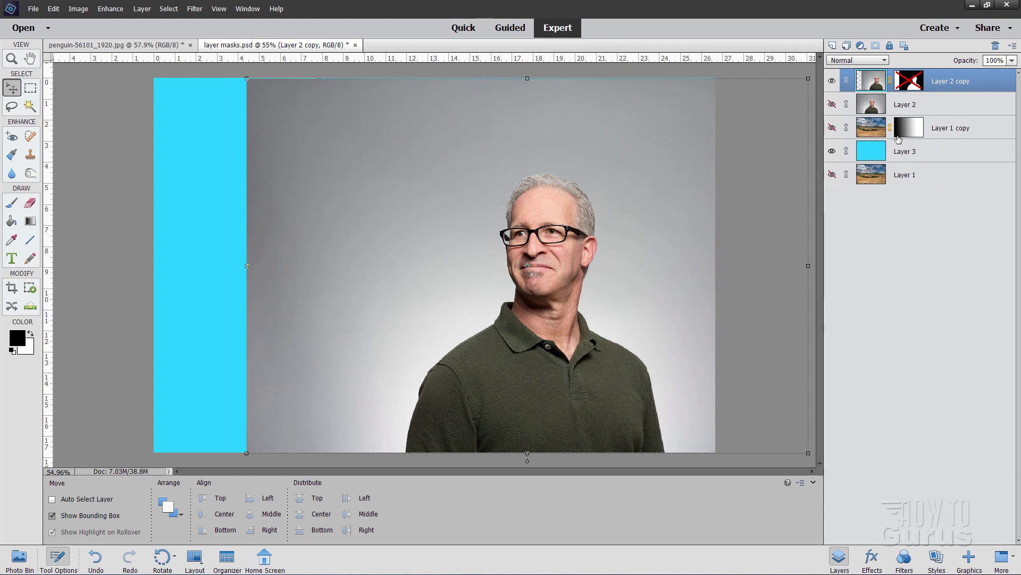
{"action": "right_click", "coordinate": [913, 83]}
{"action": "left_click", "coordinate": [885, 125]}
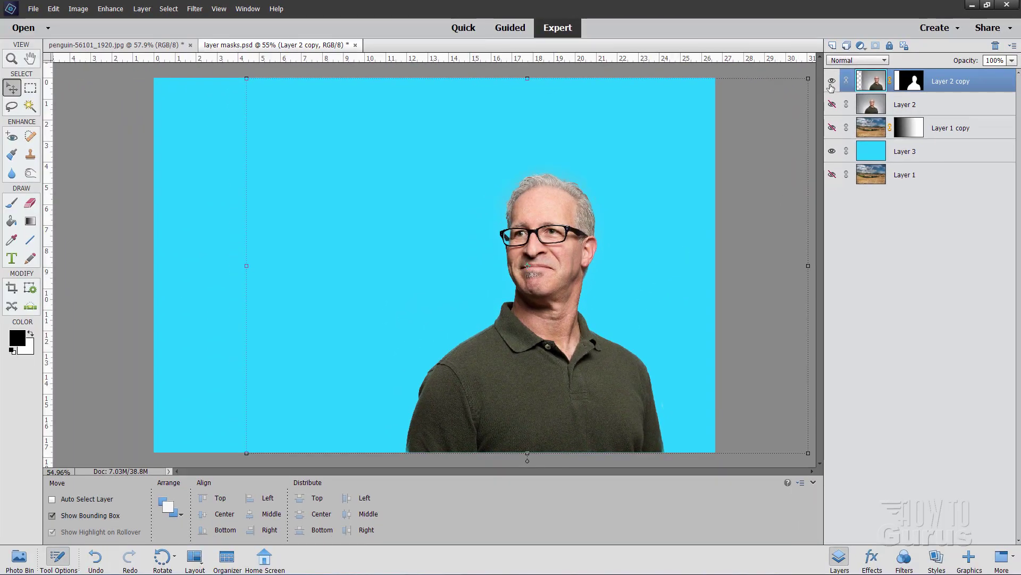
{"action": "left_click", "coordinate": [831, 82]}
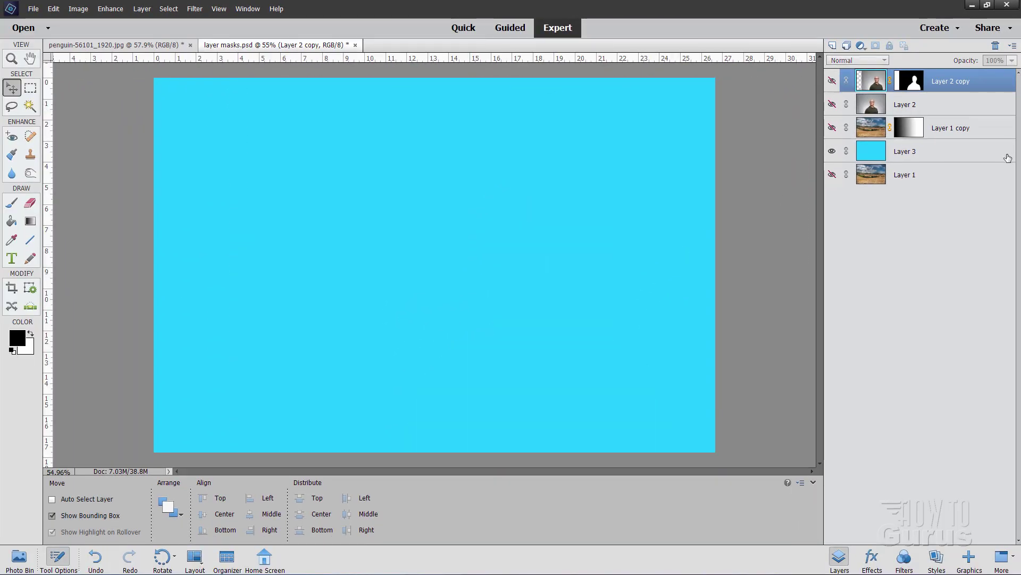
{"action": "left_click", "coordinate": [956, 159]}
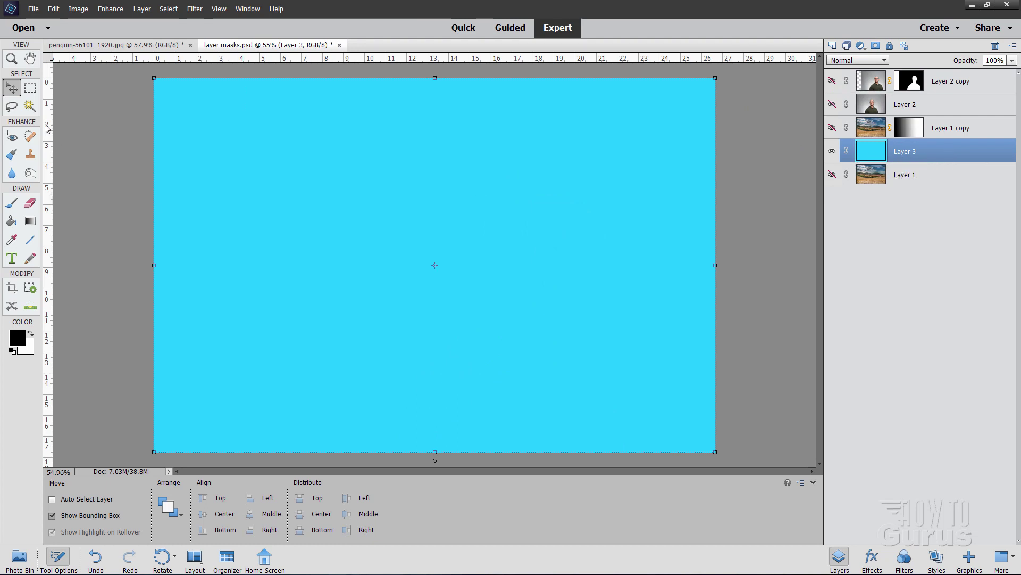
- Add a mask to Layer 3 from a central rectangular marquee and show Layer 1 underneath
{"action": "left_click", "coordinate": [31, 89]}
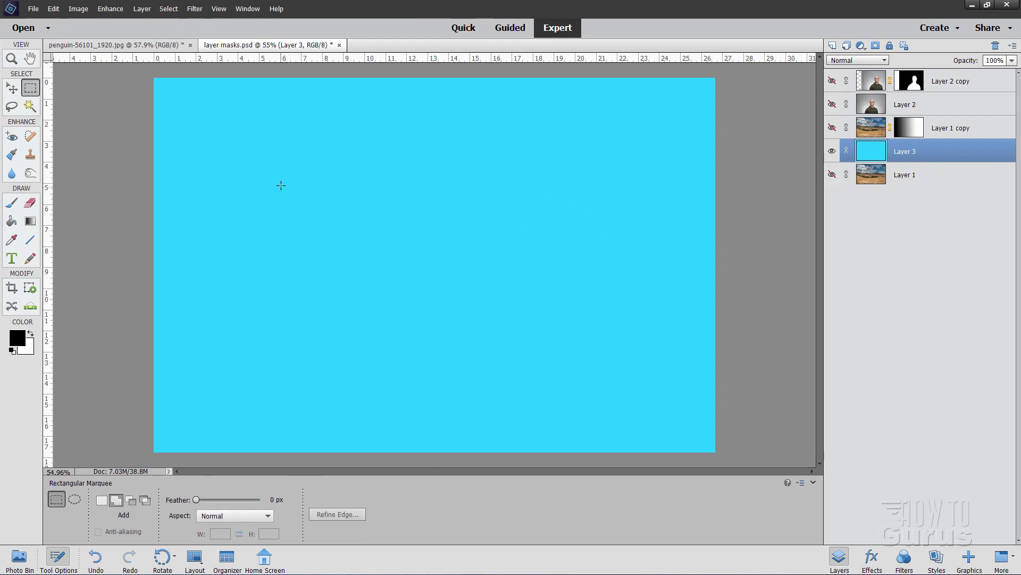
{"action": "left_click_drag", "start_coordinate": [281, 185], "coordinate": [577, 363]}
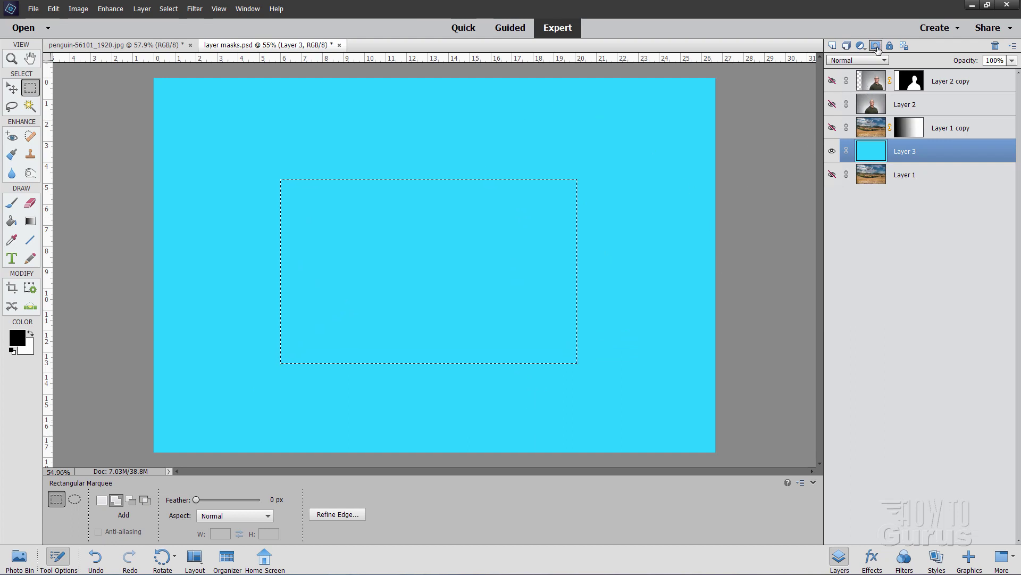
{"action": "left_click", "coordinate": [876, 47]}
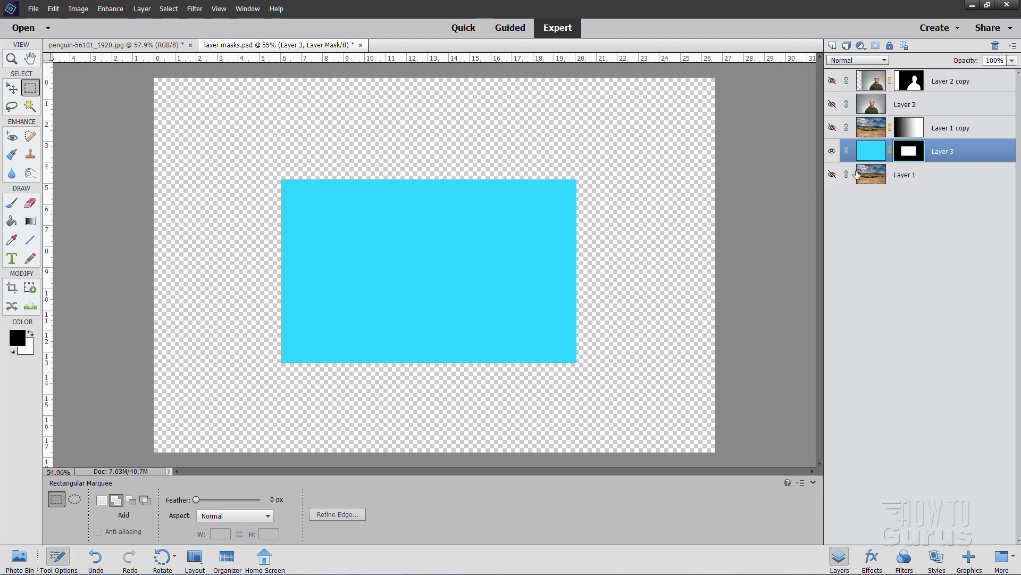
{"action": "left_click", "coordinate": [832, 174]}
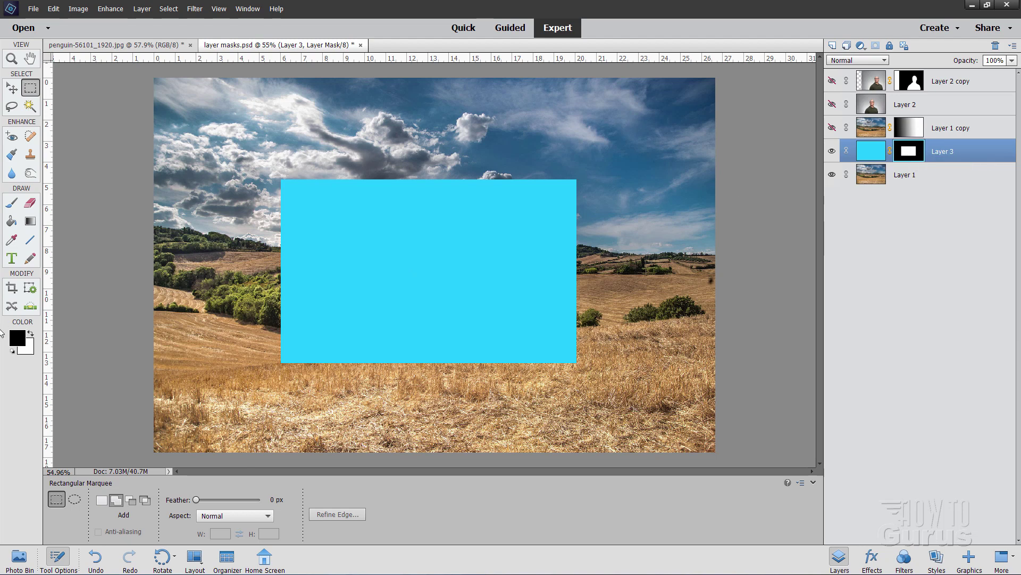
- Pick the Brush tool, adjust its opacity, and target Layer 3's mask
{"action": "key", "text": "b"}
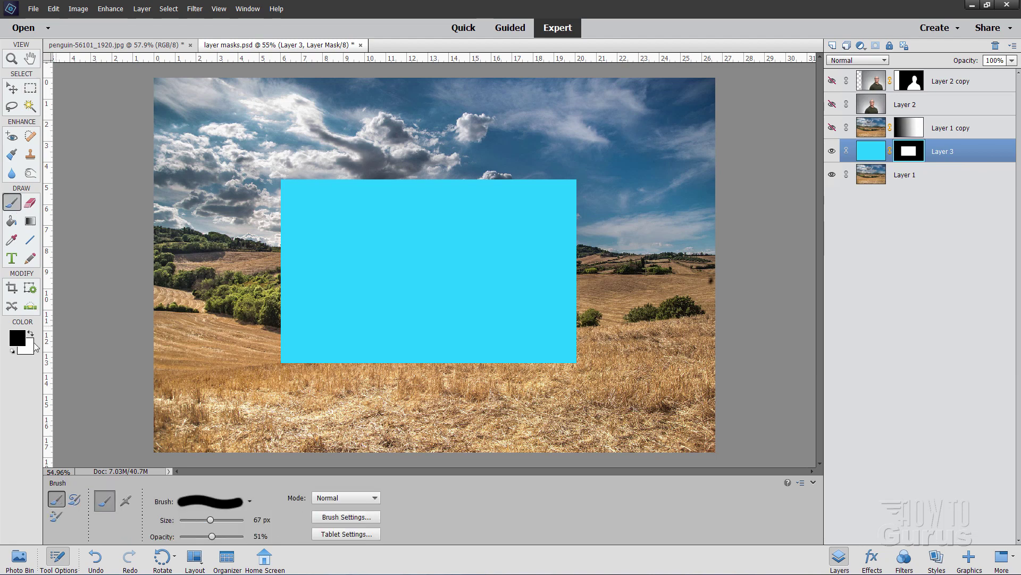
{"action": "left_click", "coordinate": [871, 151]}
{"action": "left_click_drag", "start_coordinate": [212, 537], "coordinate": [247, 536]}
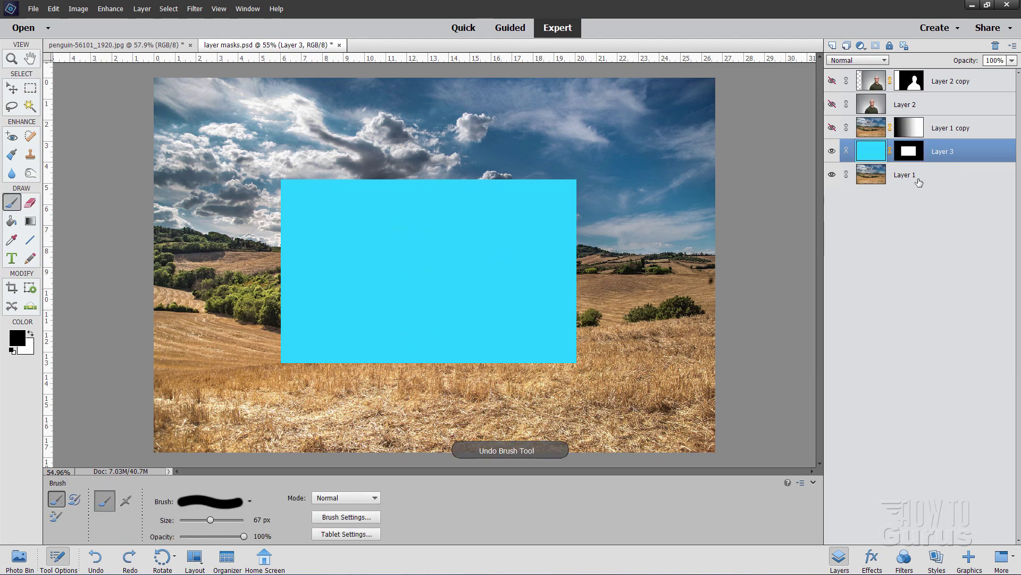
{"action": "left_click", "coordinate": [913, 159]}
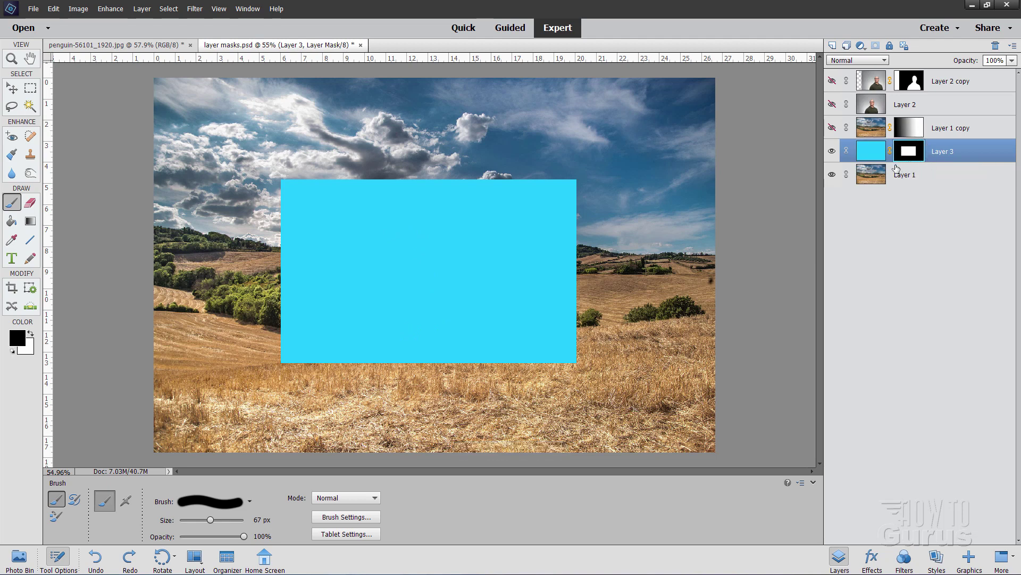
- Undo a trial zigzag, then paint a stroke revealing the landscape through the cyan rectangle
{"action": "mouse_move", "coordinate": [356, 253]}
{"action": "left_mouse_down"}
{"action": "mouse_move", "coordinate": [530, 267]}
{"action": "mouse_move", "coordinate": [318, 329]}
{"action": "mouse_move", "coordinate": [490, 326]}
{"action": "left_mouse_up"}
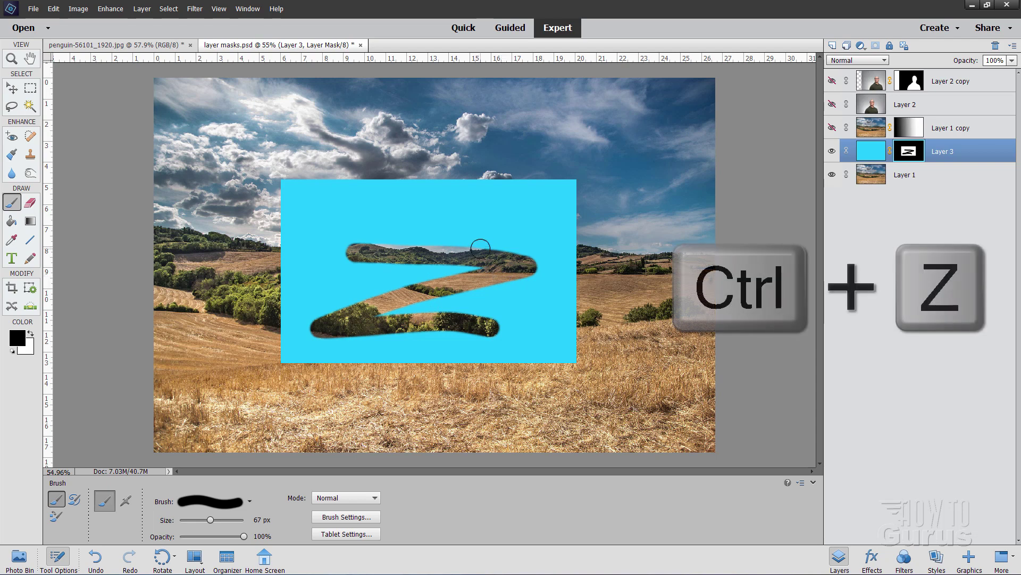
{"action": "key", "text": "ctrl+z"}
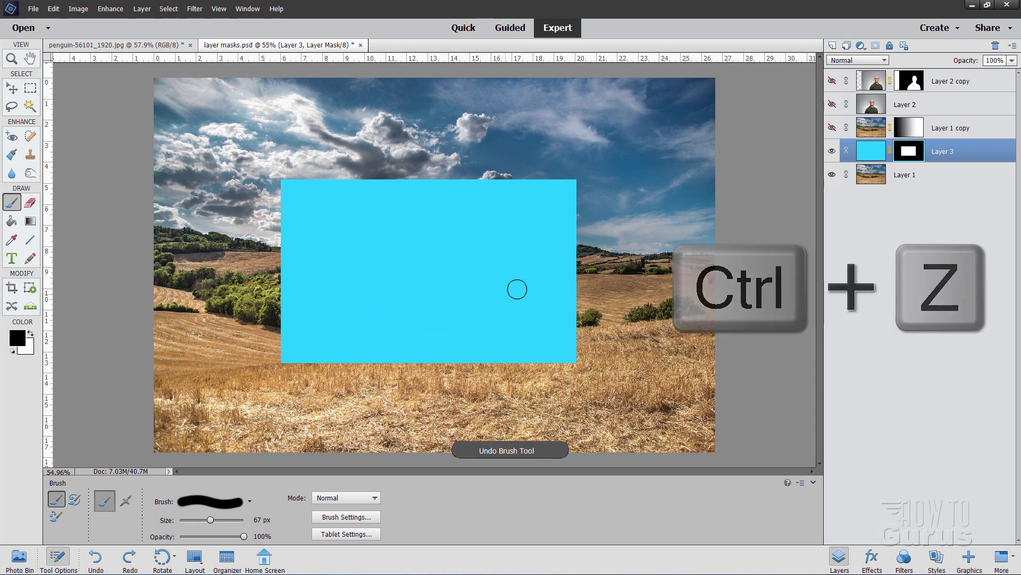
{"action": "left_click", "coordinate": [55, 9]}
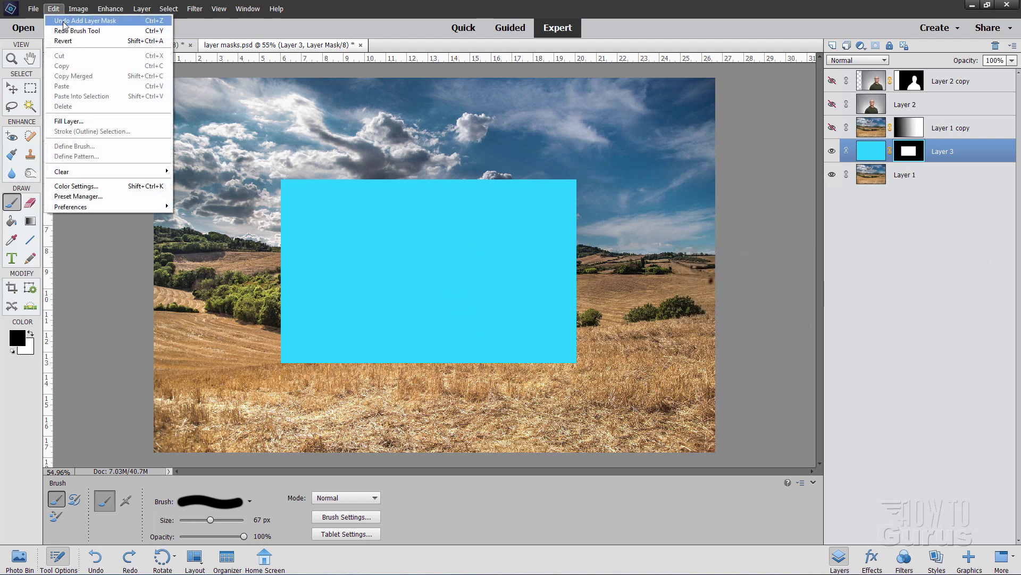
{"action": "key", "text": "Escape"}
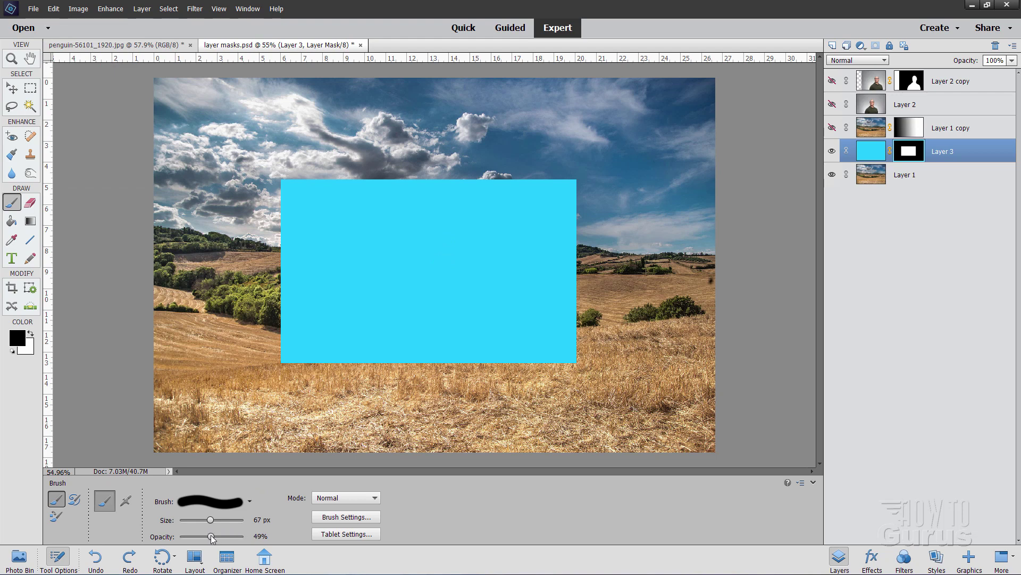
{"action": "mouse_move", "coordinate": [401, 212]}
{"action": "left_mouse_down"}
{"action": "mouse_move", "coordinate": [492, 222]}
{"action": "mouse_move", "coordinate": [370, 231]}
{"action": "mouse_move", "coordinate": [492, 245]}
{"action": "mouse_move", "coordinate": [363, 253]}
{"action": "mouse_move", "coordinate": [498, 261]}
{"action": "mouse_move", "coordinate": [366, 274]}
{"action": "mouse_move", "coordinate": [481, 284]}
{"action": "mouse_move", "coordinate": [425, 307]}
{"action": "left_mouse_up"}
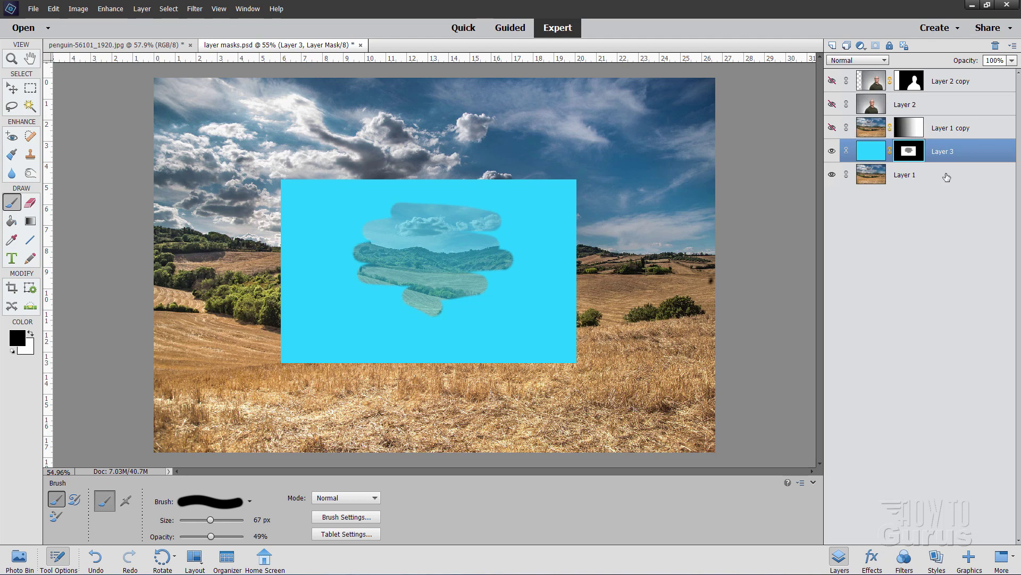
- Delete Layer 3's mask, hide Layer 1 copy and Layer 3, and select Layer 1
{"action": "right_click", "coordinate": [913, 153]}
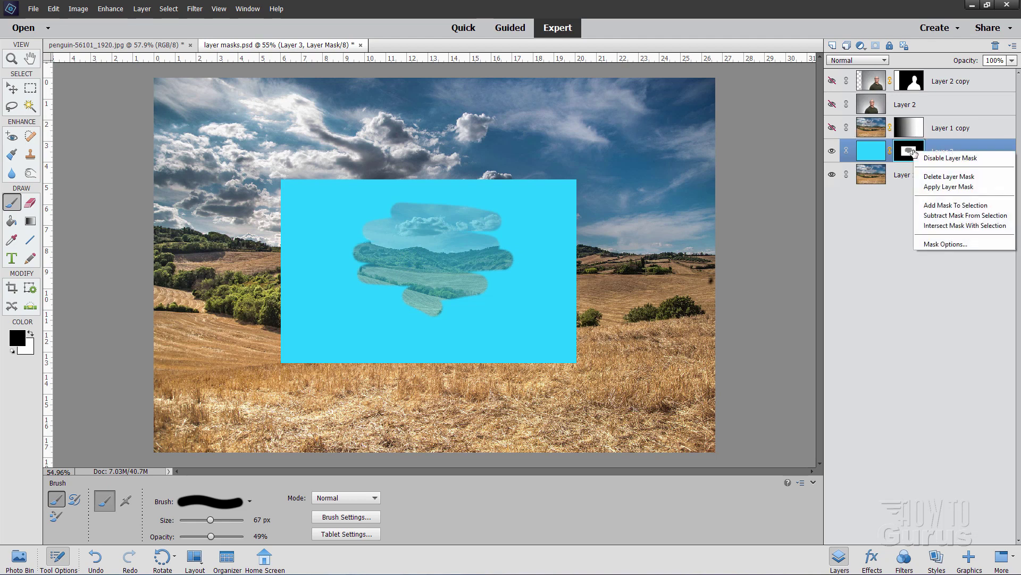
{"action": "left_click", "coordinate": [949, 176]}
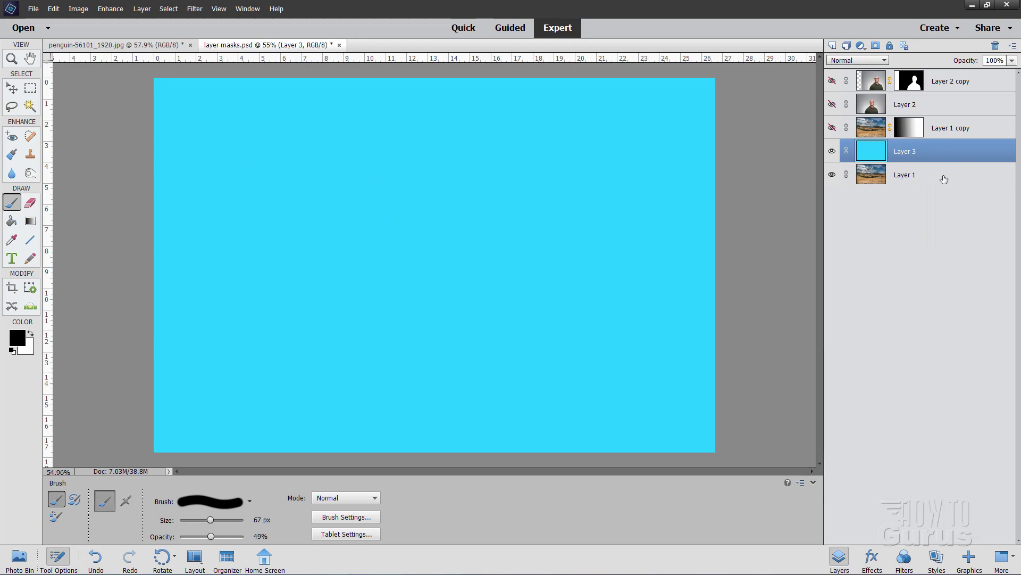
{"action": "left_click", "coordinate": [832, 128]}
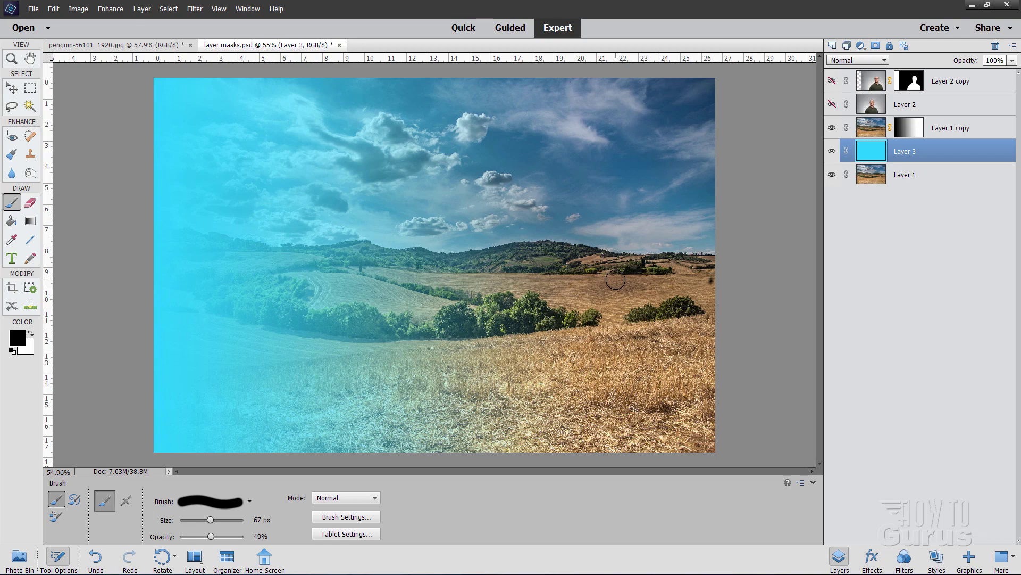
{"action": "left_click", "coordinate": [832, 127]}
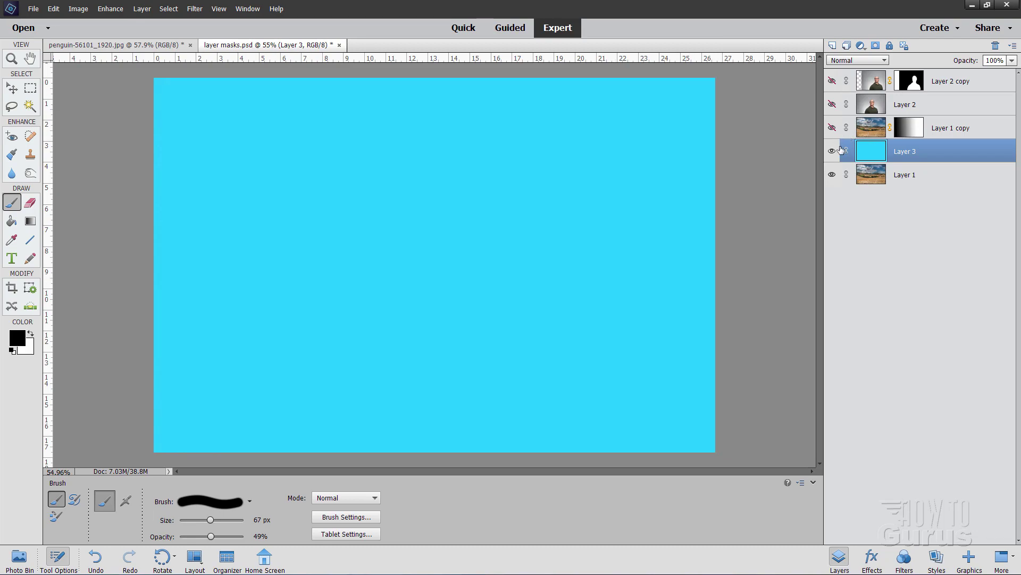
{"action": "left_click", "coordinate": [832, 151]}
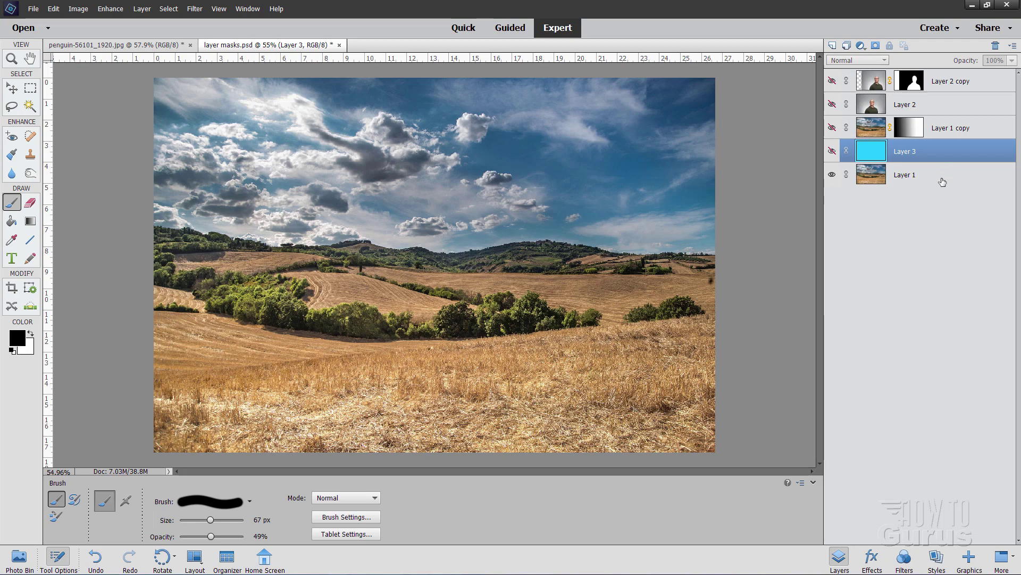
{"action": "left_click", "coordinate": [942, 181]}
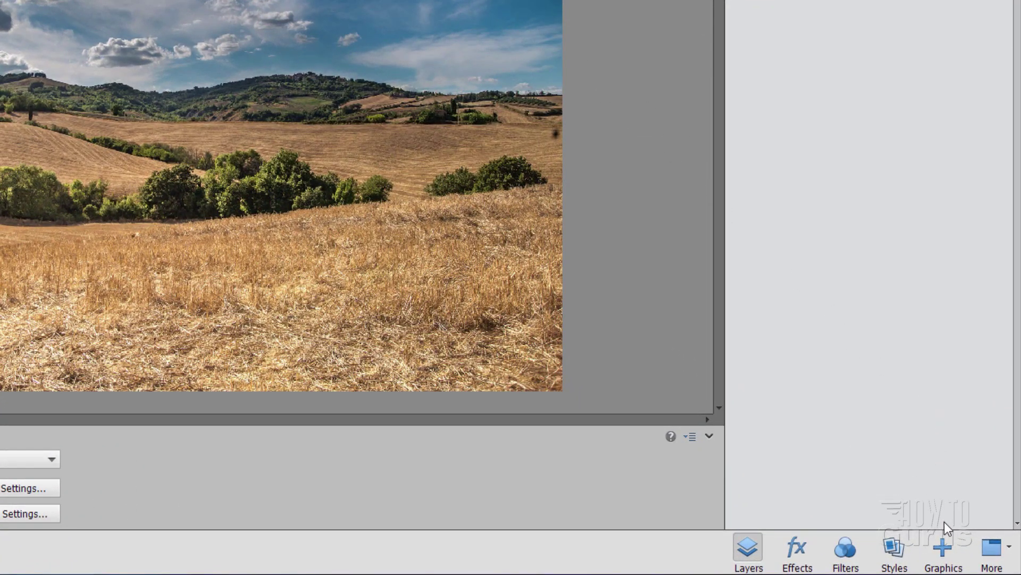
- Open the Graphics panel, keep By Type, and switch the category from Shapes to Backgrounds
{"action": "left_click", "coordinate": [948, 550]}
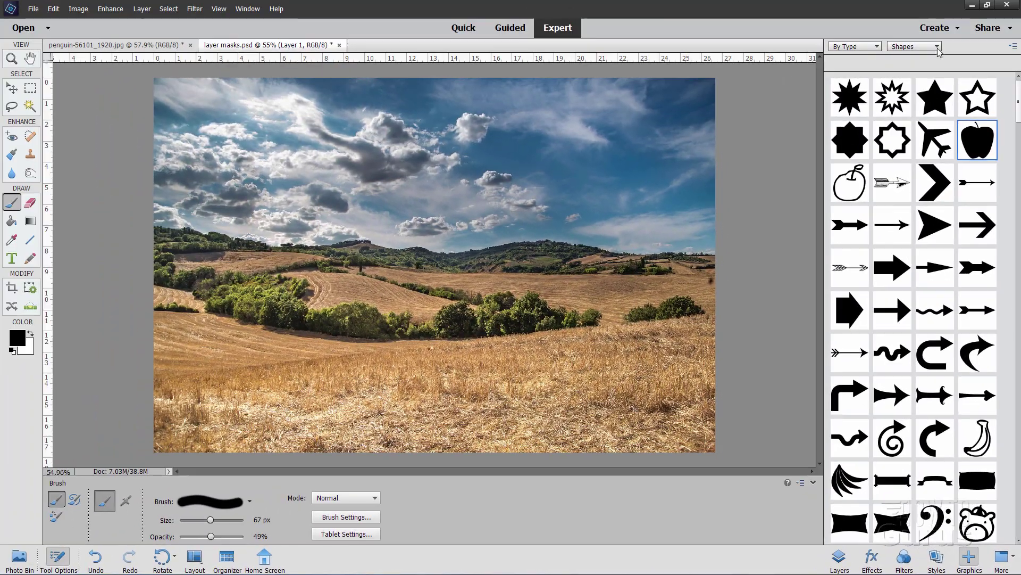
{"action": "left_click", "coordinate": [858, 46]}
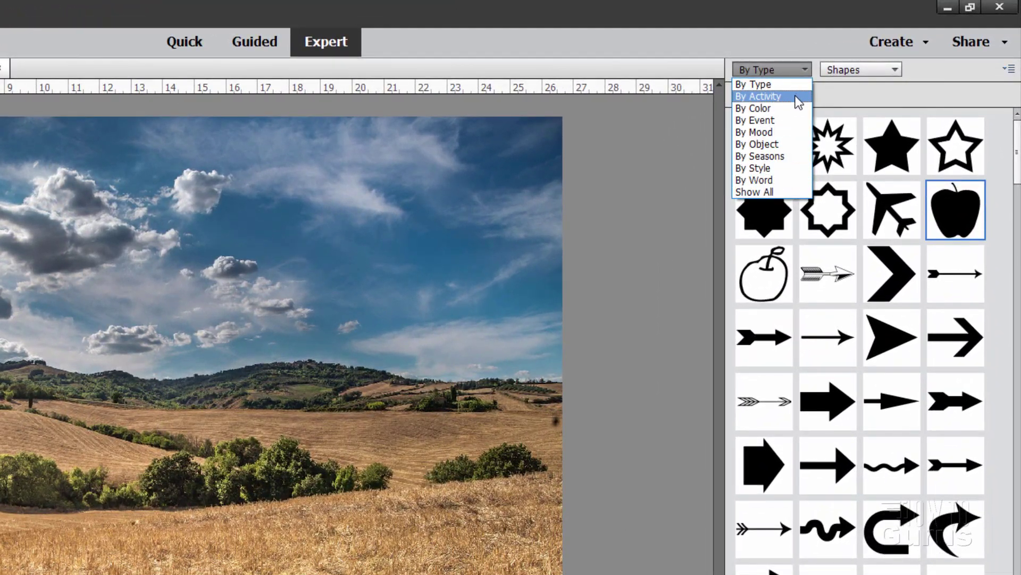
{"action": "left_click", "coordinate": [783, 85]}
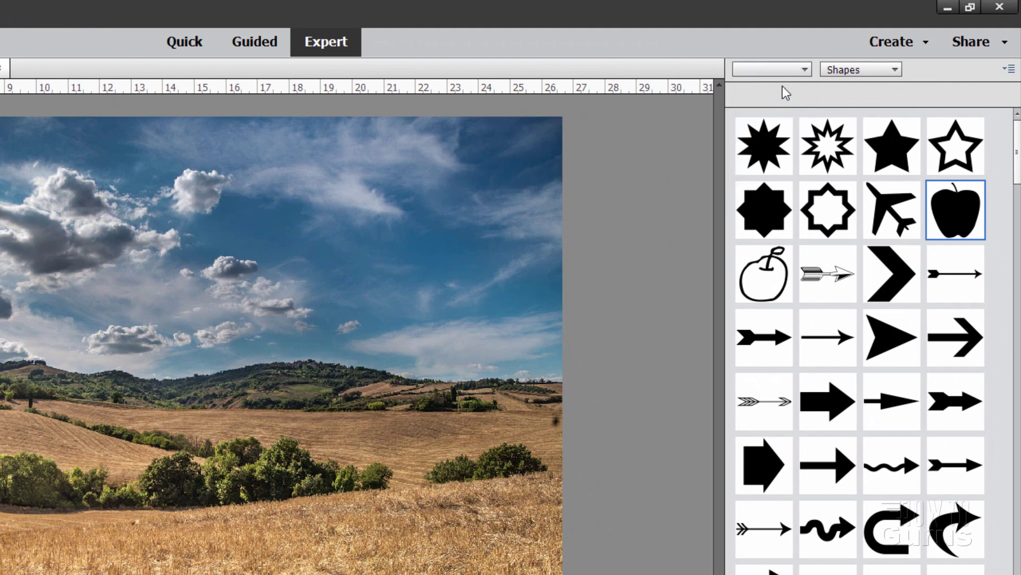
{"action": "left_click", "coordinate": [873, 71]}
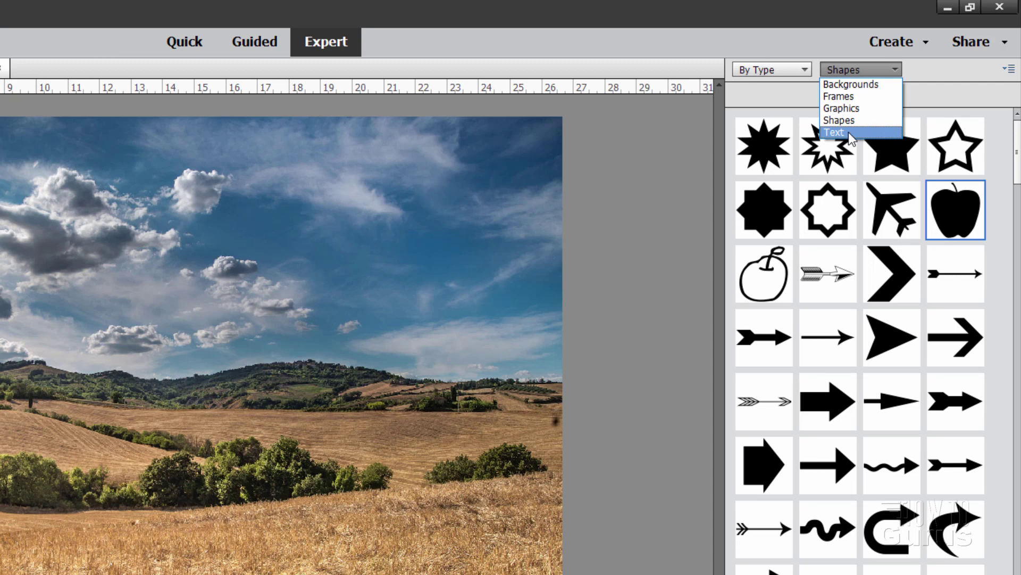
{"action": "left_click", "coordinate": [860, 85]}
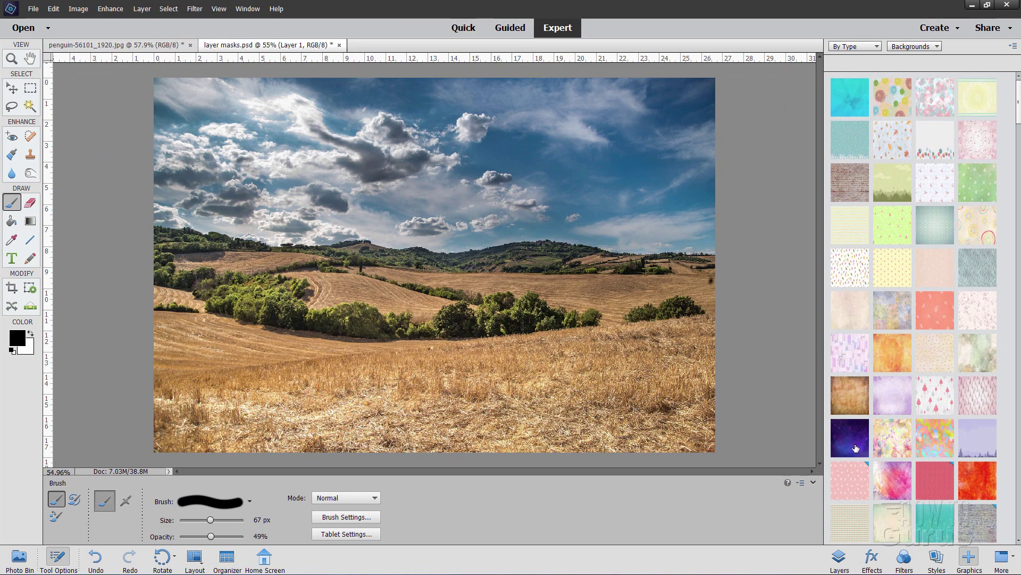
- Apply the Night Sky background and hide Layer 1 so the background shows
{"action": "left_click", "coordinate": [854, 445]}
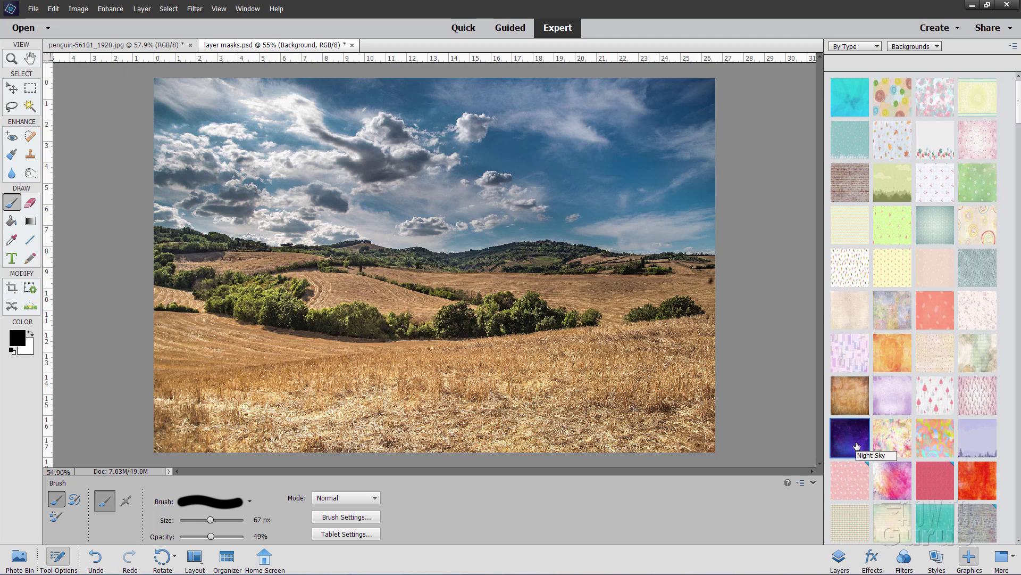
{"action": "left_click", "coordinate": [839, 557]}
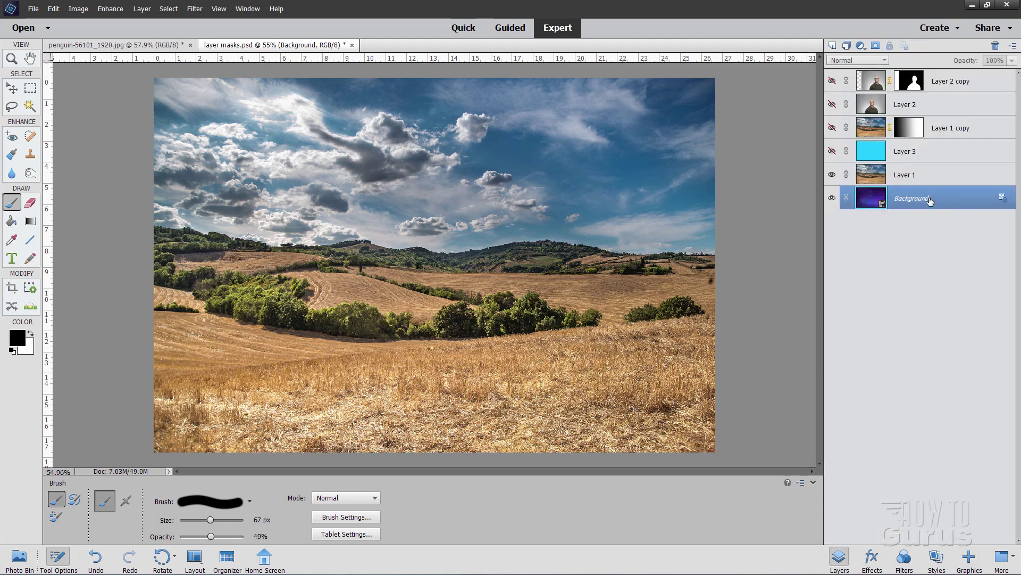
{"action": "left_click", "coordinate": [832, 174]}
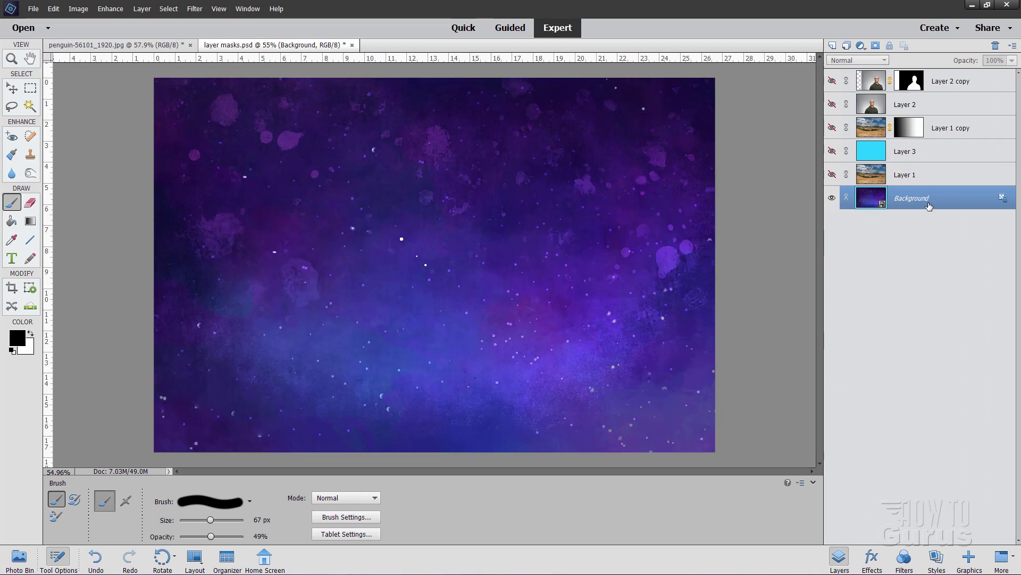
- Swap in the pale green sunburst meadow background and check the layers list
{"action": "left_click", "coordinate": [968, 556]}
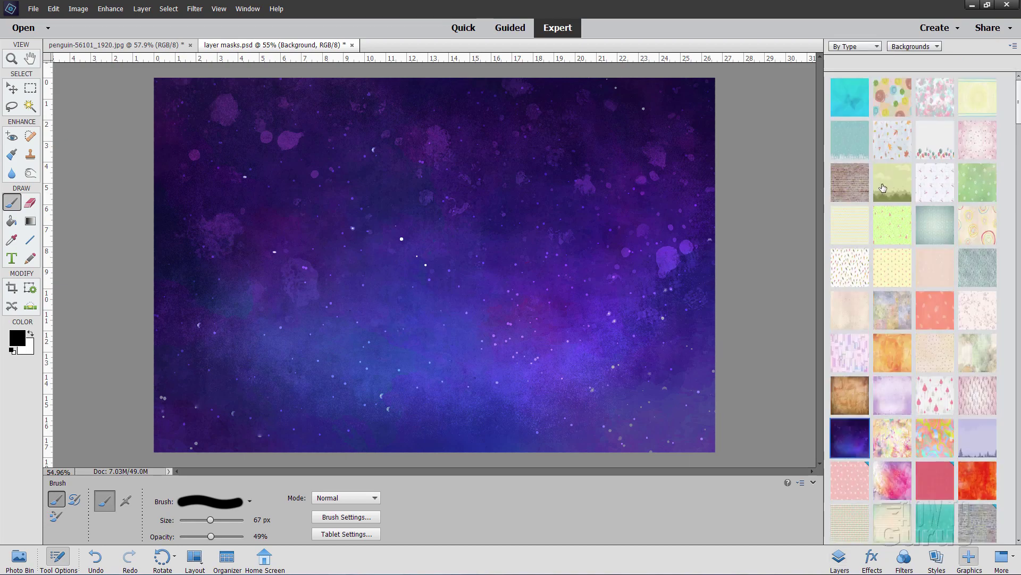
{"action": "left_click", "coordinate": [883, 187]}
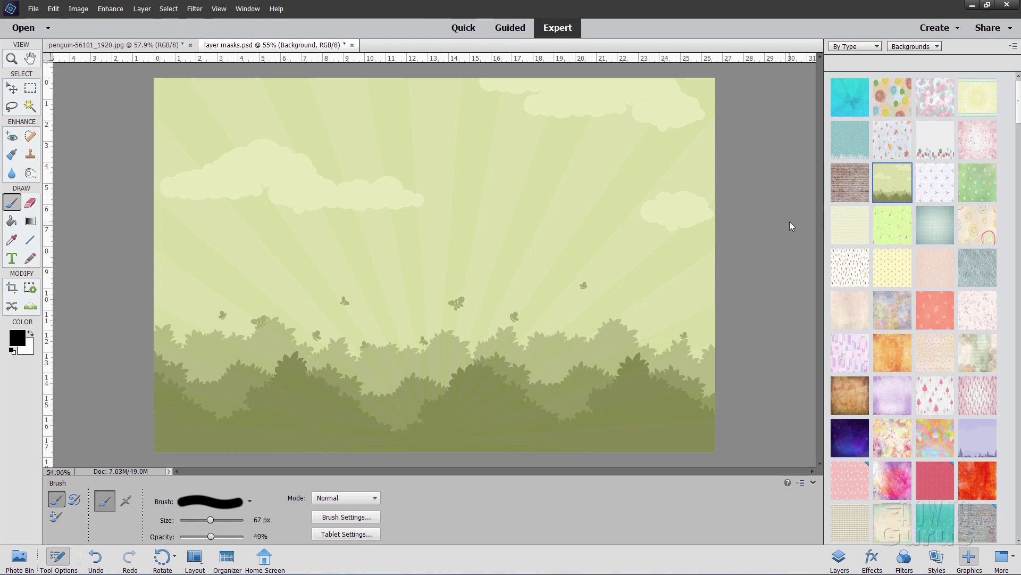
{"action": "left_click", "coordinate": [839, 558]}
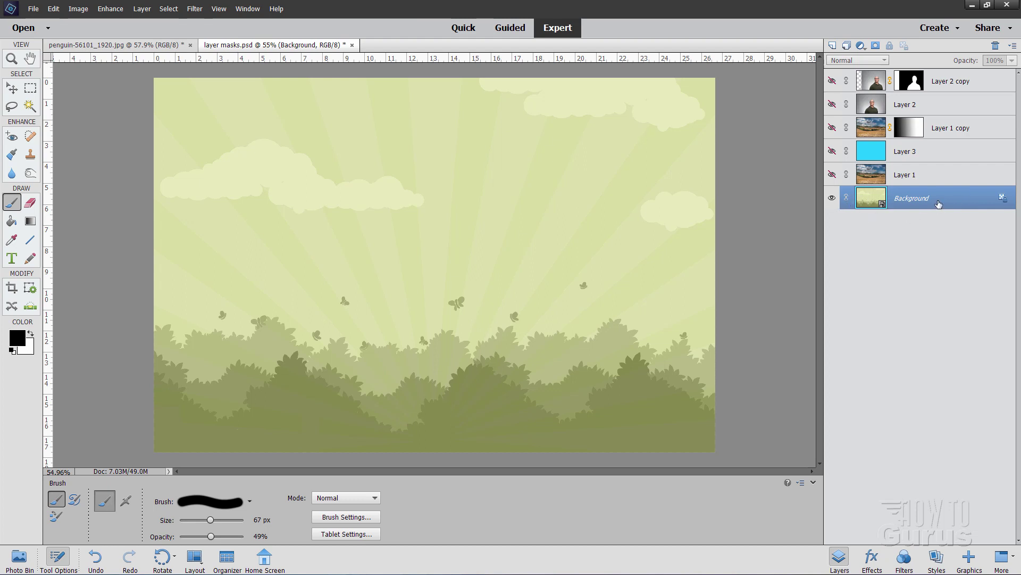
{"action": "left_click", "coordinate": [970, 557]}
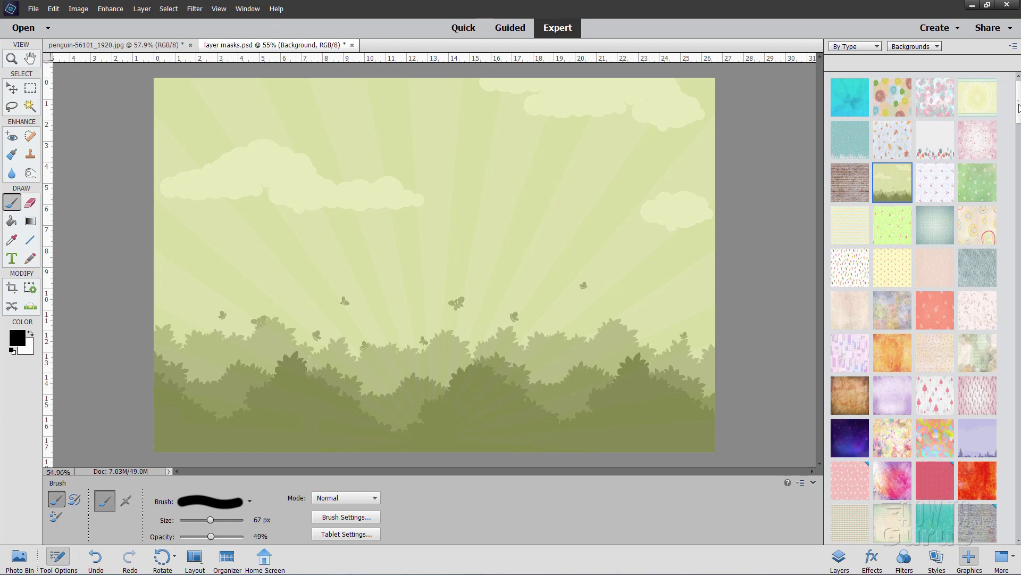
- Try the Clouds background, then apply the Clover Reaction background with green clovers
{"action": "mouse_move", "coordinate": [1019, 102]}
{"action": "left_mouse_down"}
{"action": "mouse_move", "coordinate": [1019, 416]}
{"action": "mouse_move", "coordinate": [1017, 101]}
{"action": "left_mouse_up"}
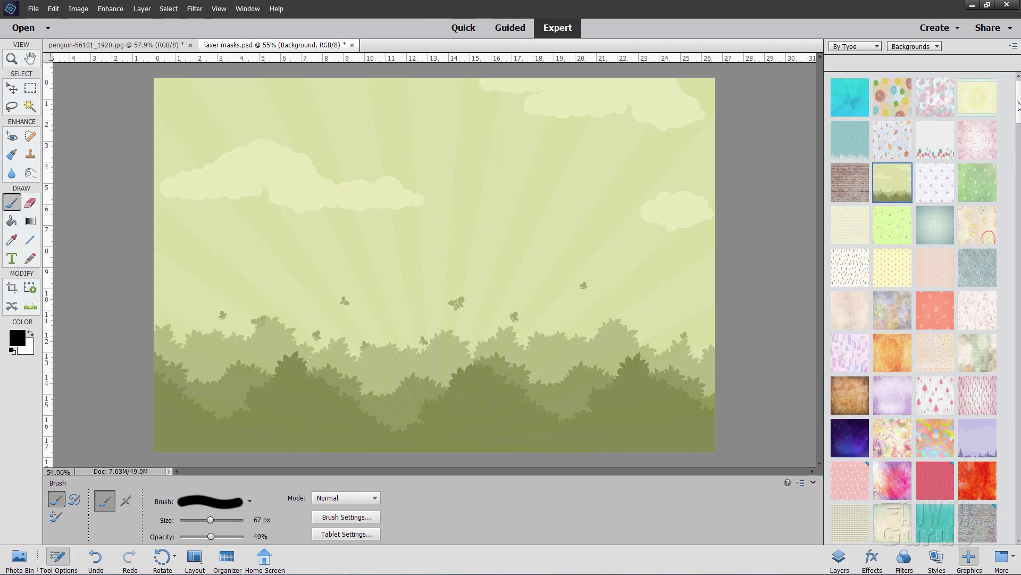
{"action": "left_click_drag", "start_coordinate": [1018, 104], "coordinate": [1019, 147]}
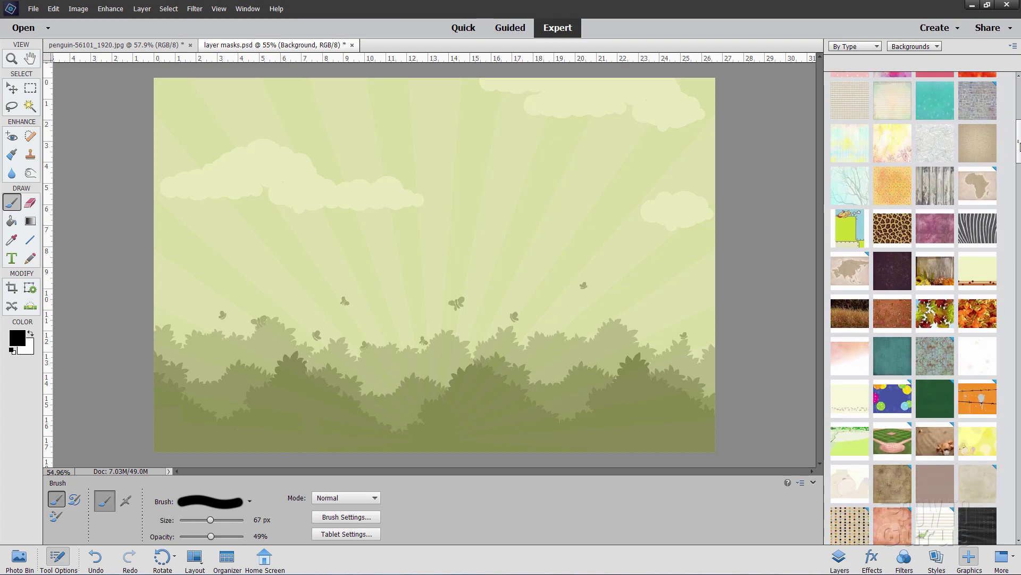
{"action": "scroll", "coordinate": [1000, 256], "scroll_direction": "down", "scroll_amount": 10}
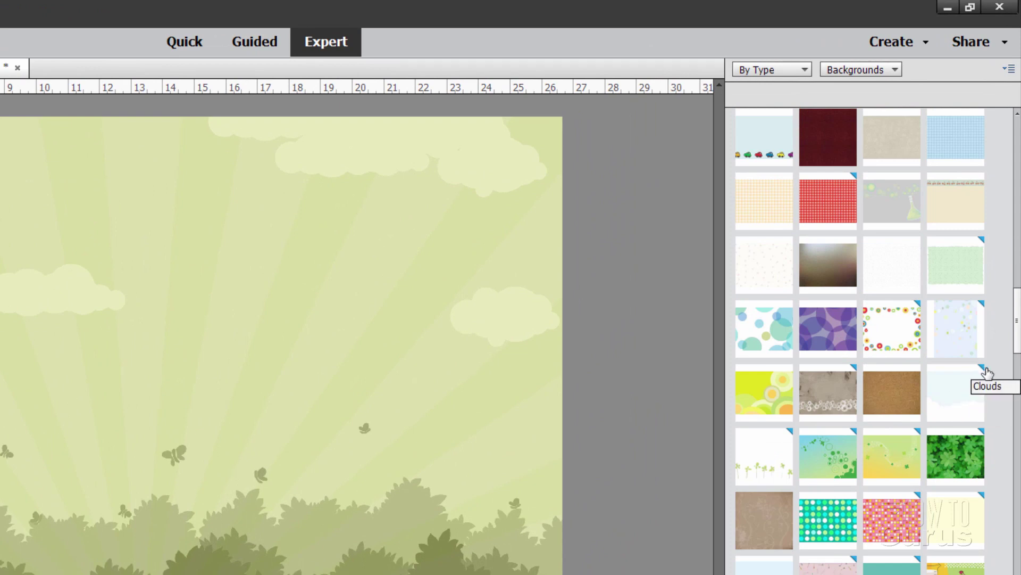
{"action": "double_click", "coordinate": [964, 405]}
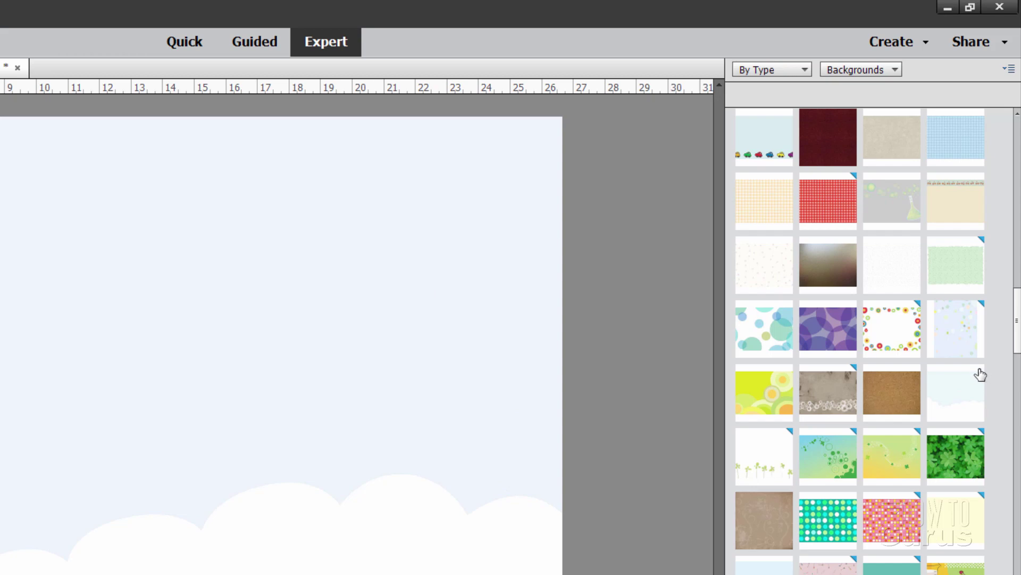
{"action": "double_click", "coordinate": [836, 461]}
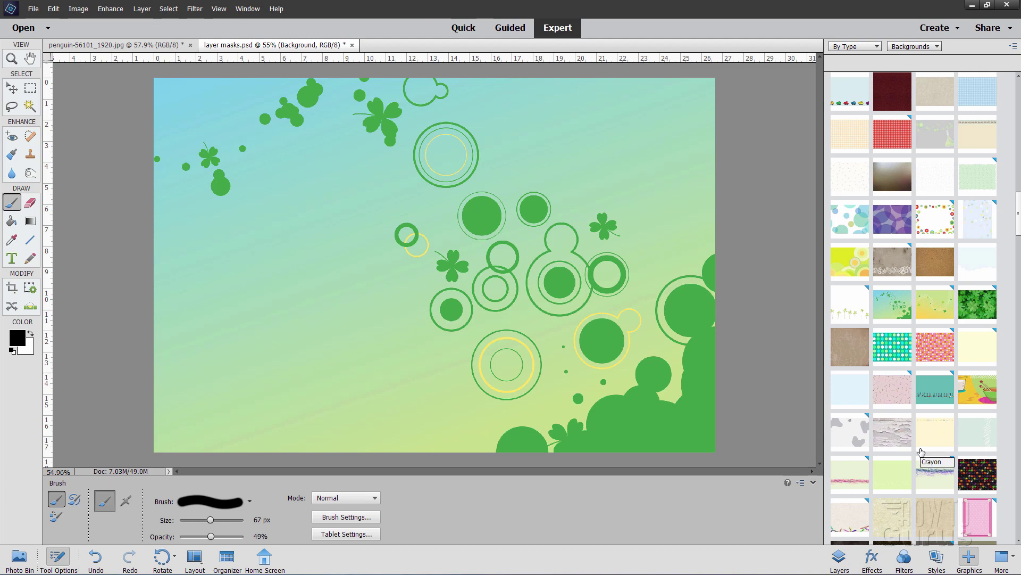
- Switch the Graphics category to Frames and add the _DZAbstract Stripes 1 frame
{"action": "left_click", "coordinate": [918, 47]}
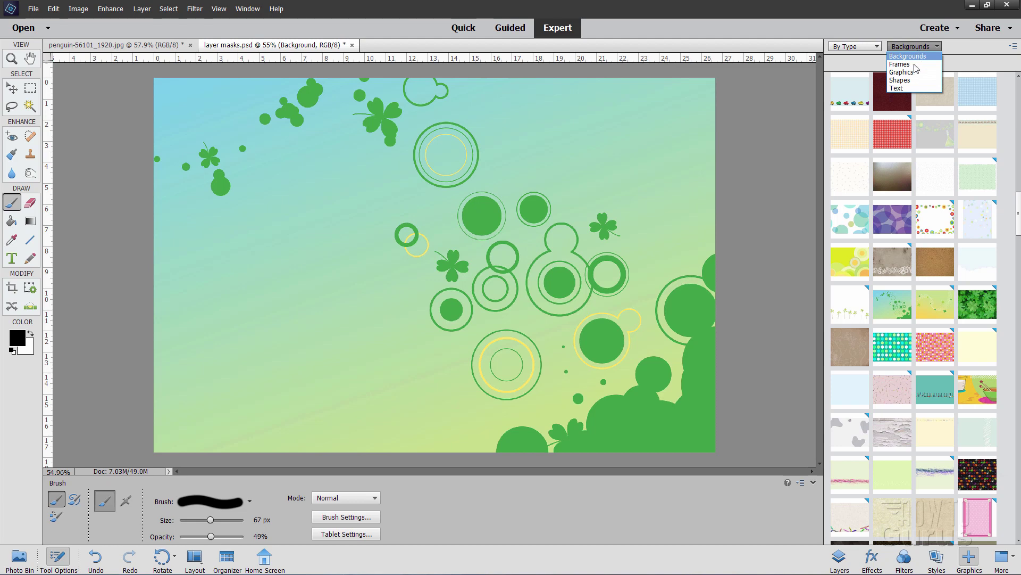
{"action": "left_click", "coordinate": [913, 64]}
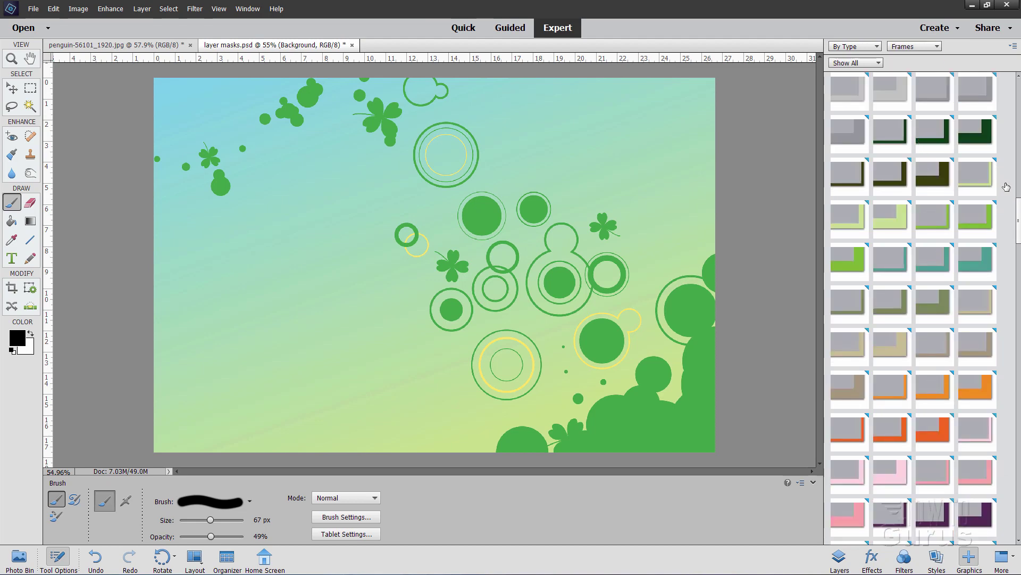
{"action": "left_click_drag", "start_coordinate": [1019, 208], "coordinate": [1019, 101]}
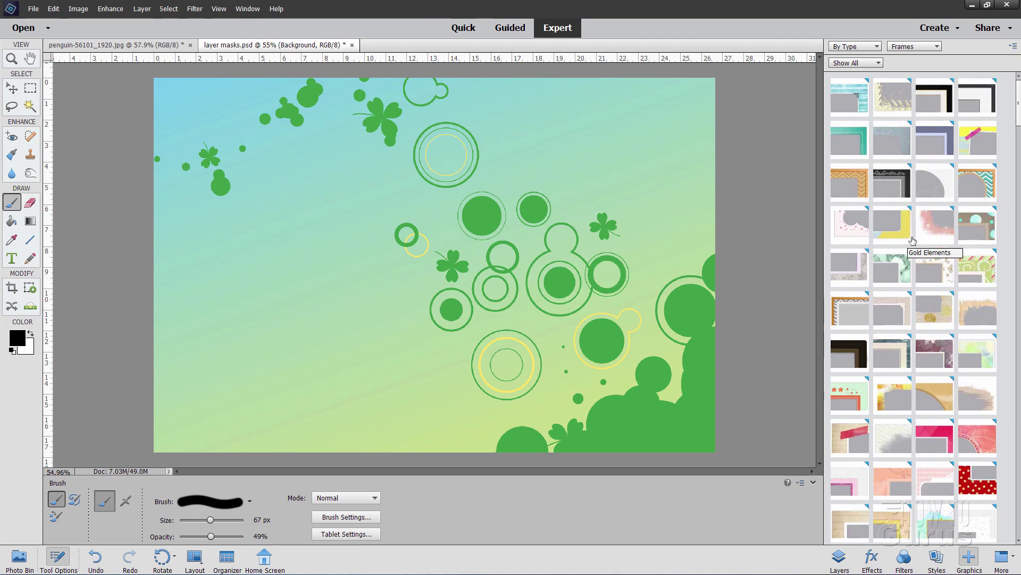
{"action": "mouse_move", "coordinate": [1019, 122]}
{"action": "left_mouse_down"}
{"action": "mouse_move", "coordinate": [1020, 288]}
{"action": "mouse_move", "coordinate": [1019, 103]}
{"action": "left_mouse_up"}
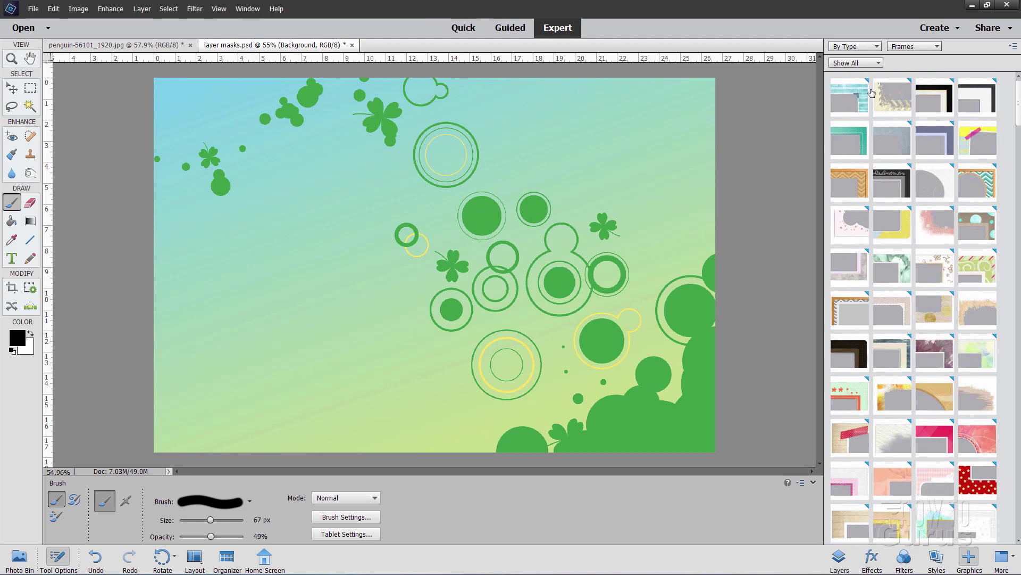
{"action": "double_click", "coordinate": [851, 104]}
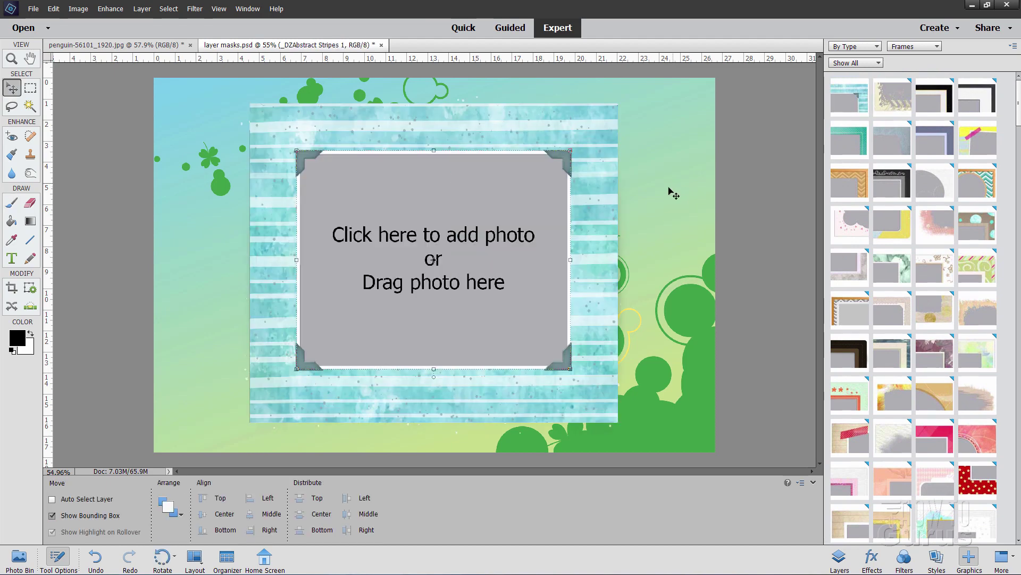
- Expand and collapse the _DZAbstract Stripes 1 group to inspect its parts
{"action": "left_click", "coordinate": [839, 556]}
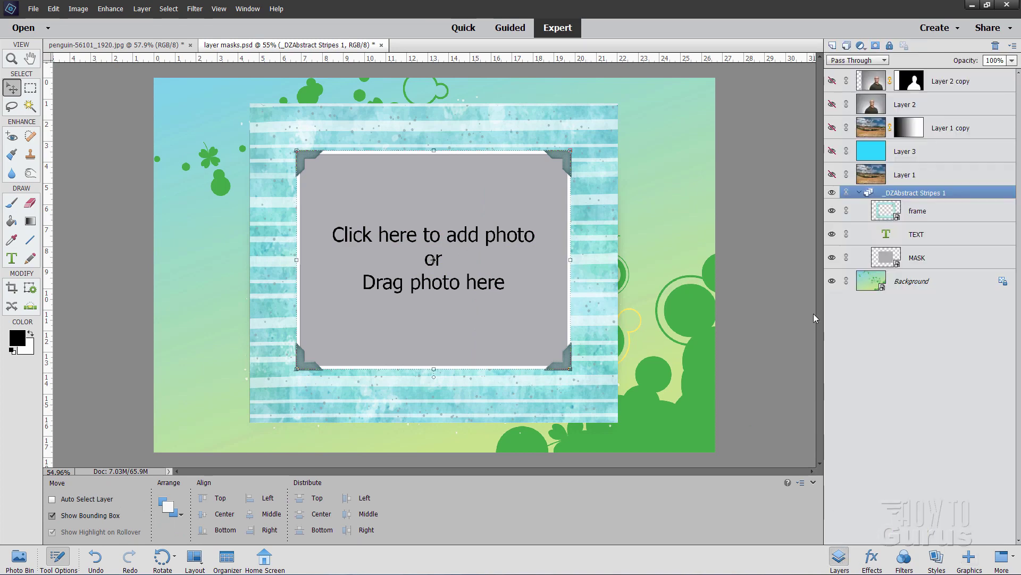
{"action": "left_click", "coordinate": [859, 194]}
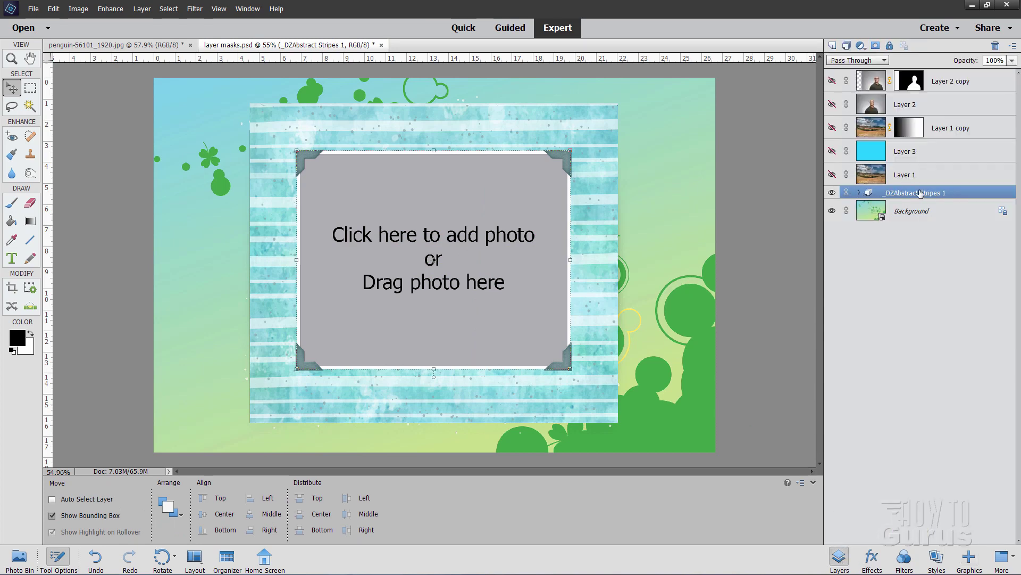
{"action": "left_click", "coordinate": [860, 193]}
{"action": "left_click", "coordinate": [859, 193]}
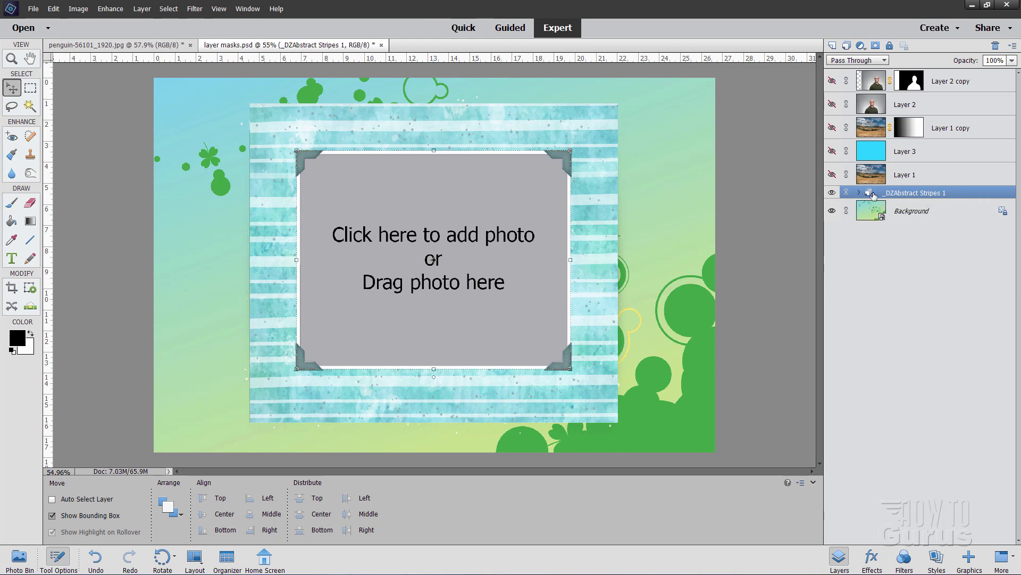
- Place cat-2694902_1920.jpg into the frame placeholder, scale it slightly, and commit
{"action": "left_click", "coordinate": [478, 257]}
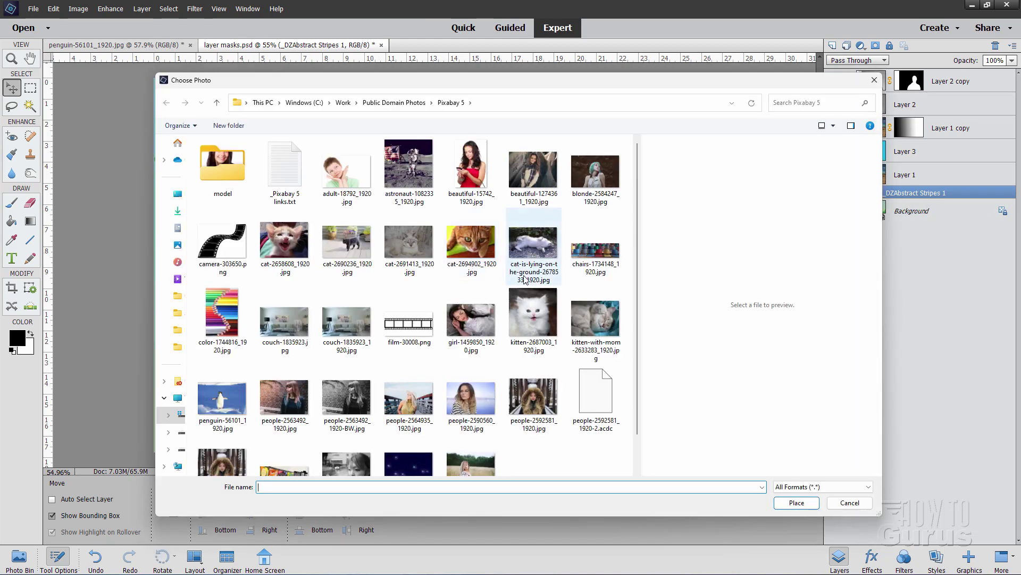
{"action": "left_click", "coordinate": [471, 247]}
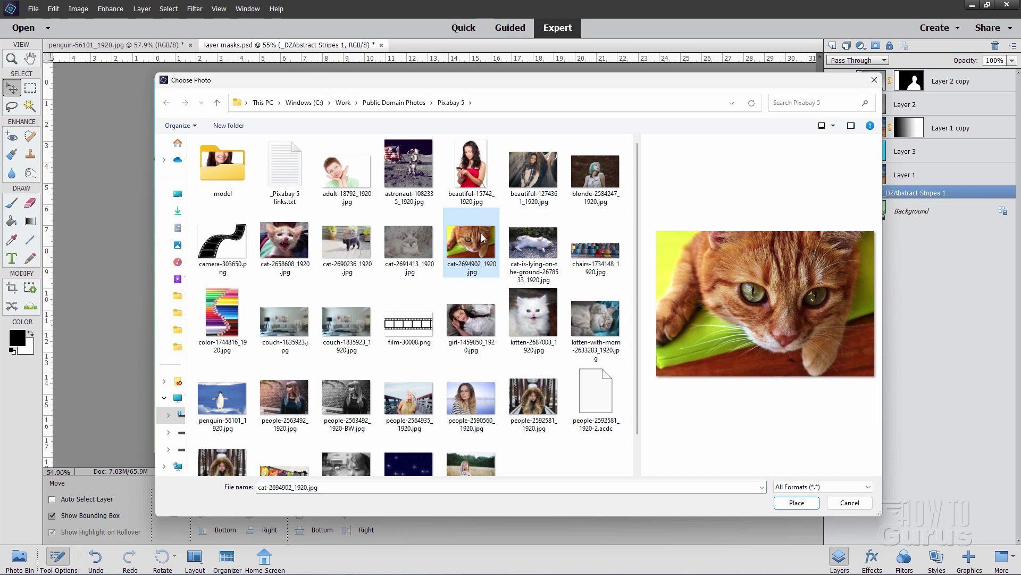
{"action": "left_click", "coordinate": [797, 502]}
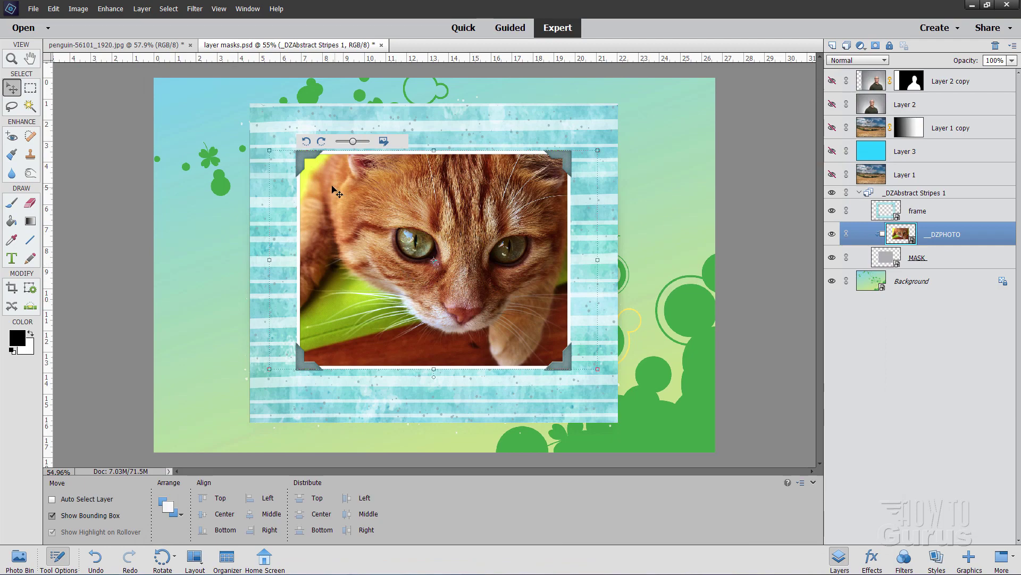
{"action": "left_click_drag", "start_coordinate": [353, 142], "coordinate": [354, 143]}
{"action": "left_click", "coordinate": [384, 141]}
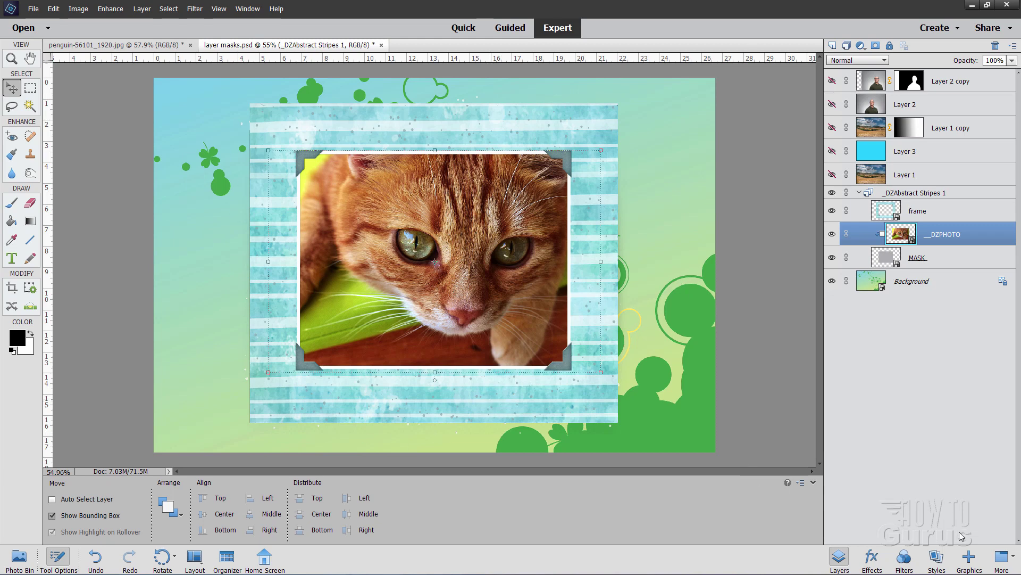
{"action": "left_click", "coordinate": [969, 556]}
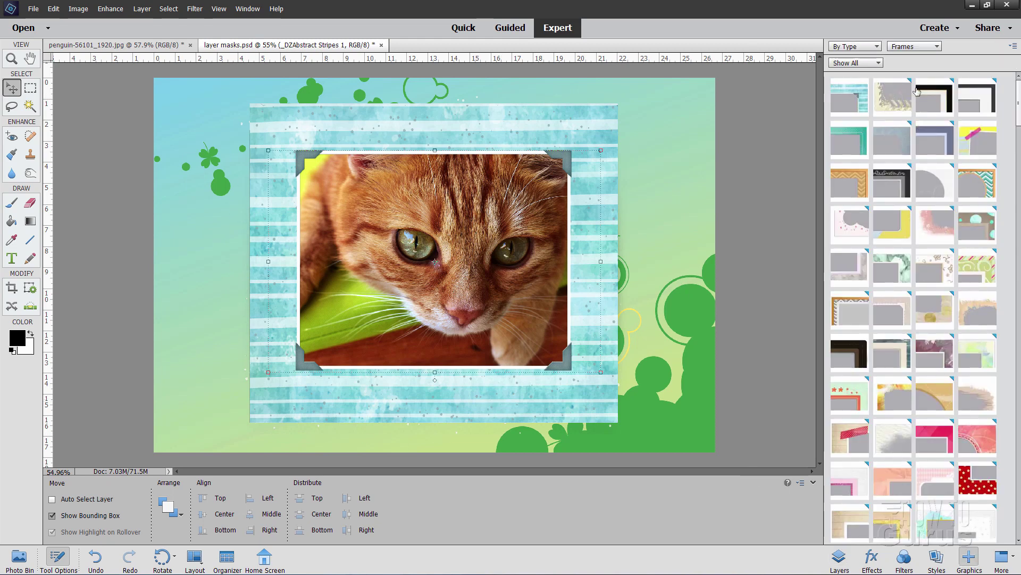
{"action": "left_click", "coordinate": [915, 47]}
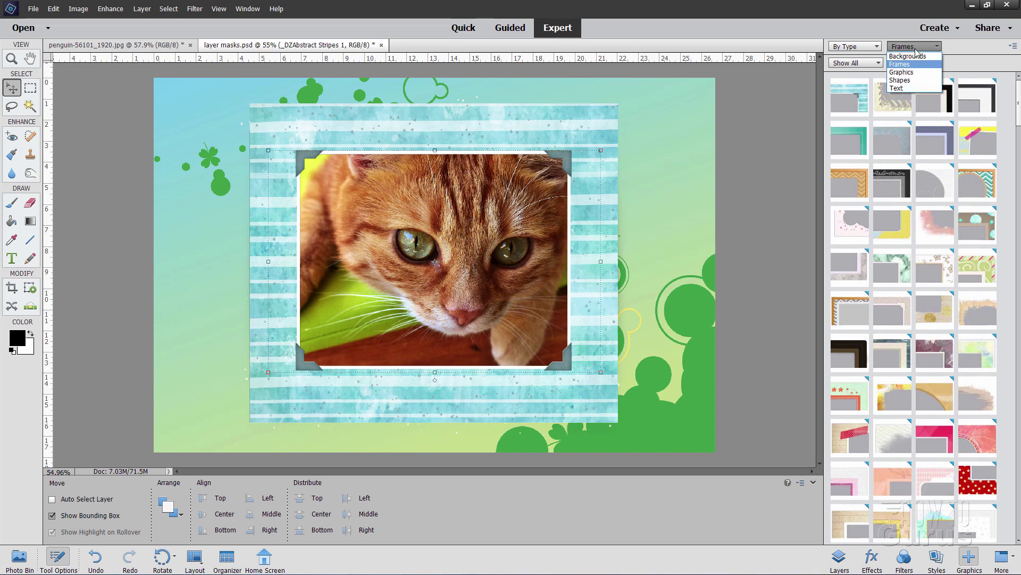
{"action": "left_click", "coordinate": [899, 73]}
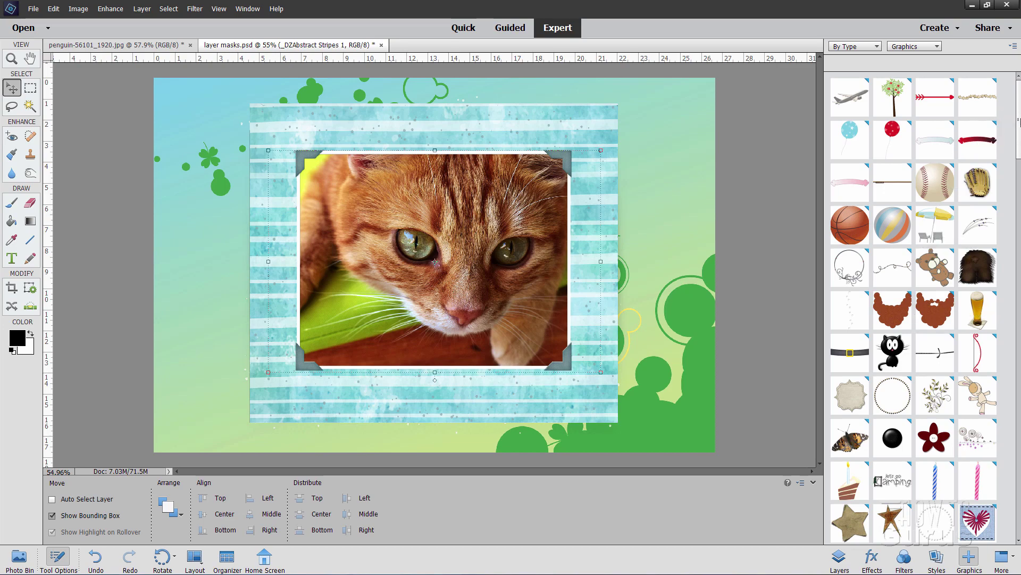
{"action": "left_click_drag", "start_coordinate": [1019, 121], "coordinate": [1018, 154]}
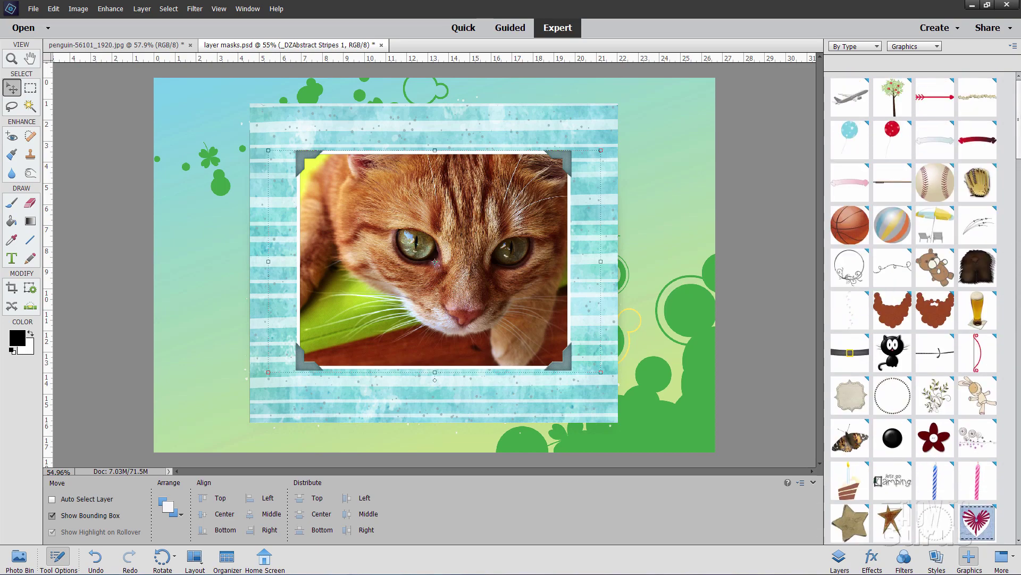
{"action": "left_click", "coordinate": [913, 46]}
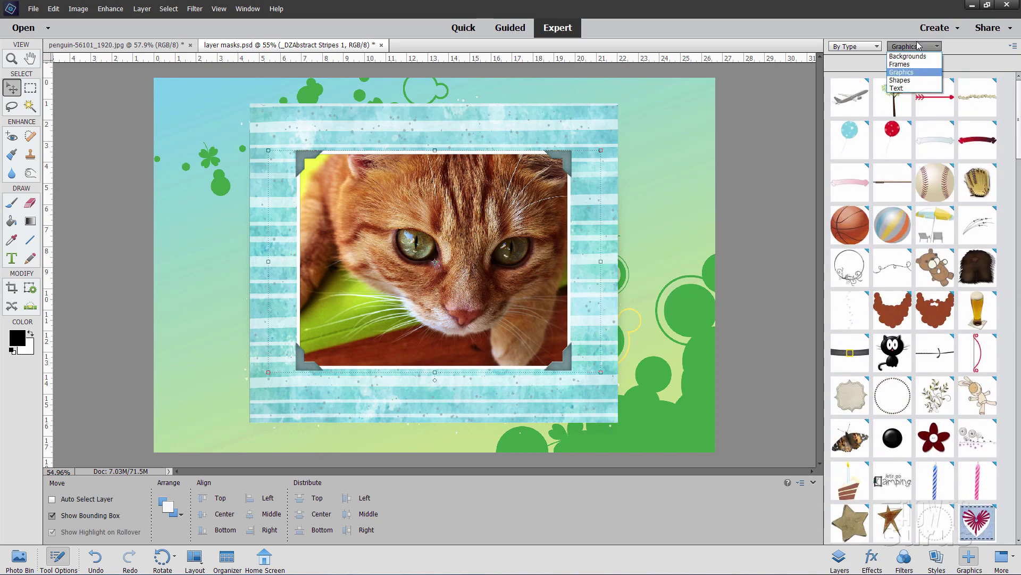
{"action": "left_click", "coordinate": [895, 84]}
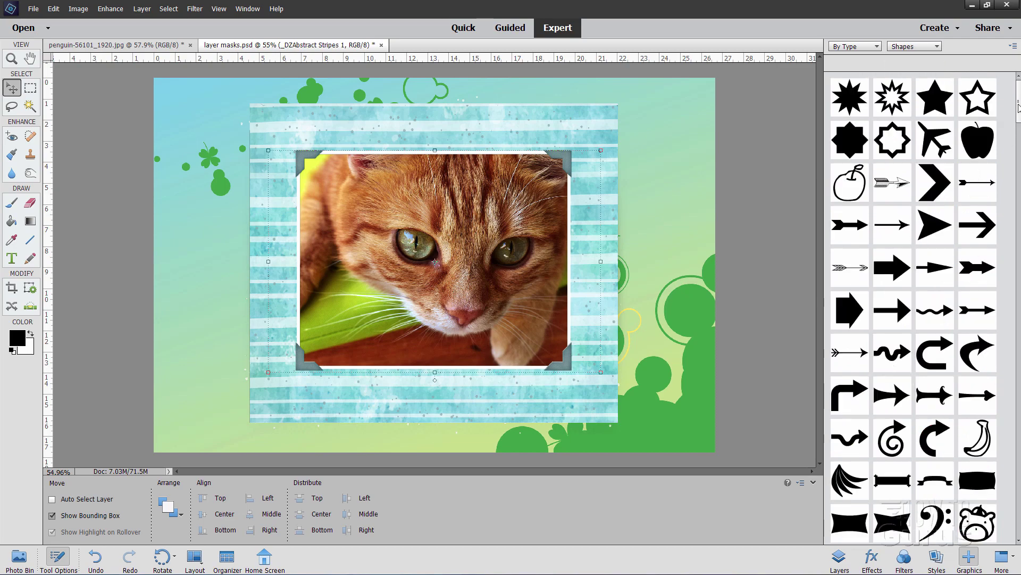
{"action": "left_click_drag", "start_coordinate": [1018, 108], "coordinate": [1017, 221]}
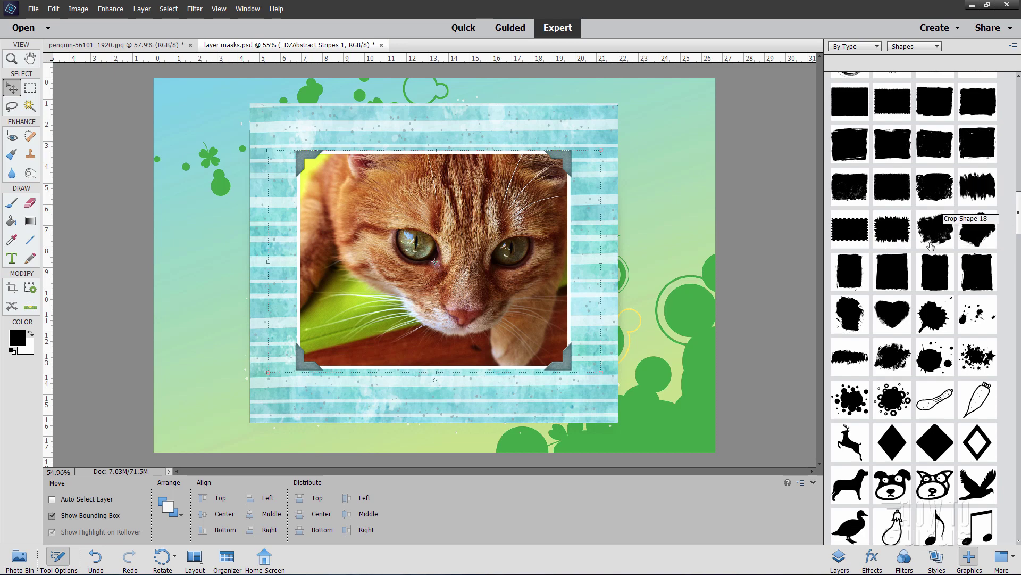
{"action": "left_click", "coordinate": [839, 557]}
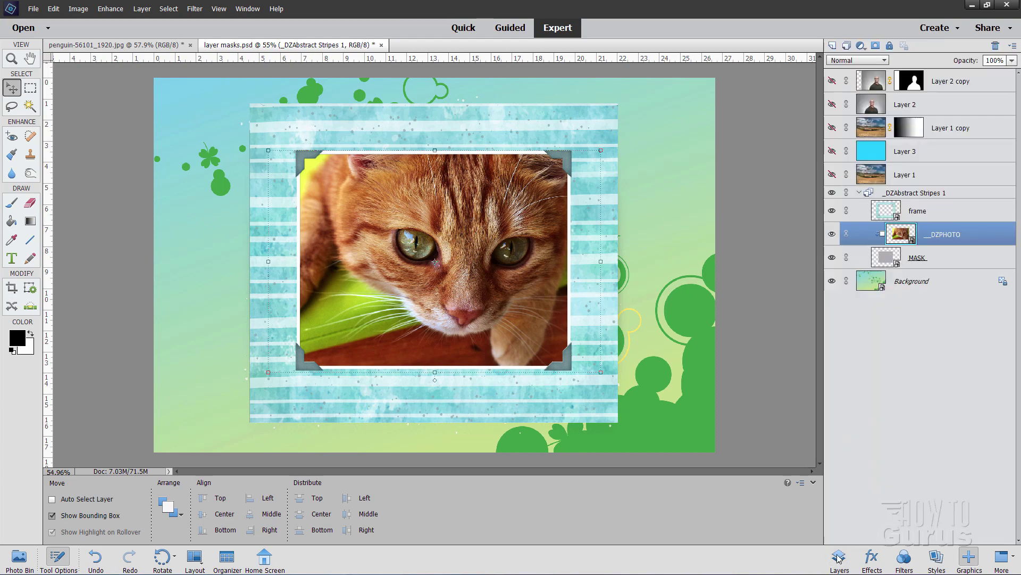
- Hide the striped frame group and add Crop Shape 22 from the Shapes library
{"action": "left_click", "coordinate": [834, 193]}
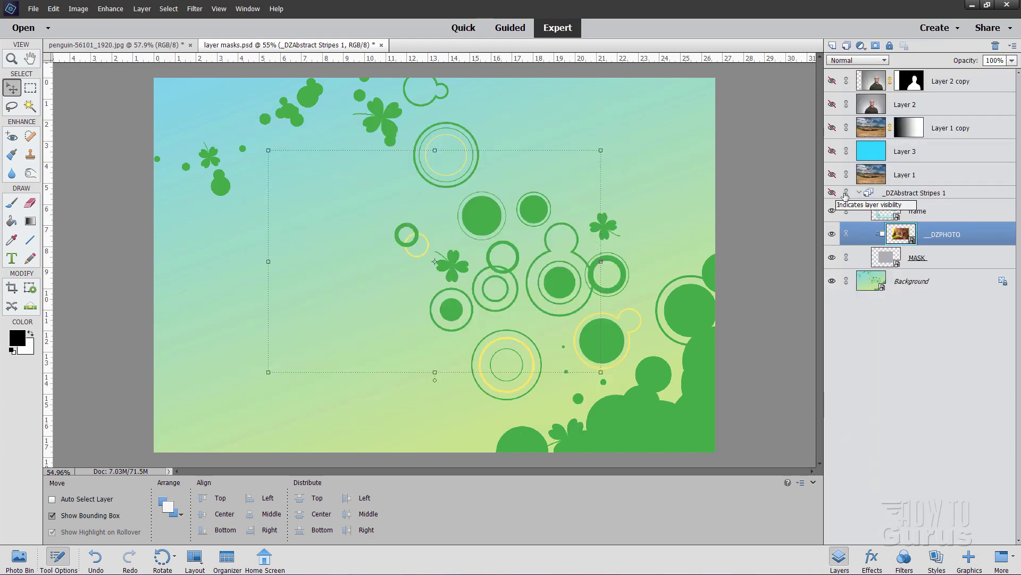
{"action": "left_click", "coordinate": [964, 557]}
{"action": "left_click", "coordinate": [938, 232]}
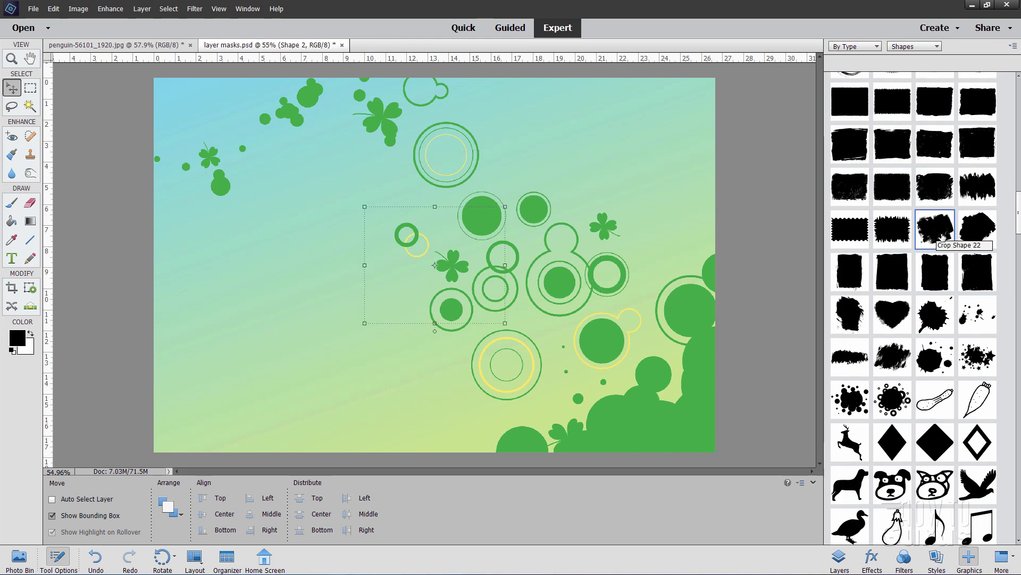
{"action": "double_click", "coordinate": [937, 232]}
- Enlarge the brush-stroke shape to about 304% over the clover background and commit
{"action": "left_click_drag", "start_coordinate": [505, 323], "coordinate": [607, 408]}
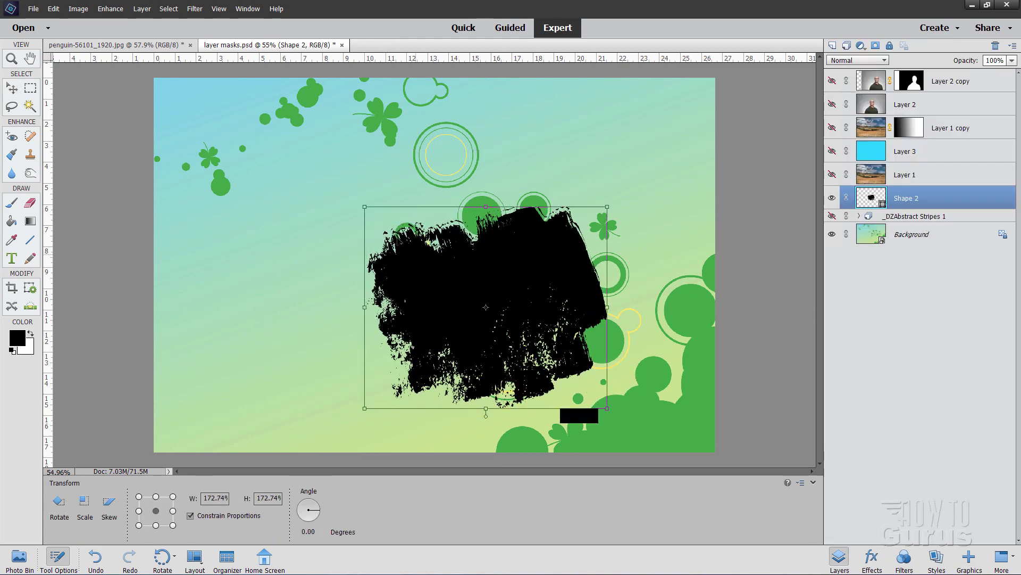
{"action": "left_click_drag", "start_coordinate": [365, 207], "coordinate": [261, 120]}
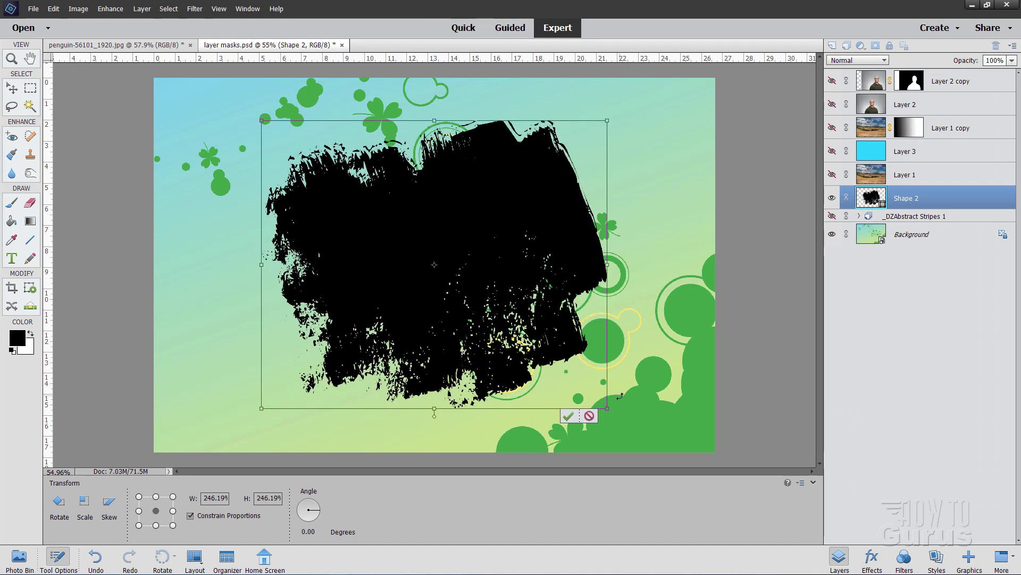
{"action": "left_click_drag", "start_coordinate": [607, 408], "coordinate": [643, 438]}
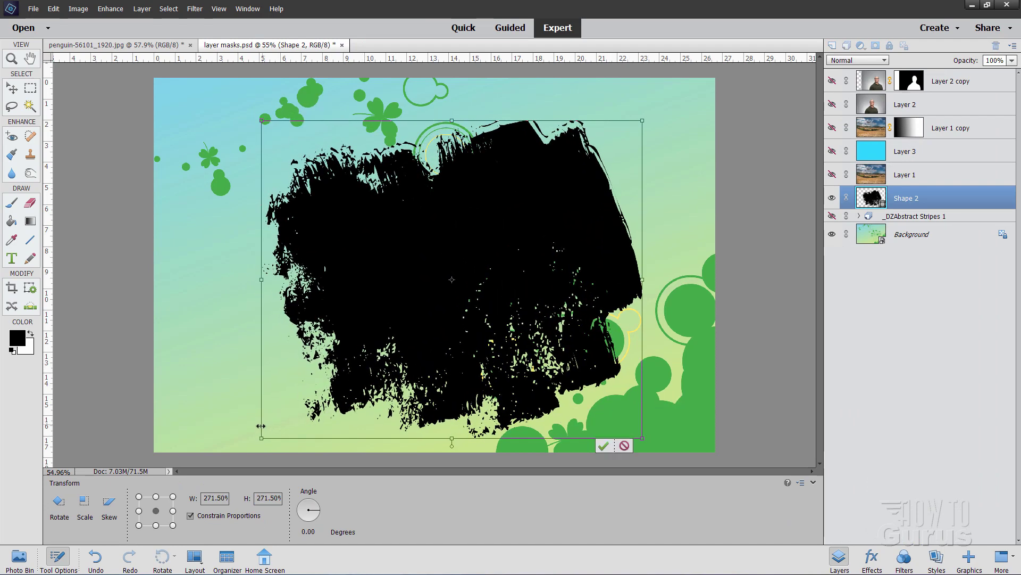
{"action": "left_click_drag", "start_coordinate": [264, 439], "coordinate": [246, 446]}
{"action": "left_click_drag", "start_coordinate": [638, 120], "coordinate": [671, 91]}
{"action": "left_click_drag", "start_coordinate": [495, 266], "coordinate": [494, 261]}
{"action": "left_click", "coordinate": [633, 450]}
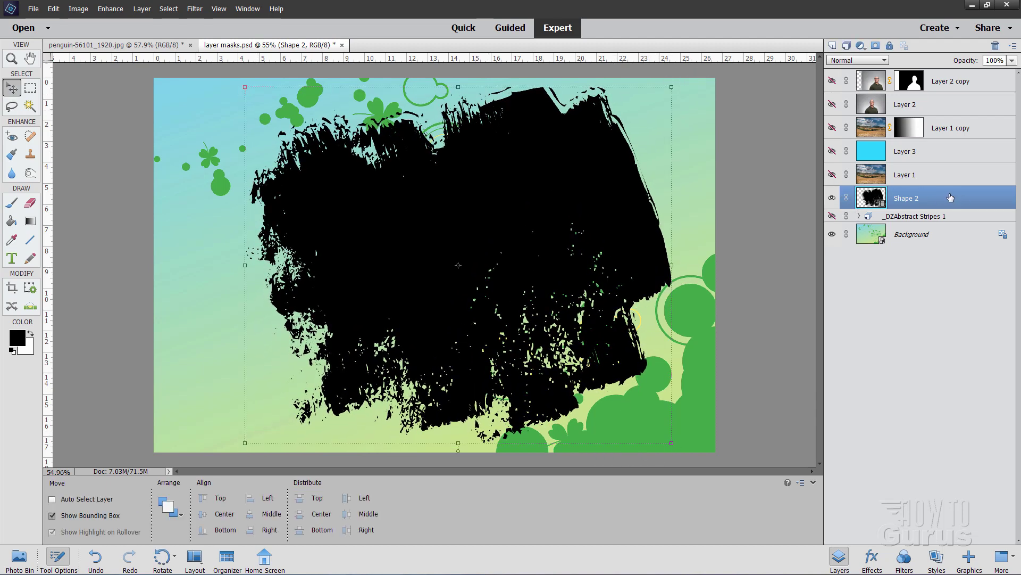
- Show Layer 1 and clip its landscape to Shape 2 with Create Clipping Mask
{"action": "left_click", "coordinate": [832, 174]}
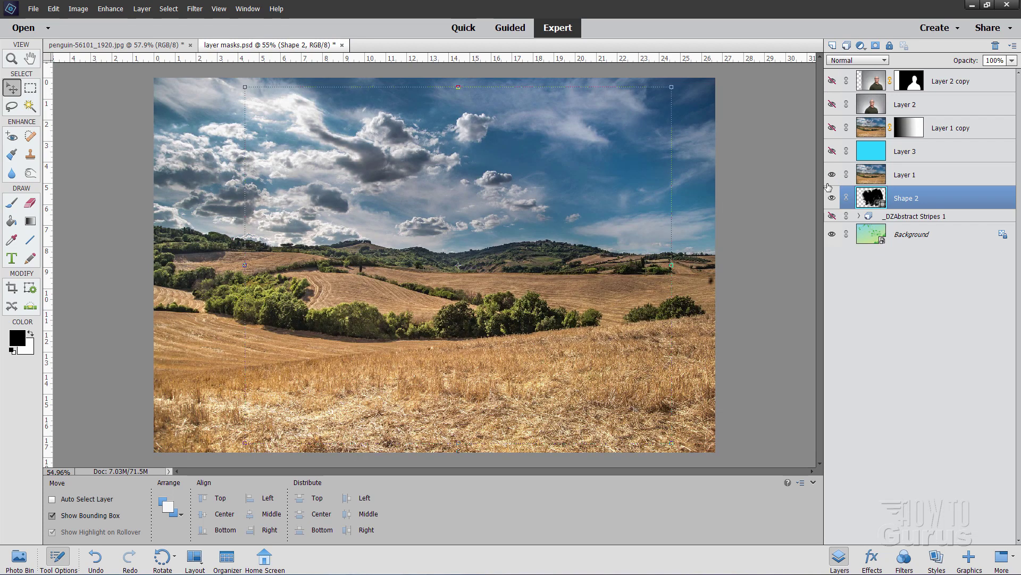
{"action": "left_click", "coordinate": [922, 179]}
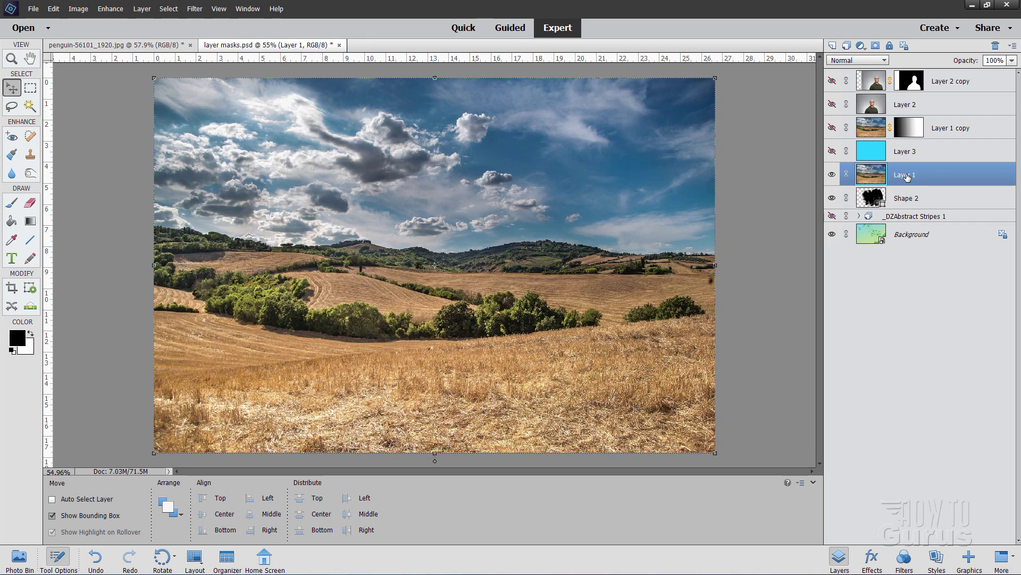
{"action": "right_click", "coordinate": [907, 177]}
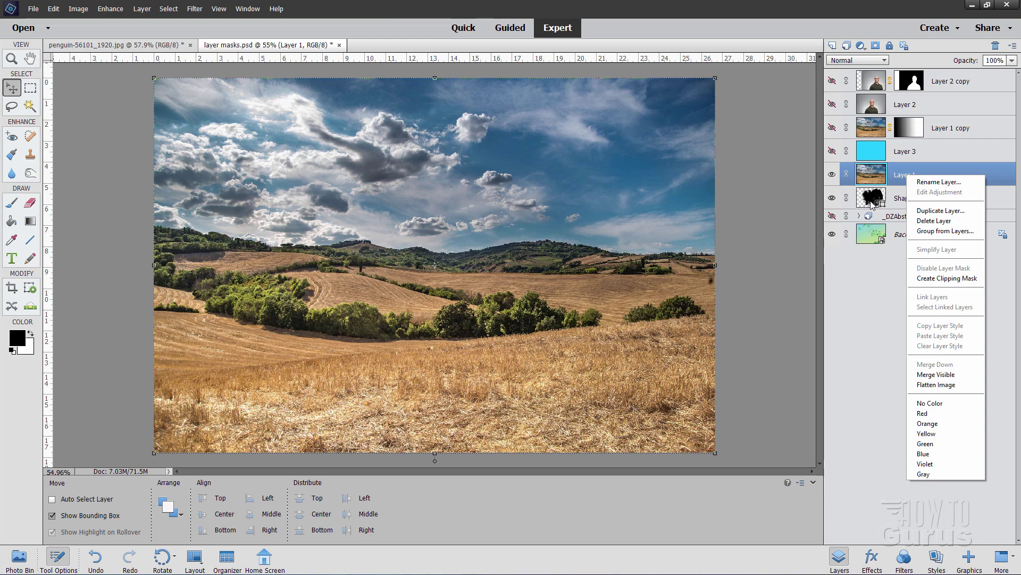
{"action": "left_click", "coordinate": [952, 279]}
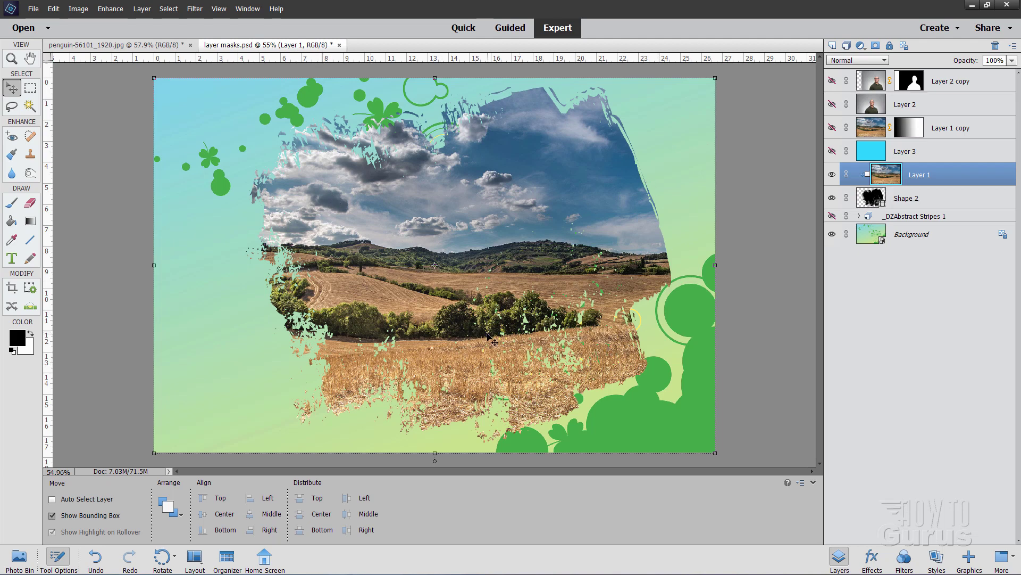
{"action": "left_click", "coordinate": [970, 556]}
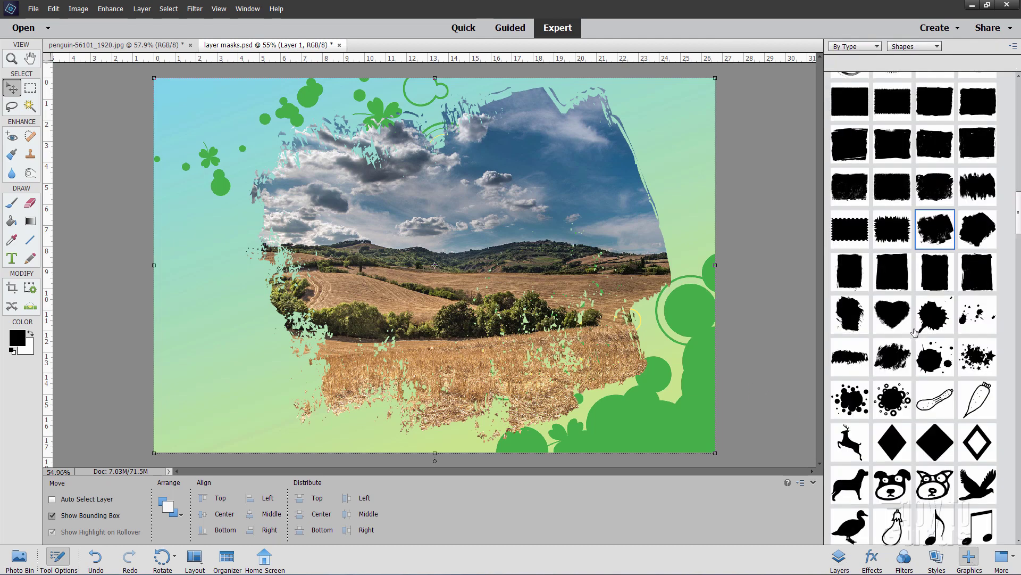
{"action": "scroll", "coordinate": [906, 377], "scroll_direction": "up", "scroll_amount": 3}
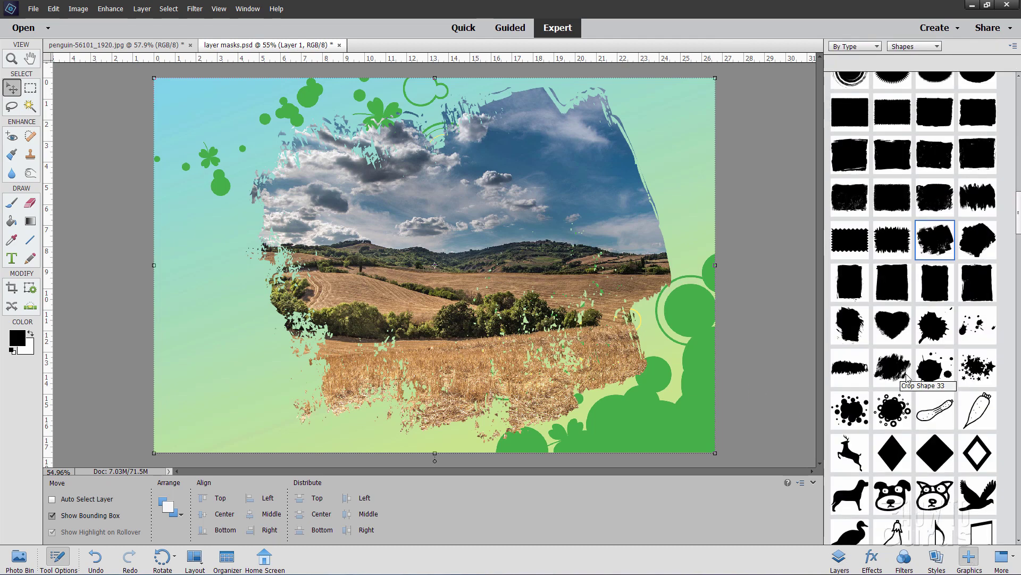
{"action": "scroll", "coordinate": [908, 377], "scroll_direction": "up", "scroll_amount": 8}
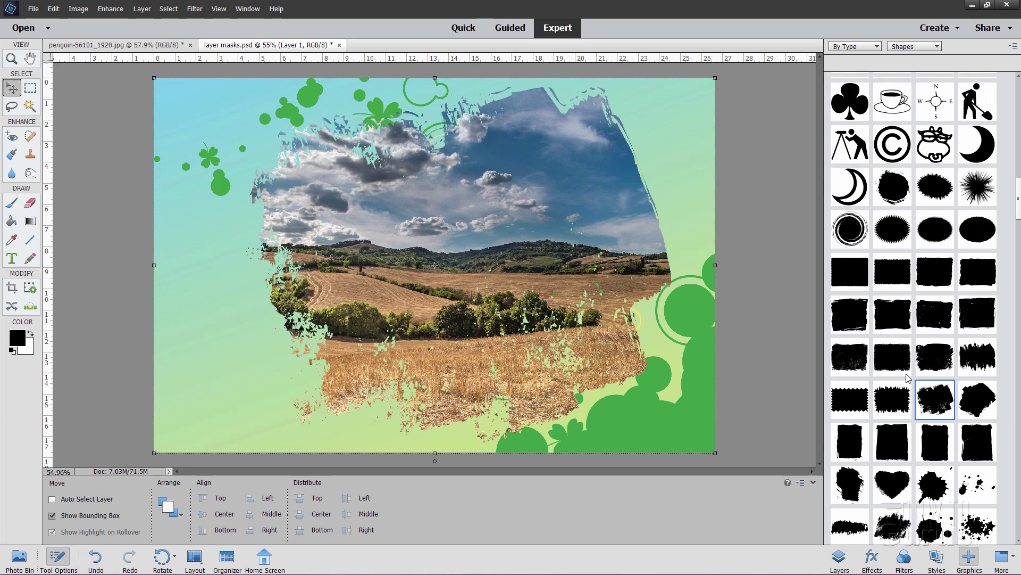
{"action": "scroll", "coordinate": [907, 377], "scroll_direction": "up", "scroll_amount": 5}
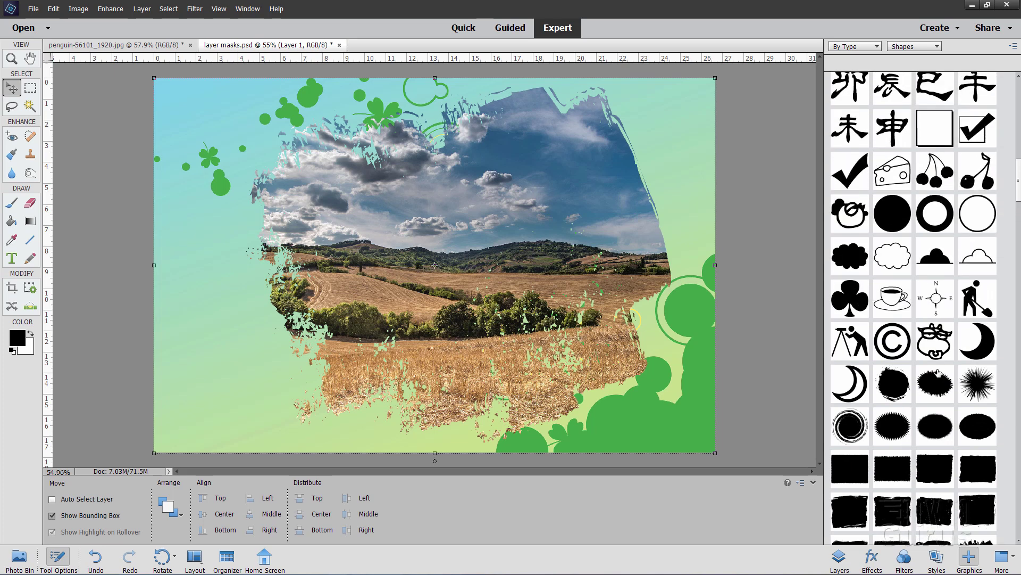
{"action": "left_click_drag", "start_coordinate": [1018, 177], "coordinate": [1013, 131]}
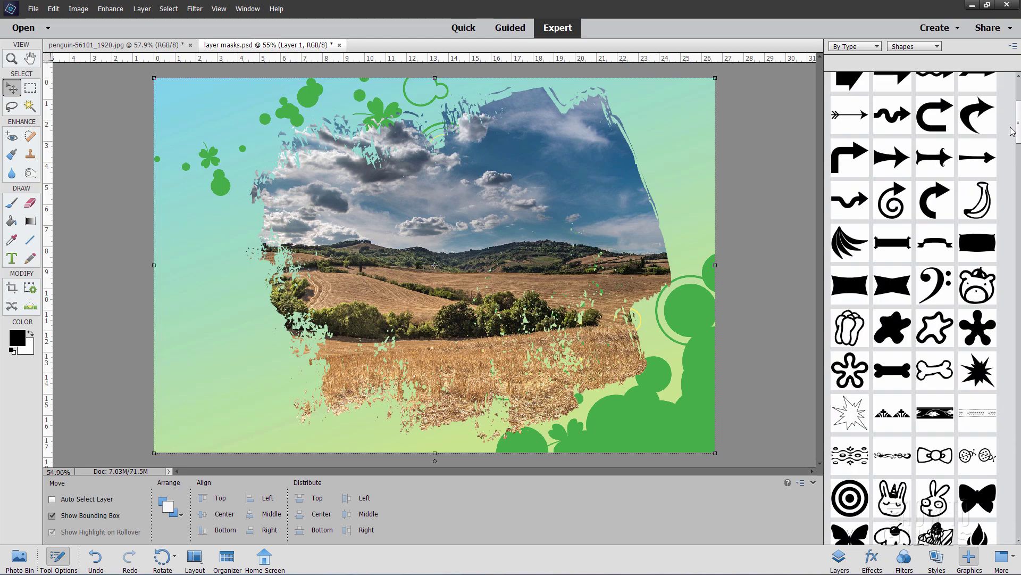
{"action": "mouse_move", "coordinate": [1015, 175]}
{"action": "left_mouse_down"}
{"action": "mouse_move", "coordinate": [1018, 256]}
{"action": "mouse_move", "coordinate": [1018, 194]}
{"action": "left_mouse_up"}
{"action": "scroll", "coordinate": [843, 250], "scroll_direction": "up", "scroll_amount": 10}
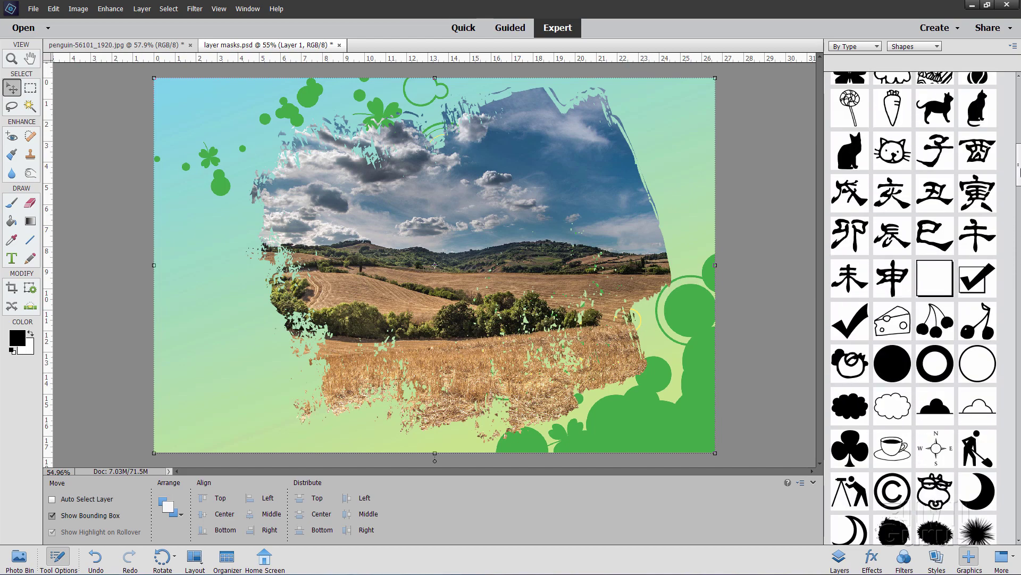